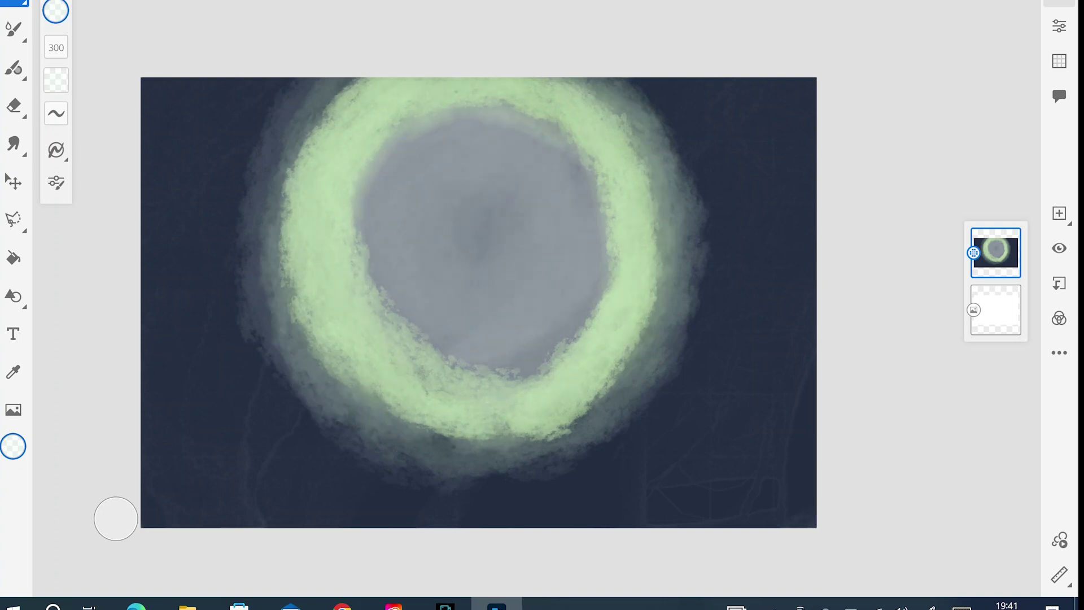
# Choose a muted blue at 22% opacity and glaze it over the pale green ring around the grey disc.
pyautogui.click(12, 3)
pyautogui.click(12, 3)
pyautogui.click(55, 12)
pyautogui.click(113, 179)
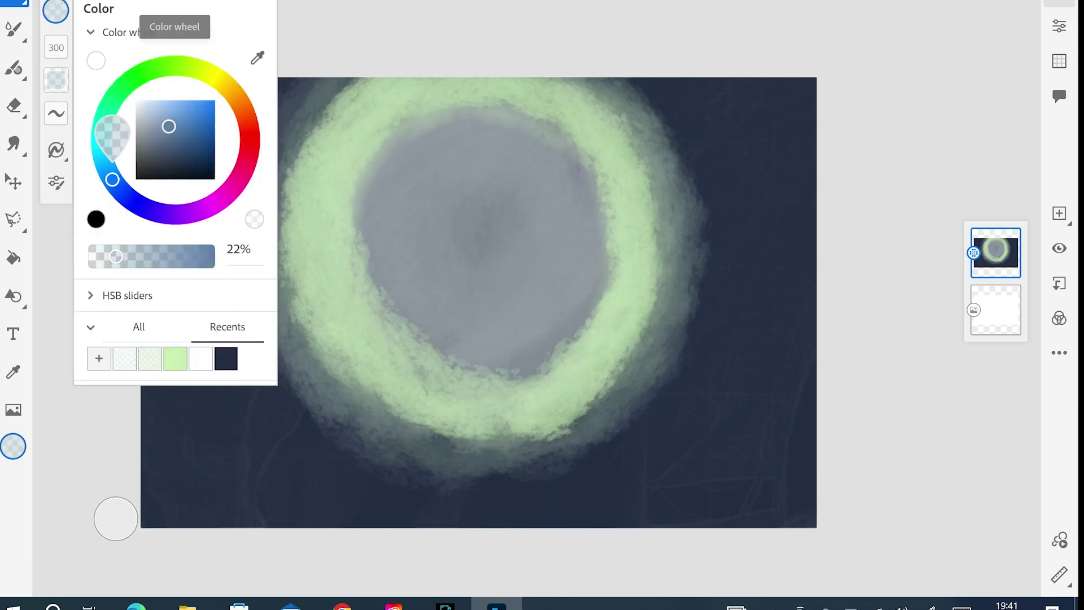
pyautogui.click(55, 11)
pyautogui.moveTo(396, 85)
pyautogui.mouseDown()
pyautogui.moveTo(293, 169)
pyautogui.moveTo(338, 367)
pyautogui.moveTo(621, 316)
pyautogui.mouseUp()
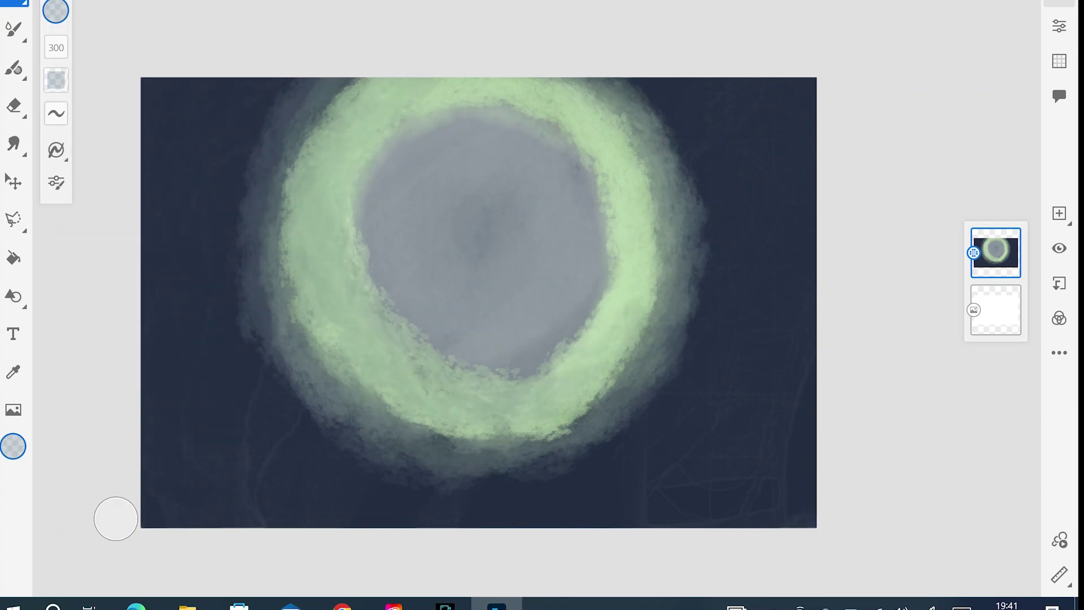
pyautogui.moveTo(649, 147); pyautogui.dragTo(593, 395)
pyautogui.moveTo(593, 113); pyautogui.dragTo(350, 328)
pyautogui.moveTo(339, 113); pyautogui.dragTo(644, 294)
pyautogui.moveTo(593, 407); pyautogui.dragTo(649, 169)
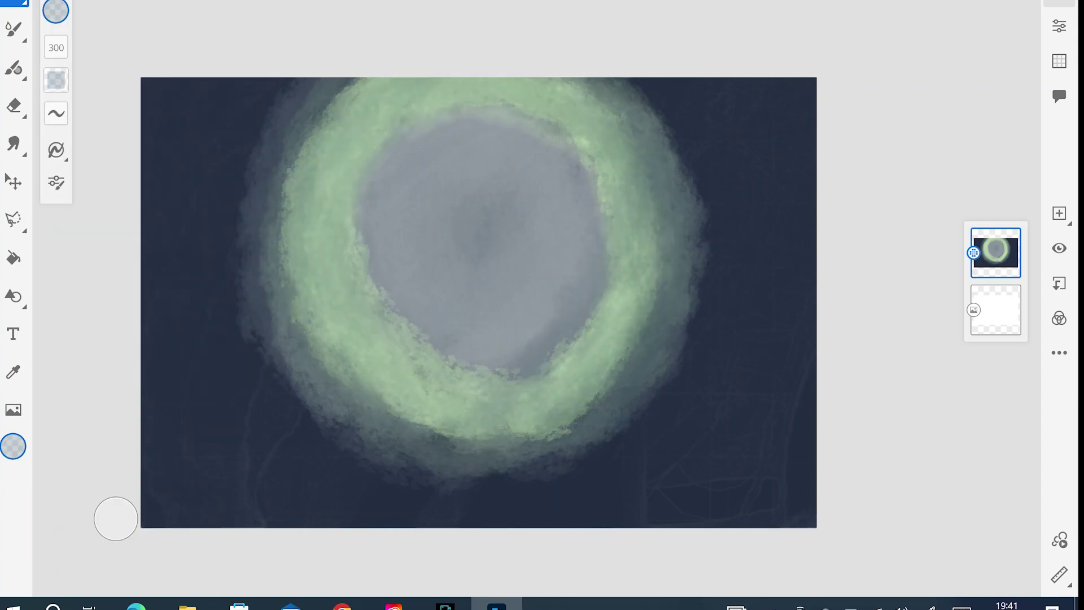
pyautogui.moveTo(565, 418); pyautogui.dragTo(452, 85)
pyautogui.moveTo(655, 373); pyautogui.dragTo(610, 91)
pyautogui.moveTo(395, 85)
pyautogui.mouseDown()
pyautogui.moveTo(480, 418)
pyautogui.moveTo(407, 101)
pyautogui.moveTo(497, 384)
pyautogui.mouseUp()
pyautogui.moveTo(621, 372); pyautogui.dragTo(565, 90)
pyautogui.moveTo(497, 84); pyautogui.dragTo(435, 88)
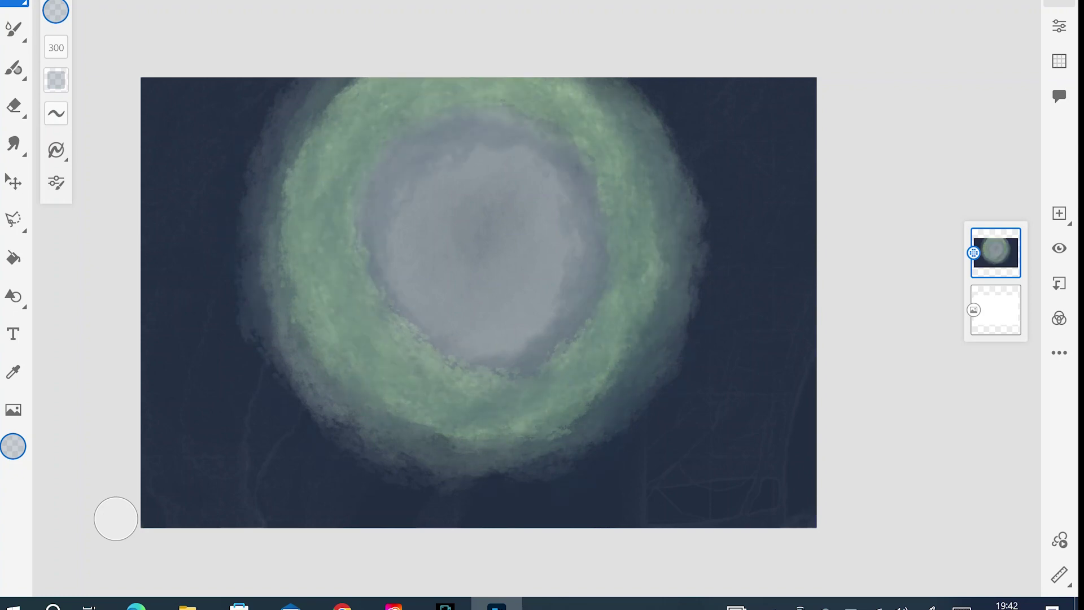
# Choose a translucent green and paint a grassy band across the bottom of the canvas, rising at the lower left of the ring.
pyautogui.click(13, 446)
pyautogui.click(201, 158)
pyautogui.click(13, 447)
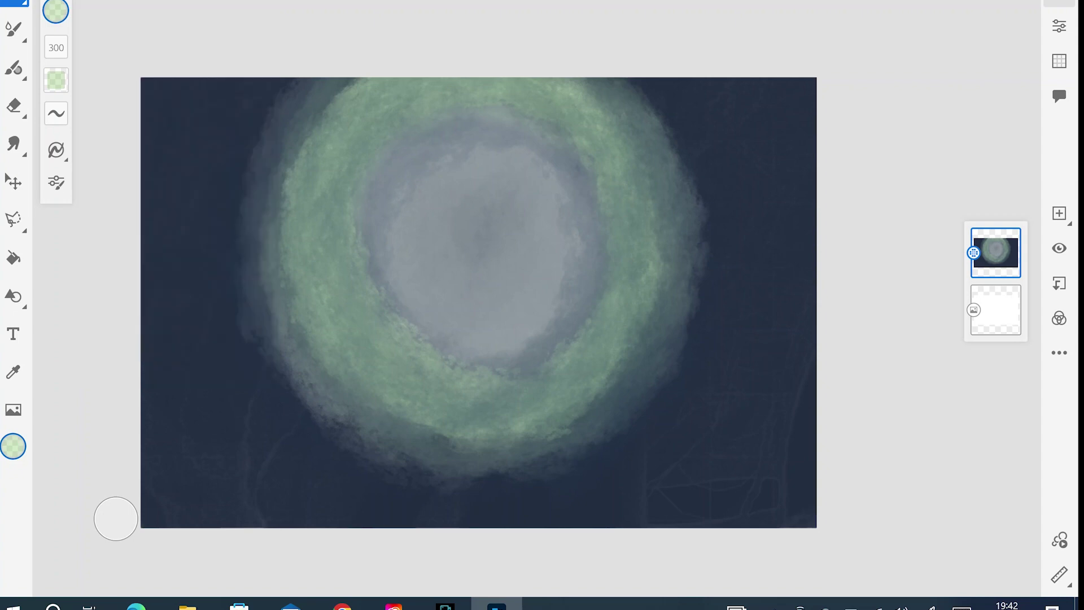
pyautogui.moveTo(249, 350); pyautogui.dragTo(317, 452)
pyautogui.moveTo(396, 480); pyautogui.dragTo(260, 497)
pyautogui.moveTo(249, 418)
pyautogui.mouseDown()
pyautogui.moveTo(181, 497)
pyautogui.moveTo(508, 503)
pyautogui.moveTo(808, 452)
pyautogui.mouseUp()
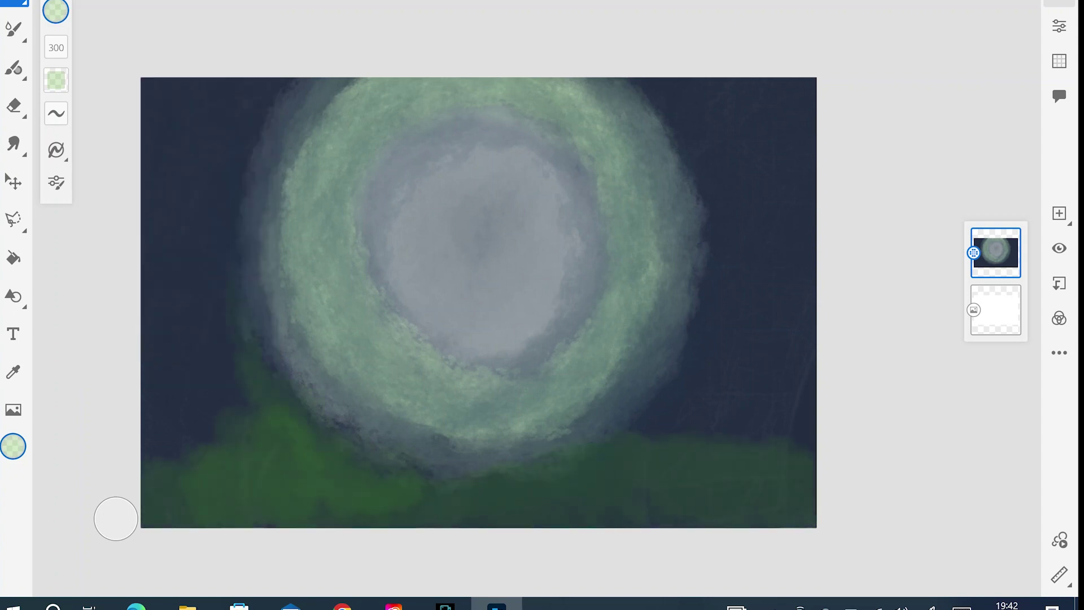
pyautogui.moveTo(802, 491); pyautogui.dragTo(666, 486)
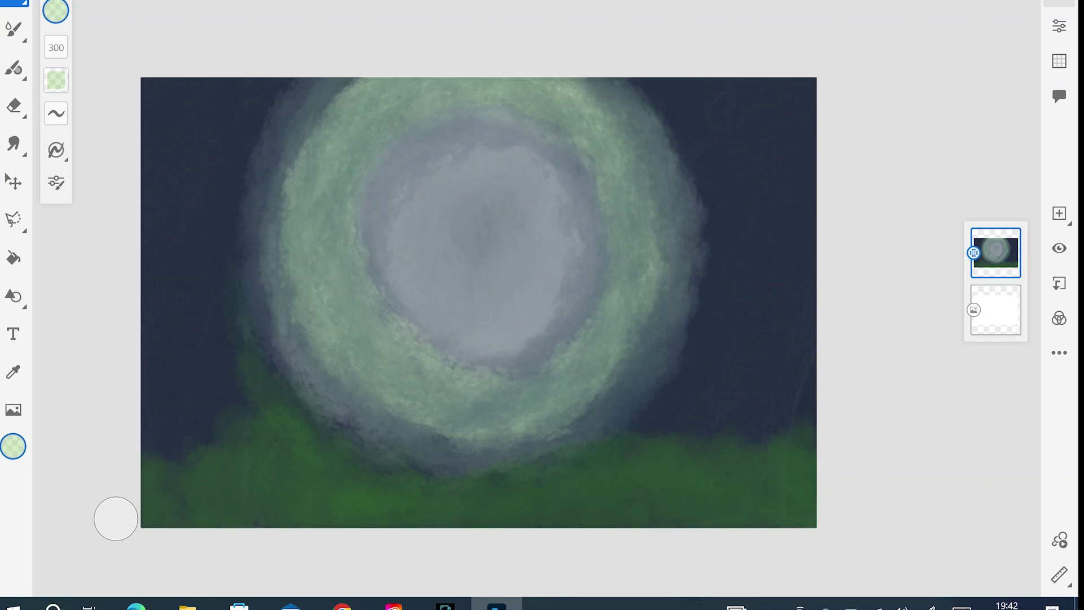
# Paint green strokes upward along both sides of the glowing ring, from the ground band towards the canvas's upper edge.
pyautogui.moveTo(650, 430); pyautogui.dragTo(708, 317)
pyautogui.moveTo(694, 418); pyautogui.dragTo(672, 96)
pyautogui.moveTo(756, 446); pyautogui.dragTo(720, 119)
pyautogui.moveTo(229, 412); pyautogui.dragTo(226, 158)
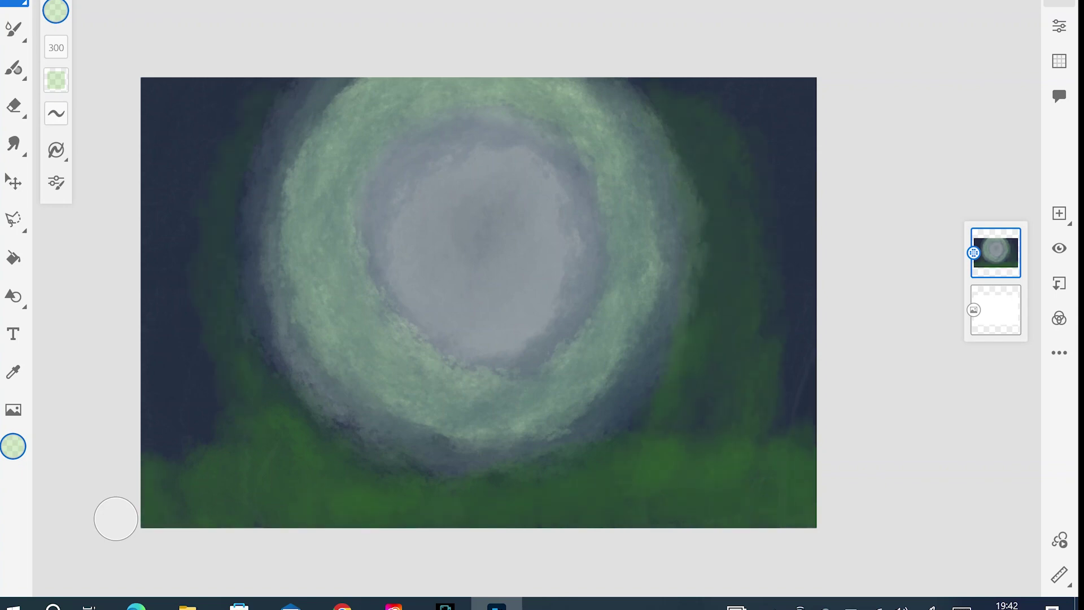
pyautogui.moveTo(192, 395); pyautogui.dragTo(192, 187)
pyautogui.moveTo(186, 451); pyautogui.dragTo(198, 113)
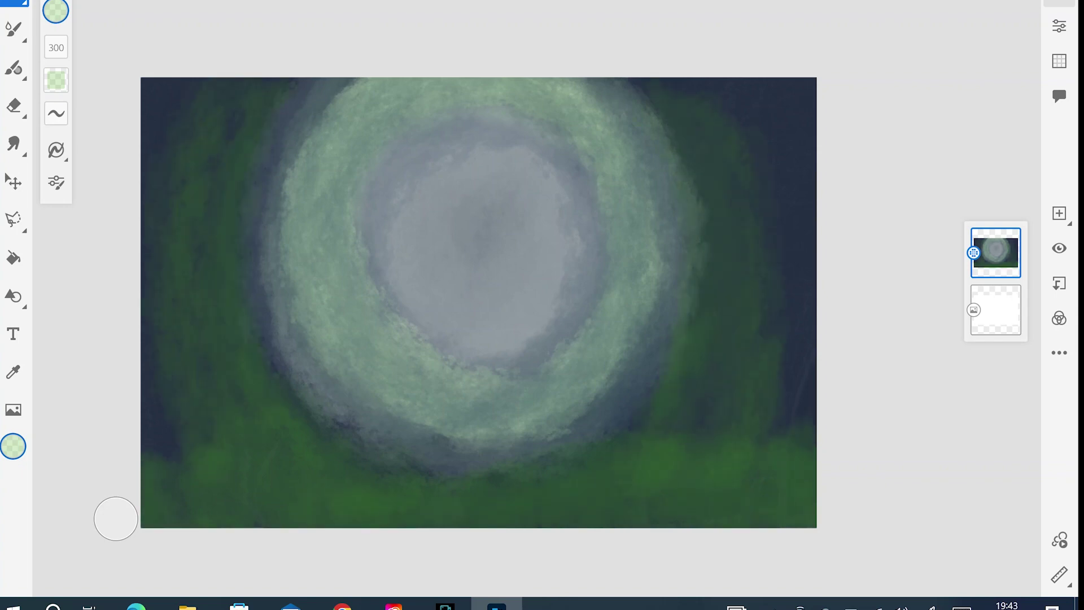
# Smudge the painted background with a 450 px smudge brush to soften its strokes.
pyautogui.click(13, 144)
pyautogui.click(56, 12)
pyautogui.click(205, 66)
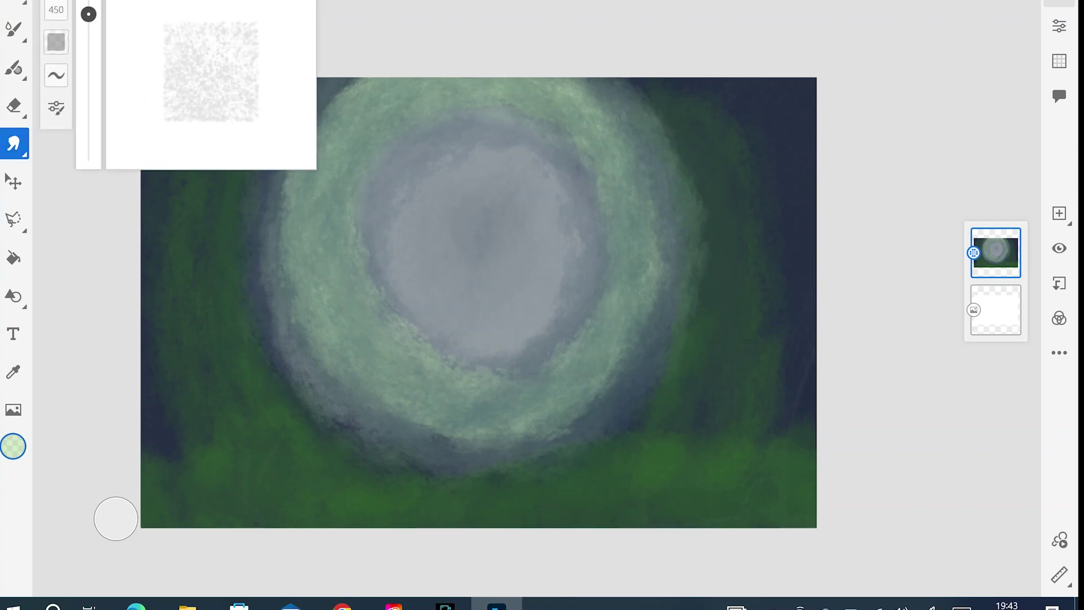
pyautogui.moveTo(192, 452); pyautogui.dragTo(192, 113)
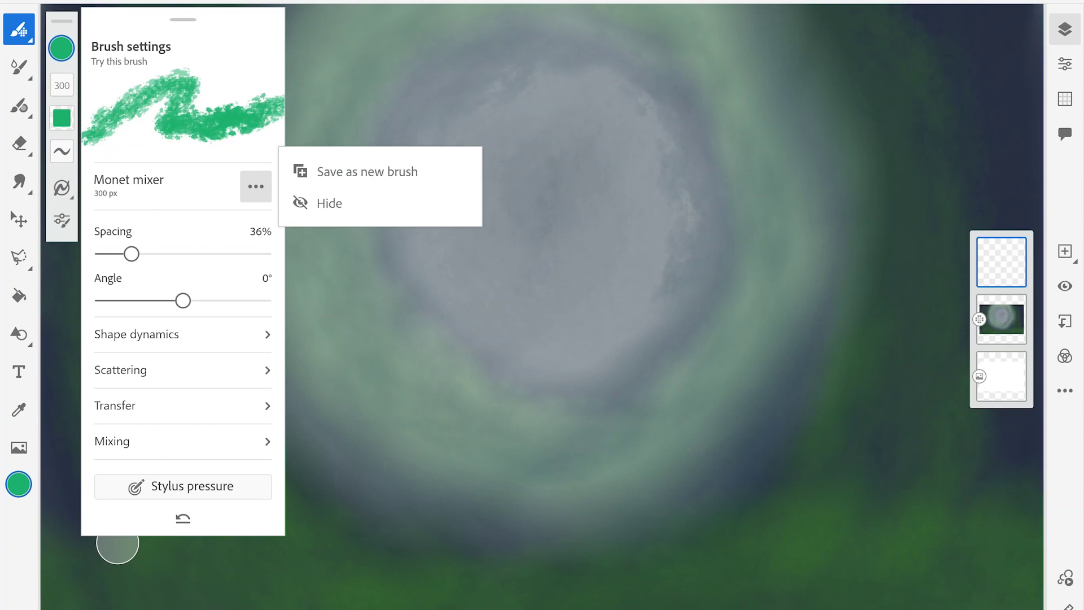
# Replace the Monet mixer with a smoother 300 px pixel brush and dismiss the Paint inside tip.
pyautogui.click(61, 188)
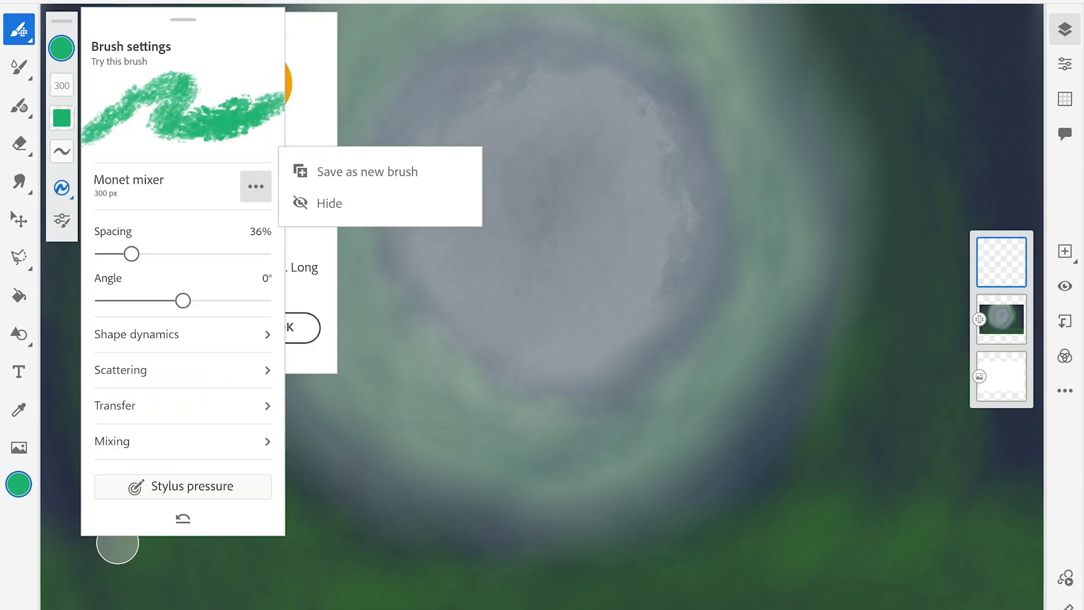
pyautogui.press('Escape')
pyautogui.click(61, 48)
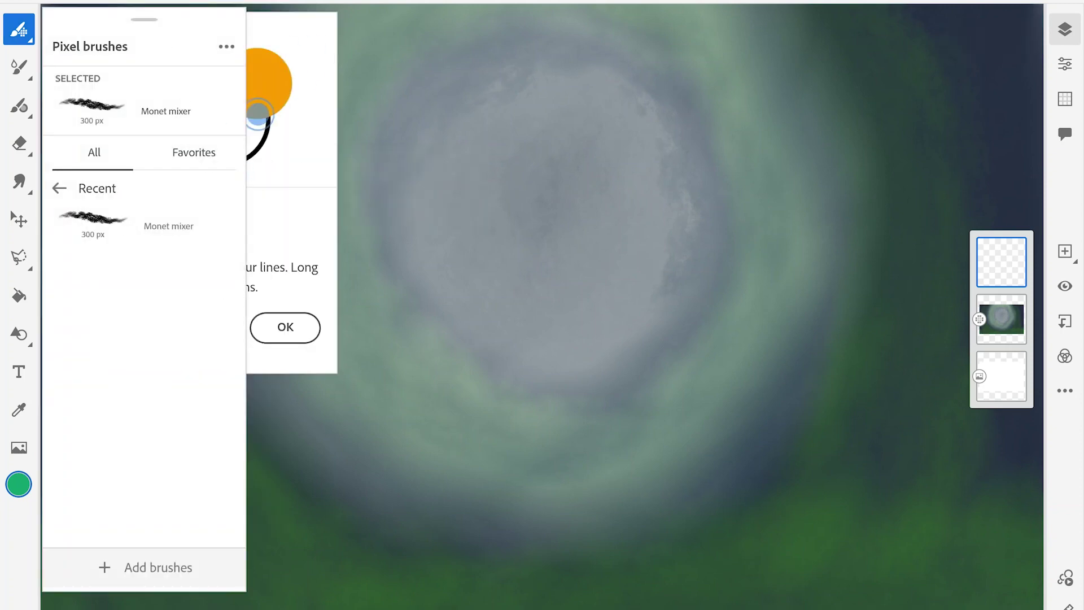
pyautogui.click(53, 186)
pyautogui.scroll(-3, 141, 367)
pyautogui.click(72, 440)
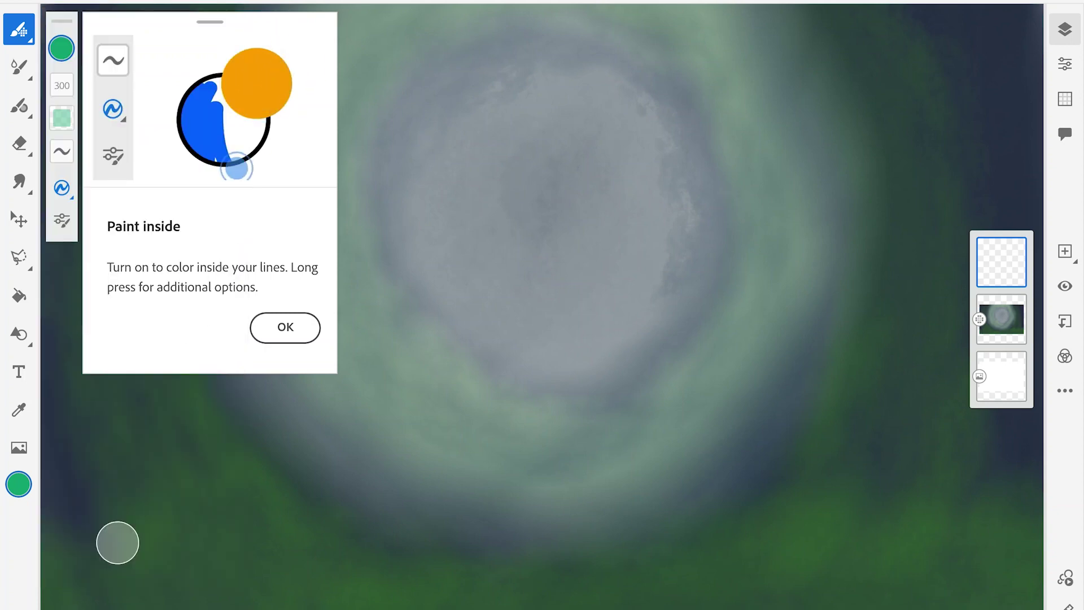
pyautogui.click(285, 327)
# Paint a bright green disc over the grey centre on the upper layer, and reduce the brush size to 116 px.
pyautogui.moveTo(559, 99); pyautogui.dragTo(576, 217)
pyautogui.moveTo(642, 121)
pyautogui.mouseDown()
pyautogui.moveTo(460, 291)
pyautogui.moveTo(621, 271)
pyautogui.mouseUp()
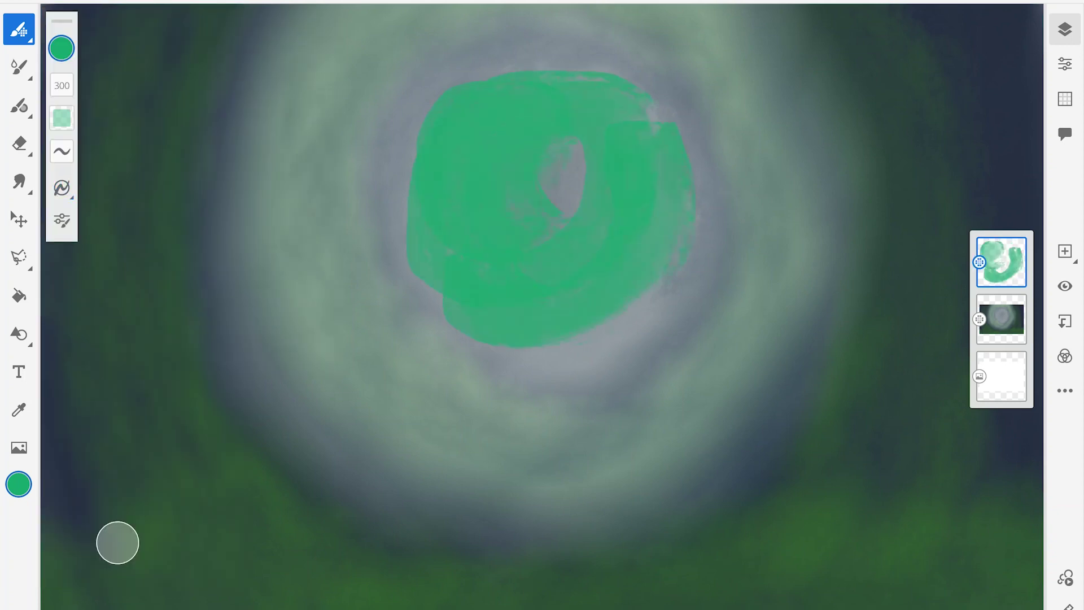
pyautogui.moveTo(564, 56)
pyautogui.mouseDown()
pyautogui.moveTo(508, 390)
pyautogui.moveTo(350, 169)
pyautogui.mouseUp()
pyautogui.hotkey('ctrl', '0')
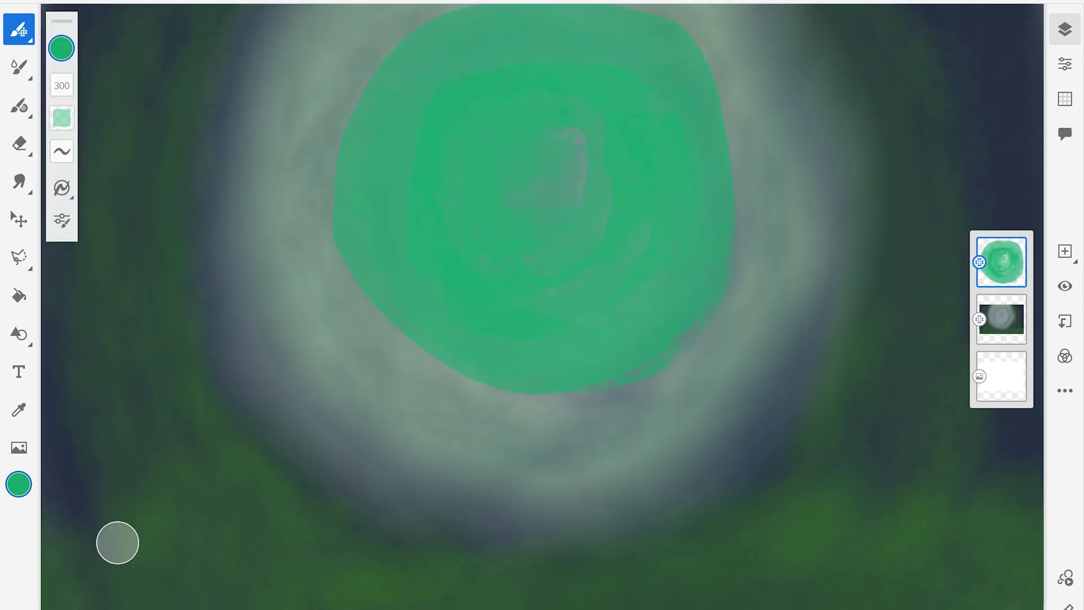
pyautogui.press('[')
pyautogui.press('[')
pyautogui.press('[')
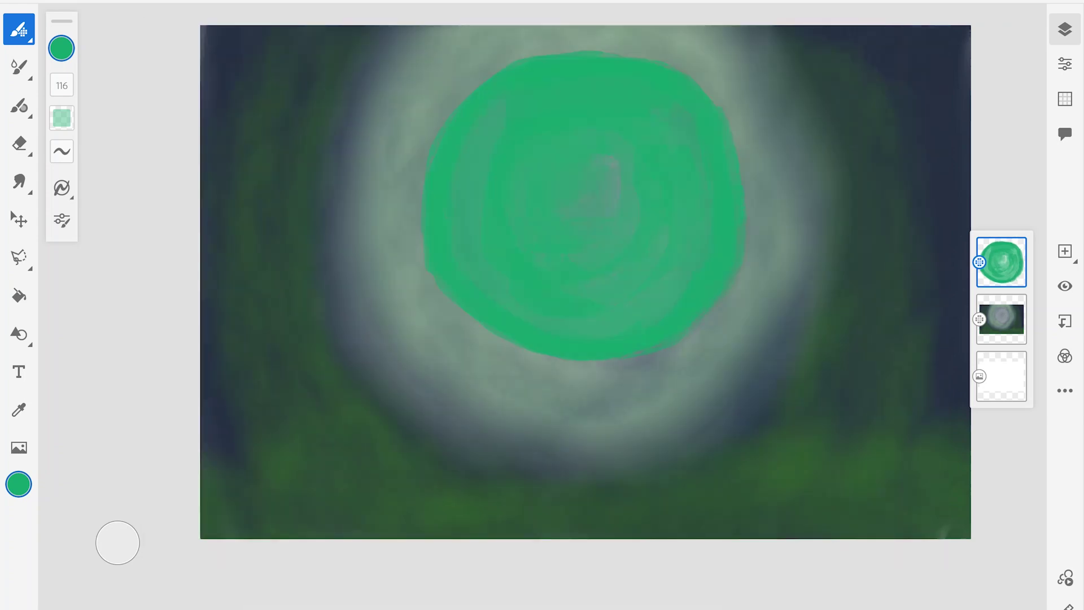
# Select the background layer, pick a translucent pale green, try a stroke down the canvas's left side and undo it.
pyautogui.click(1002, 319)
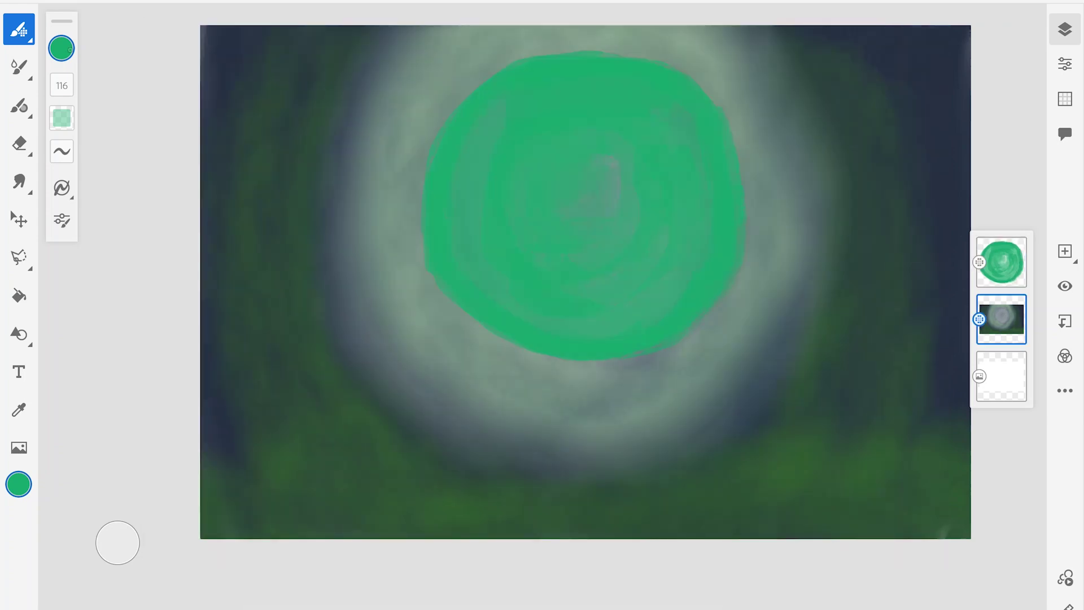
pyautogui.click(61, 48)
pyautogui.click(252, 395)
pyautogui.moveTo(265, 41); pyautogui.dragTo(234, 308)
pyautogui.hotkey('ctrl', 'z')
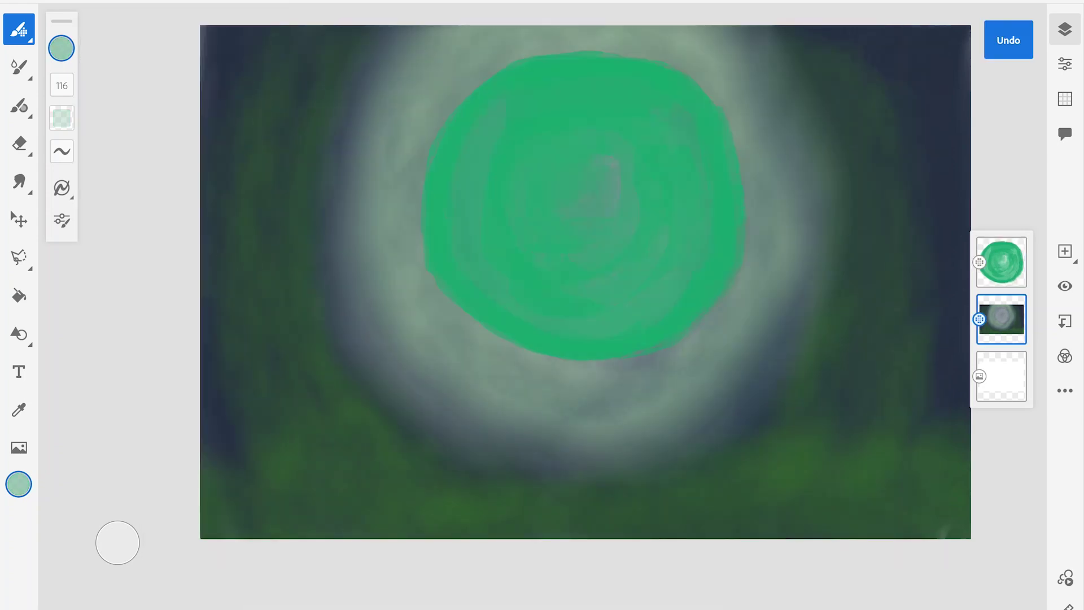
# Try the Soft acrylic brush at 150 px with pale green strokes curving along the left side of the glow.
pyautogui.click(19, 28)
pyautogui.scroll(-5, 144, 367)
pyautogui.click(164, 433)
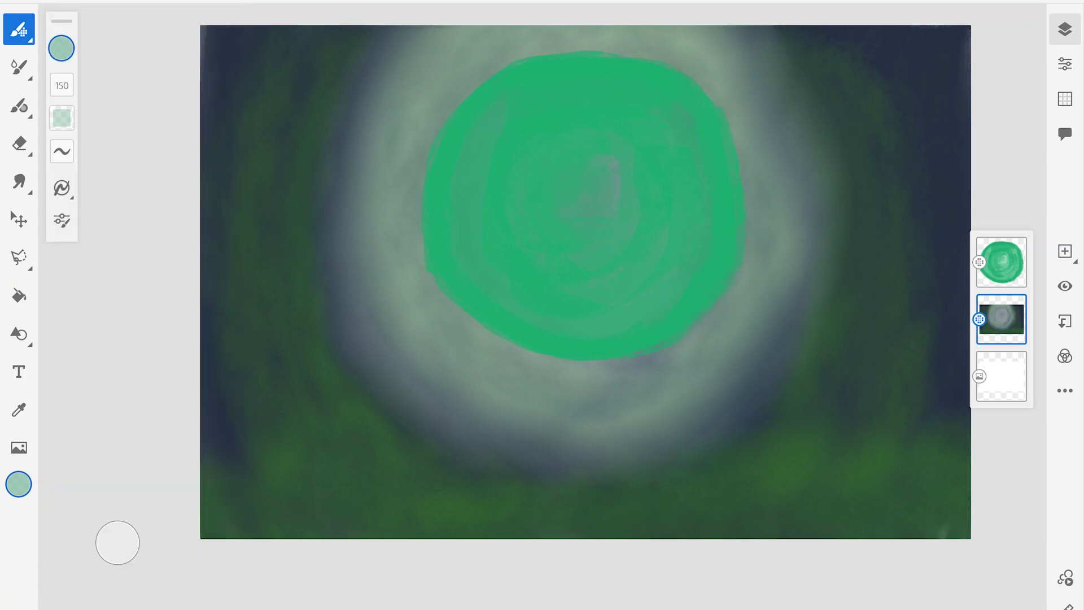
pyautogui.moveTo(266, 28)
pyautogui.mouseDown()
pyautogui.moveTo(229, 333)
pyautogui.moveTo(294, 446)
pyautogui.moveTo(333, 237)
pyautogui.mouseUp()
pyautogui.moveTo(395, 28); pyautogui.dragTo(379, 480)
# Try covering the background on both sides of the glow with dark green Soft acrylic strokes.
pyautogui.click(61, 48)
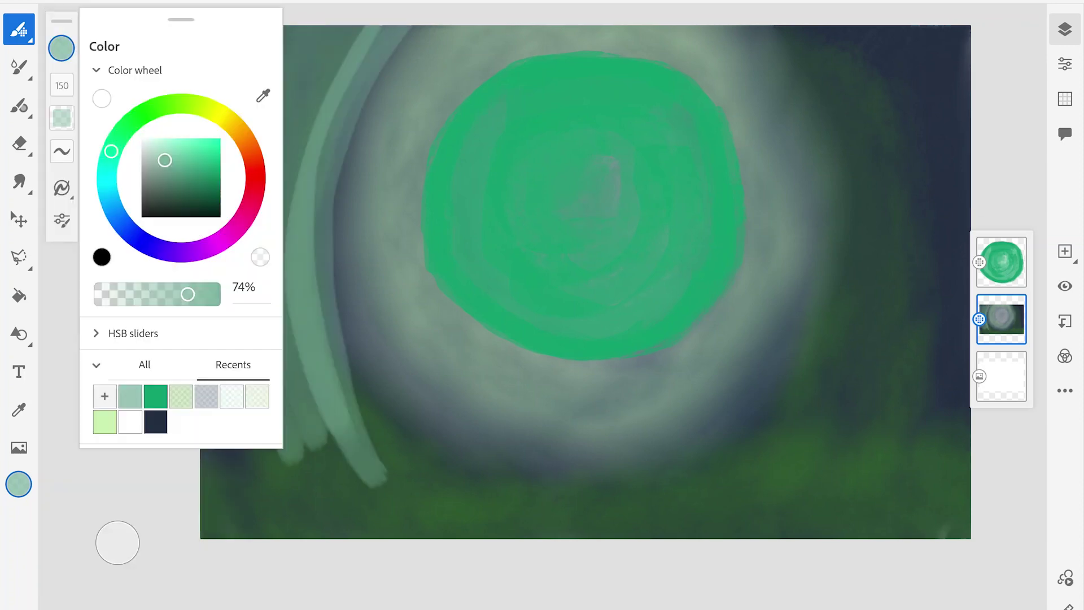
pyautogui.click(165, 201)
pyautogui.click(187, 199)
pyautogui.moveTo(215, 33); pyautogui.dragTo(215, 203)
pyautogui.moveTo(260, 34)
pyautogui.mouseDown()
pyautogui.moveTo(209, 356)
pyautogui.moveTo(206, 531)
pyautogui.mouseUp()
pyautogui.moveTo(226, 226); pyautogui.dragTo(243, 435)
pyautogui.moveTo(243, 203); pyautogui.dragTo(260, 446)
pyautogui.moveTo(960, 446); pyautogui.dragTo(872, 536)
pyautogui.moveTo(876, 441); pyautogui.dragTo(771, 511)
pyautogui.moveTo(841, 94); pyautogui.dragTo(796, 378)
pyautogui.moveTo(785, 437); pyautogui.dragTo(751, 505)
pyautogui.moveTo(305, 197); pyautogui.dragTo(207, 489)
pyautogui.moveTo(310, 28)
pyautogui.mouseDown()
pyautogui.moveTo(220, 223)
pyautogui.moveTo(254, 452)
pyautogui.mouseUp()
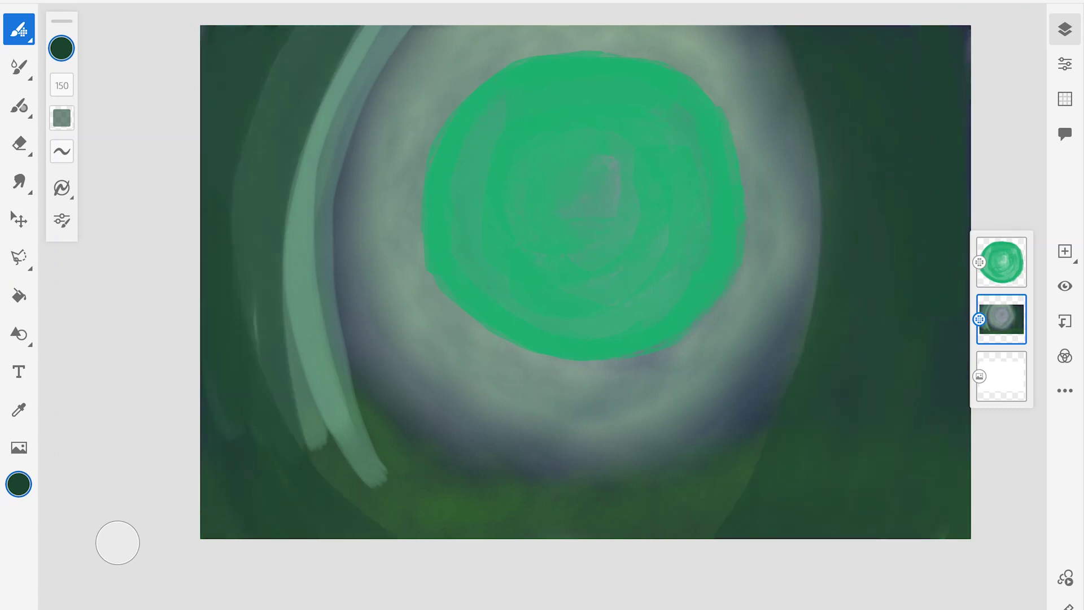
pyautogui.moveTo(293, 243); pyautogui.dragTo(446, 537)
pyautogui.moveTo(350, 40); pyautogui.dragTo(294, 361)
# Set the brush colour to dark navy and try strokes over the left side and lower left corner.
pyautogui.click(61, 48)
pyautogui.click(186, 209)
pyautogui.click(61, 48)
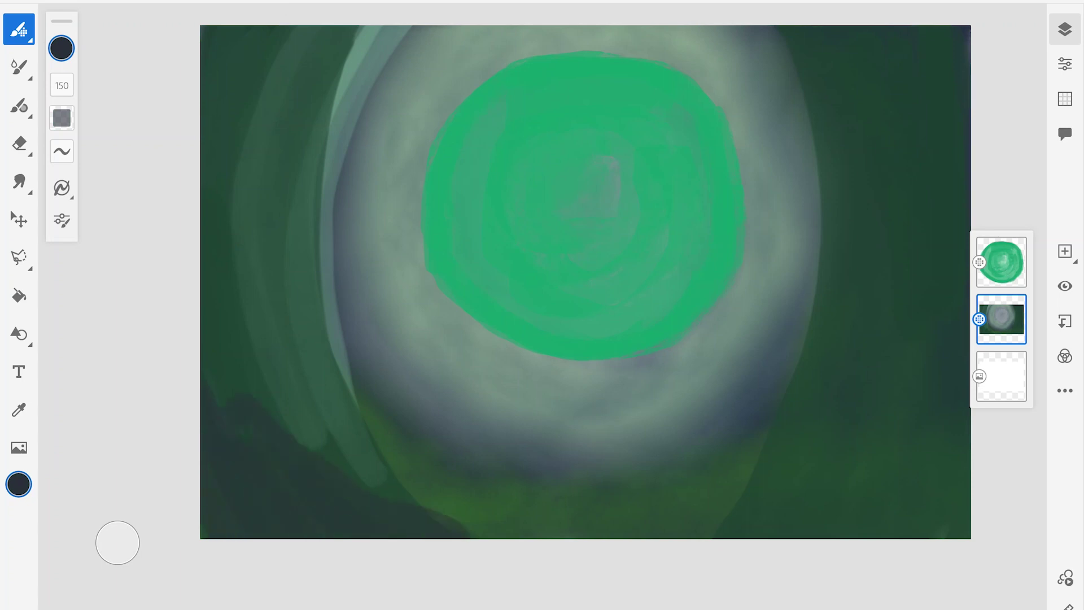
pyautogui.moveTo(339, 34); pyautogui.dragTo(254, 480)
# Switch to the recent Monet mixer brush at 300 px and darken the background's lower corners with dark navy.
pyautogui.click(19, 28)
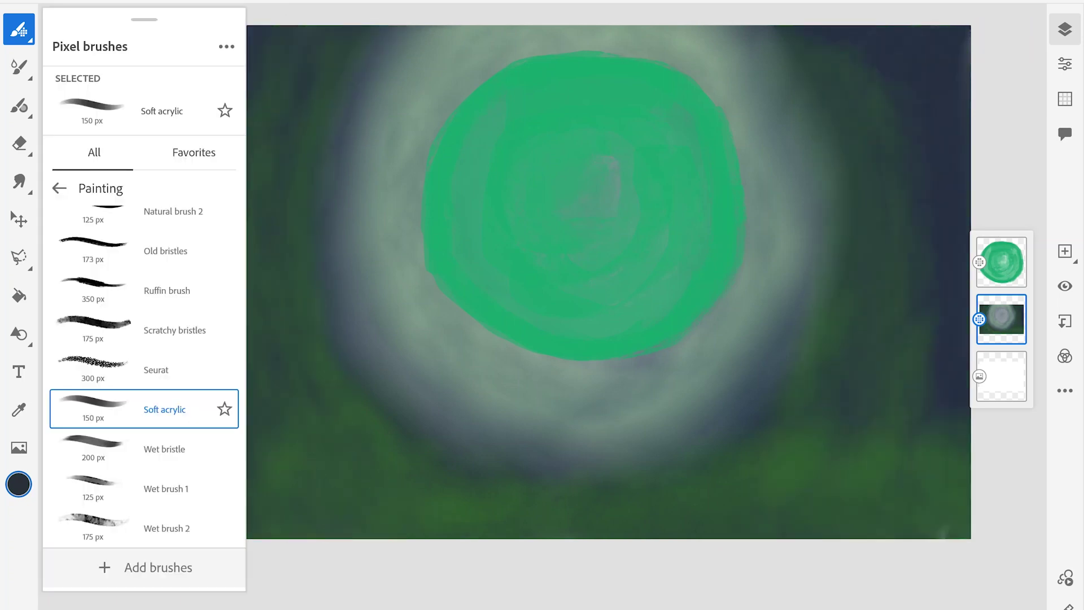
pyautogui.scroll(-10, 144, 367)
pyautogui.scroll(5, 144, 367)
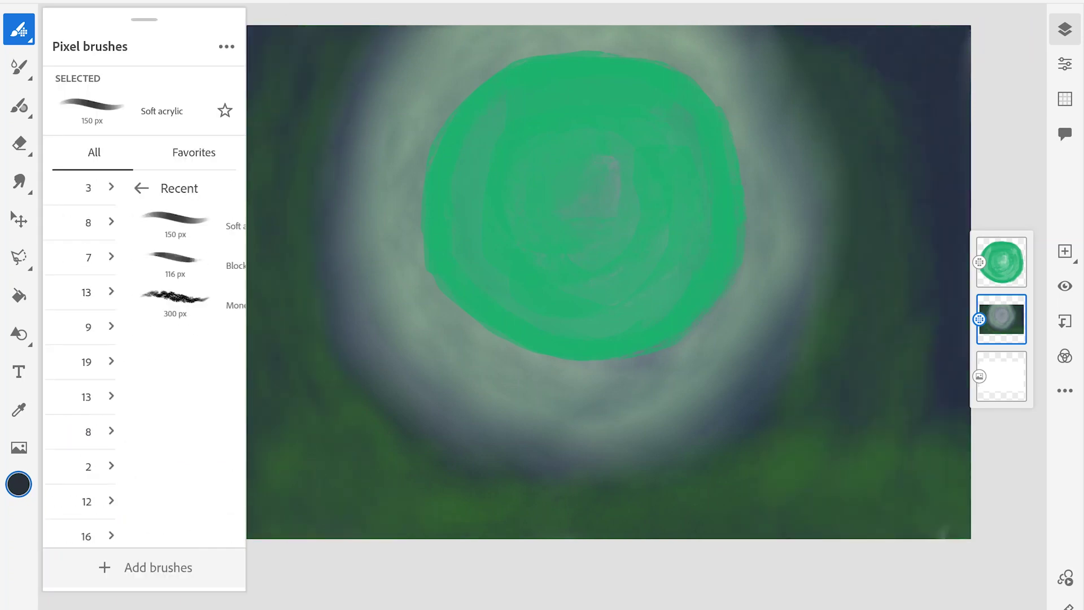
pyautogui.moveTo(206, 500); pyautogui.dragTo(367, 533)
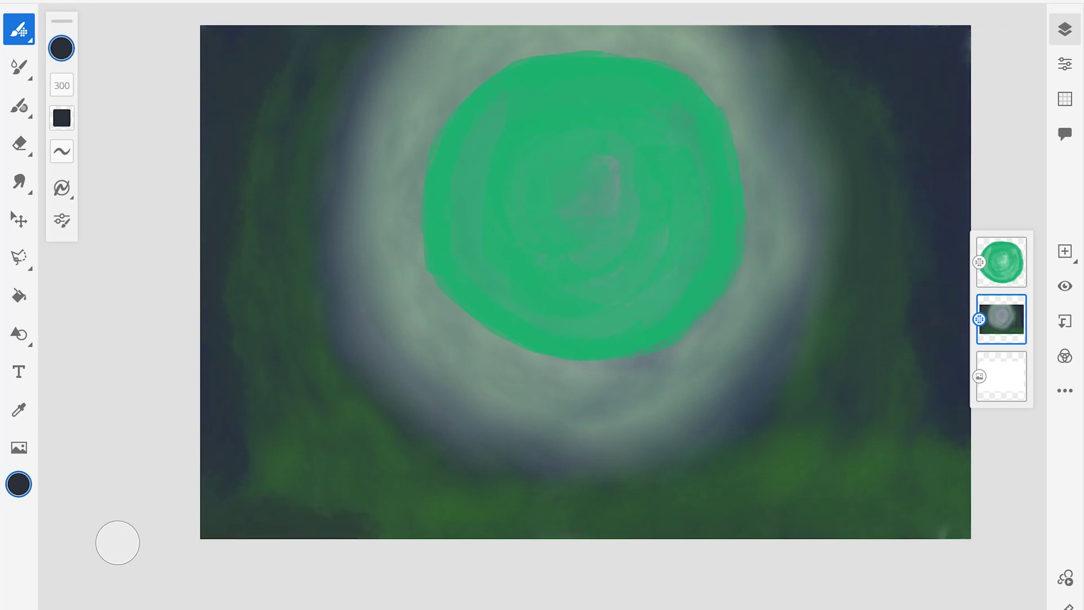
pyautogui.moveTo(960, 446); pyautogui.dragTo(830, 528)
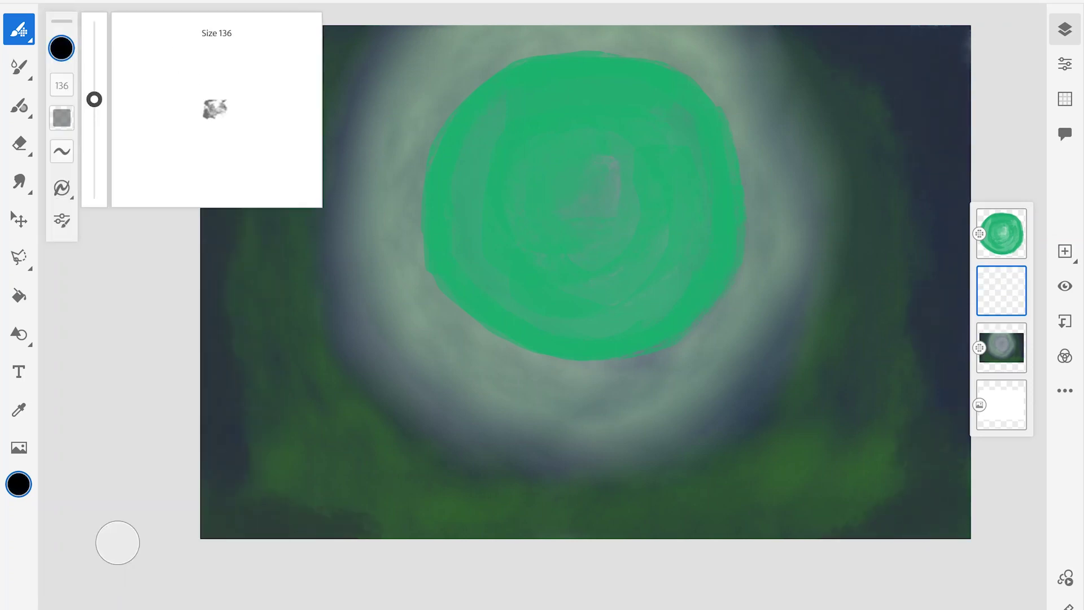
# Paint a black mountain left of the green disc on the new layer beneath it, using a 116 px textured brush.
pyautogui.moveTo(269, 249)
pyautogui.mouseDown()
pyautogui.moveTo(340, 249)
pyautogui.moveTo(425, 166)
pyautogui.mouseUp()
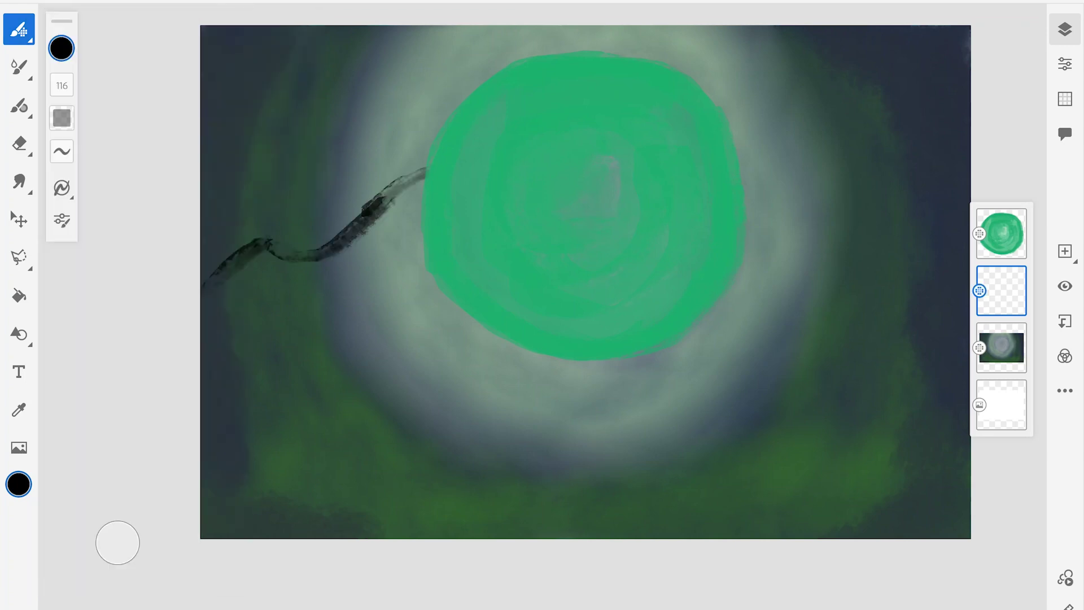
pyautogui.moveTo(268, 184)
pyautogui.mouseDown()
pyautogui.moveTo(421, 168)
pyautogui.moveTo(209, 316)
pyautogui.mouseUp()
pyautogui.moveTo(257, 283)
pyautogui.mouseDown()
pyautogui.moveTo(398, 164)
pyautogui.moveTo(310, 138)
pyautogui.moveTo(402, 159)
pyautogui.mouseUp()
pyautogui.moveTo(339, 218)
pyautogui.mouseDown()
pyautogui.moveTo(390, 151)
pyautogui.moveTo(412, 271)
pyautogui.mouseUp()
pyautogui.moveTo(390, 192); pyautogui.dragTo(396, 283)
pyautogui.moveTo(339, 254); pyautogui.dragTo(440, 322)
pyautogui.moveTo(373, 238); pyautogui.dragTo(206, 361)
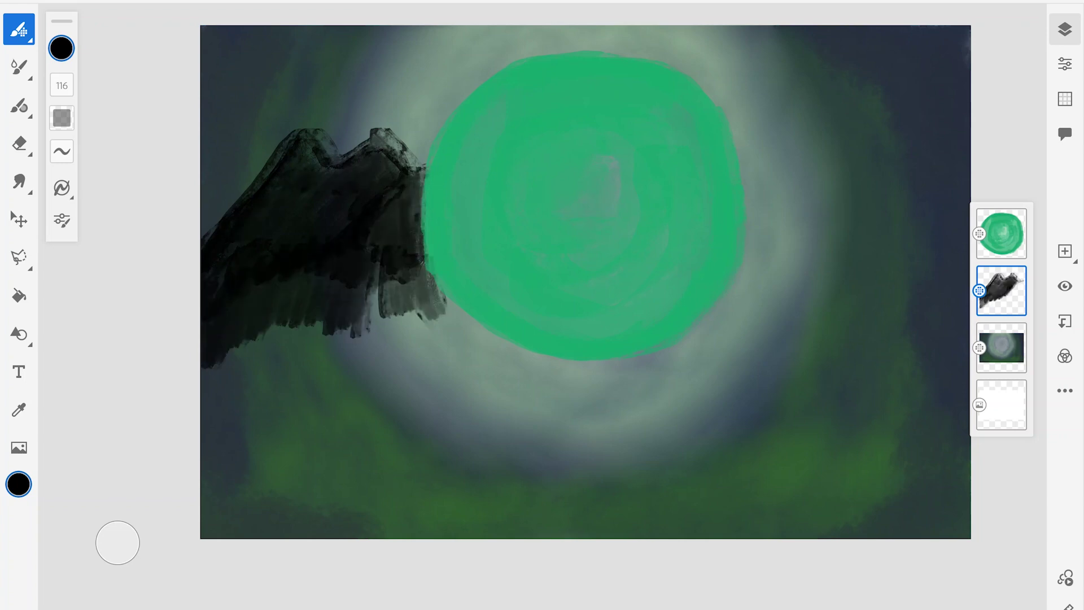
# Paint a black mountain ridge from the green disc's right edge to the canvas's right edge and thicken its slopes.
pyautogui.moveTo(743, 192); pyautogui.dragTo(969, 223)
pyautogui.moveTo(774, 186)
pyautogui.mouseDown()
pyautogui.moveTo(745, 277)
pyautogui.moveTo(714, 308)
pyautogui.mouseUp()
pyautogui.moveTo(751, 203); pyautogui.dragTo(711, 316)
pyautogui.moveTo(765, 203); pyautogui.dragTo(949, 226)
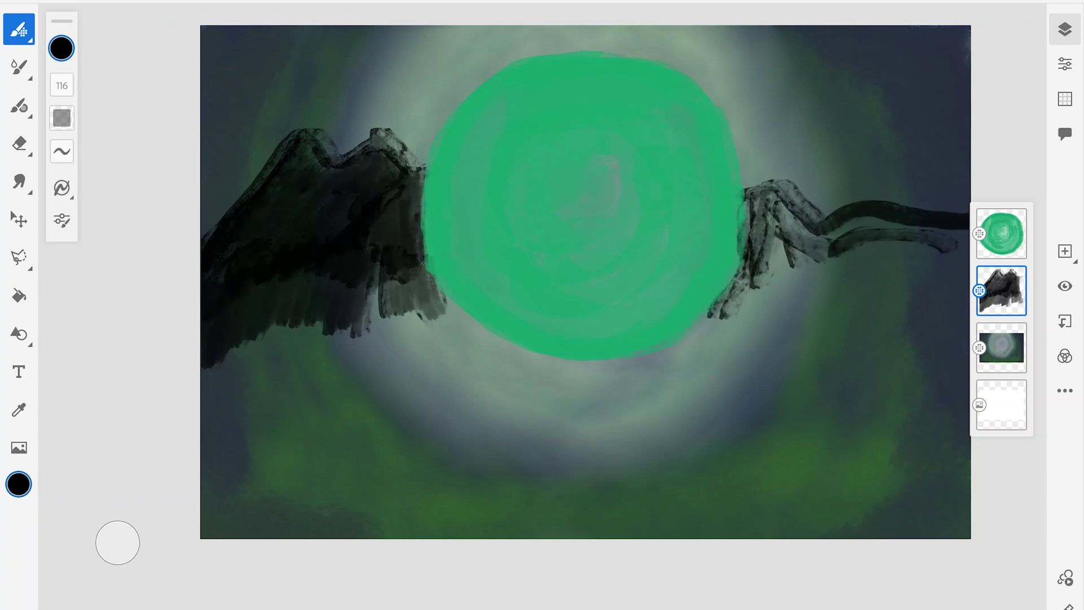
pyautogui.moveTo(814, 248); pyautogui.dragTo(969, 220)
pyautogui.moveTo(869, 276); pyautogui.dragTo(969, 237)
pyautogui.moveTo(884, 225); pyautogui.dragTo(762, 277)
pyautogui.moveTo(790, 214); pyautogui.dragTo(734, 316)
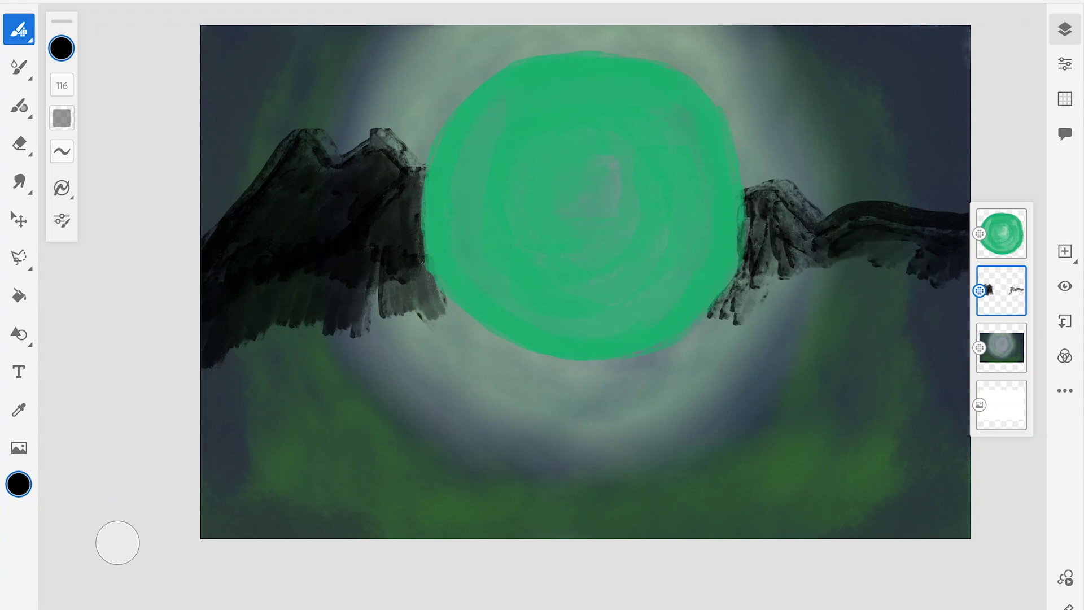
# Extend the right mountain's slopes downward with slanted black strokes.
pyautogui.moveTo(751, 198); pyautogui.dragTo(697, 328)
pyautogui.moveTo(830, 254); pyautogui.dragTo(706, 334)
pyautogui.moveTo(960, 259); pyautogui.dragTo(801, 333)
pyautogui.moveTo(937, 220); pyautogui.dragTo(768, 344)
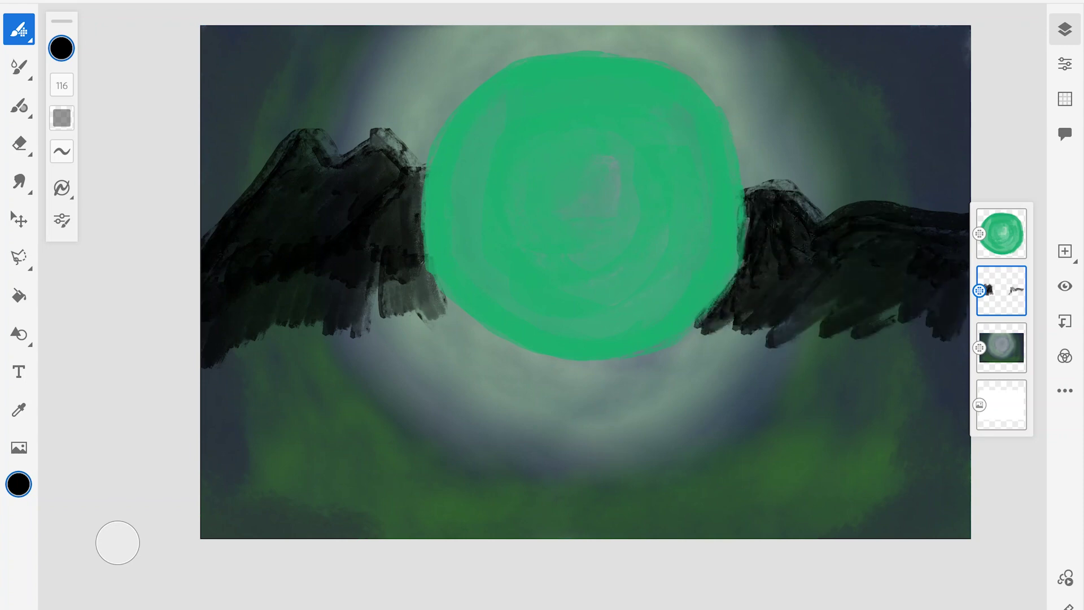
pyautogui.moveTo(966, 307); pyautogui.dragTo(881, 364)
# Extend the left mountain's slopes downward and join both mountains with a black band beneath the green disc.
pyautogui.moveTo(457, 283); pyautogui.dragTo(361, 334)
pyautogui.moveTo(423, 265); pyautogui.dragTo(203, 390)
pyautogui.moveTo(475, 316); pyautogui.dragTo(321, 372)
pyautogui.moveTo(446, 319)
pyautogui.mouseDown()
pyautogui.moveTo(652, 370)
pyautogui.moveTo(903, 316)
pyautogui.mouseUp()
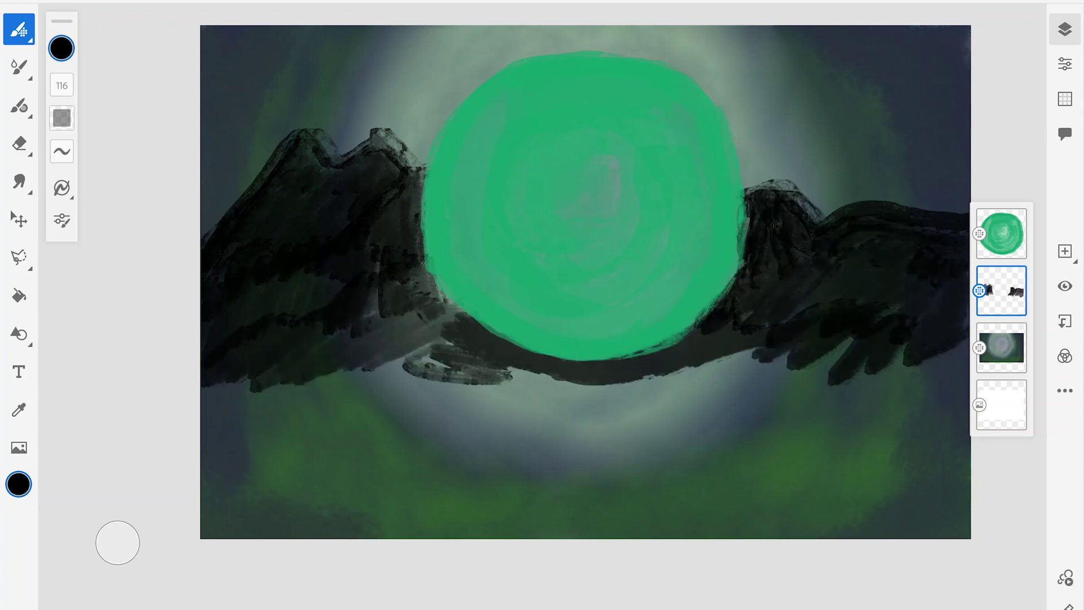
# Fill the valley below the green disc and the left mountain's base with slanted black strokes.
pyautogui.moveTo(960, 339); pyautogui.dragTo(553, 401)
pyautogui.moveTo(559, 351); pyautogui.dragTo(266, 417)
pyautogui.moveTo(407, 389); pyautogui.dragTo(203, 435)
pyautogui.moveTo(452, 277); pyautogui.dragTo(361, 339)
pyautogui.moveTo(243, 409); pyautogui.dragTo(203, 432)
pyautogui.moveTo(508, 395); pyautogui.dragTo(203, 480)
pyautogui.moveTo(762, 372); pyautogui.dragTo(412, 485)
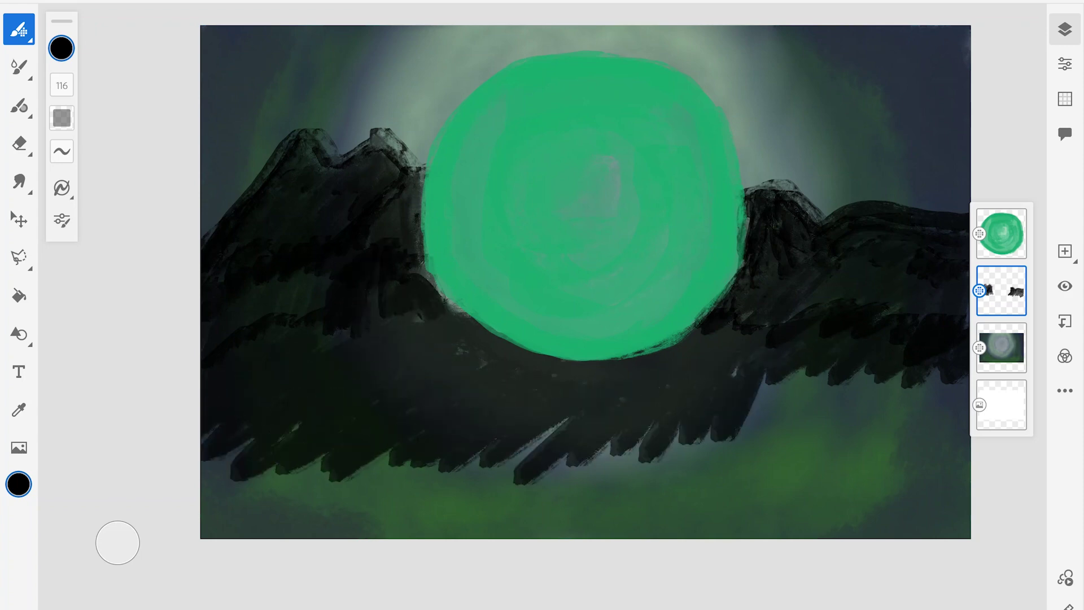
# Cover the remaining green background along the canvas's lower part with slanted black strokes down to the canvas edge.
pyautogui.moveTo(881, 361); pyautogui.dragTo(725, 443)
pyautogui.moveTo(972, 367); pyautogui.dragTo(864, 523)
pyautogui.moveTo(971, 441); pyautogui.dragTo(884, 537)
pyautogui.moveTo(904, 412); pyautogui.dragTo(785, 537)
pyautogui.moveTo(819, 415); pyautogui.dragTo(629, 536)
pyautogui.moveTo(684, 423); pyautogui.dragTo(525, 536)
pyautogui.moveTo(576, 423); pyautogui.dragTo(452, 536)
pyautogui.moveTo(486, 451); pyautogui.dragTo(356, 536)
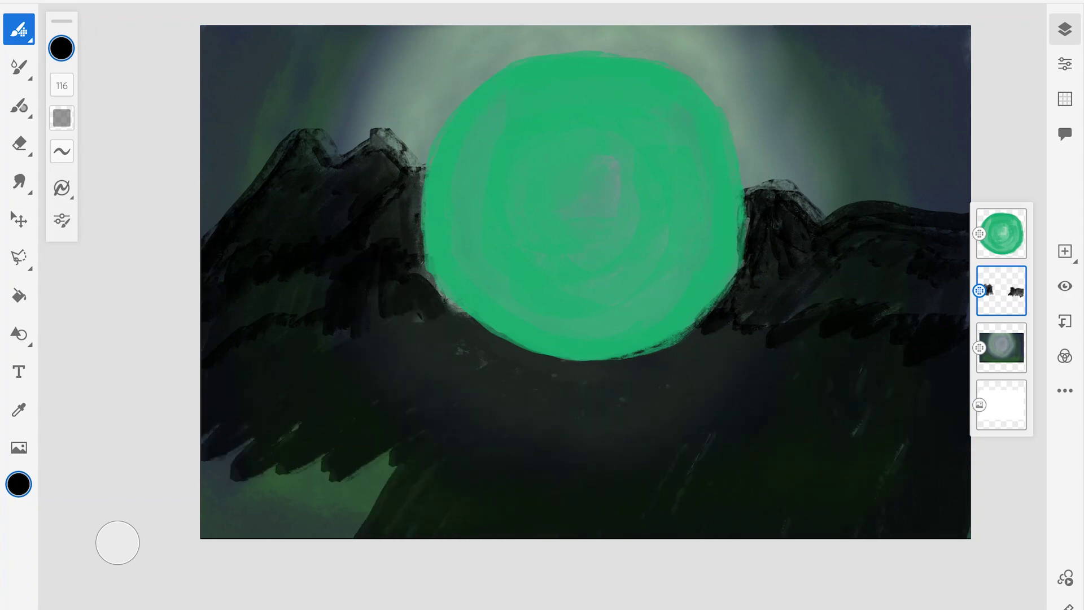
pyautogui.moveTo(401, 441); pyautogui.dragTo(203, 536)
# Darken the valley beneath the green moon and the right mountain's lower slopes with heavier black strokes.
pyautogui.moveTo(390, 305); pyautogui.dragTo(553, 372)
pyautogui.moveTo(797, 305); pyautogui.dragTo(553, 418)
pyautogui.moveTo(847, 243); pyautogui.dragTo(711, 396)
pyautogui.moveTo(932, 322); pyautogui.dragTo(785, 480)
pyautogui.moveTo(598, 376); pyautogui.dragTo(542, 525)
pyautogui.moveTo(706, 395); pyautogui.dragTo(582, 531)
pyautogui.moveTo(514, 372); pyautogui.dragTo(593, 389)
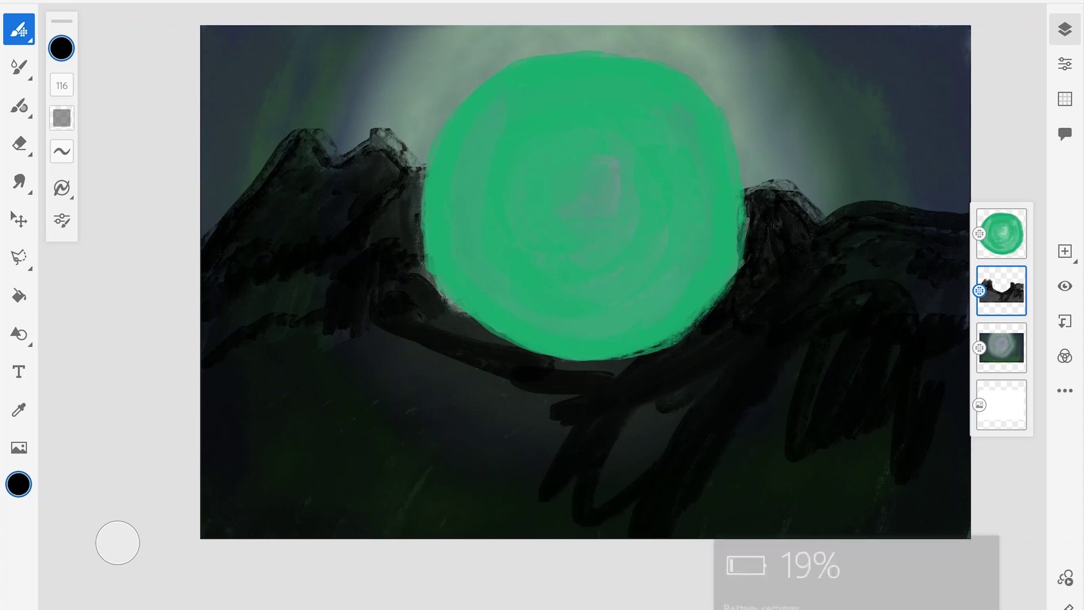
# Deepen the black on the left mountain's outer slope and the right mountain's peak and ridge.
pyautogui.moveTo(322, 181); pyautogui.dragTo(238, 338)
pyautogui.moveTo(300, 135); pyautogui.dragTo(203, 237)
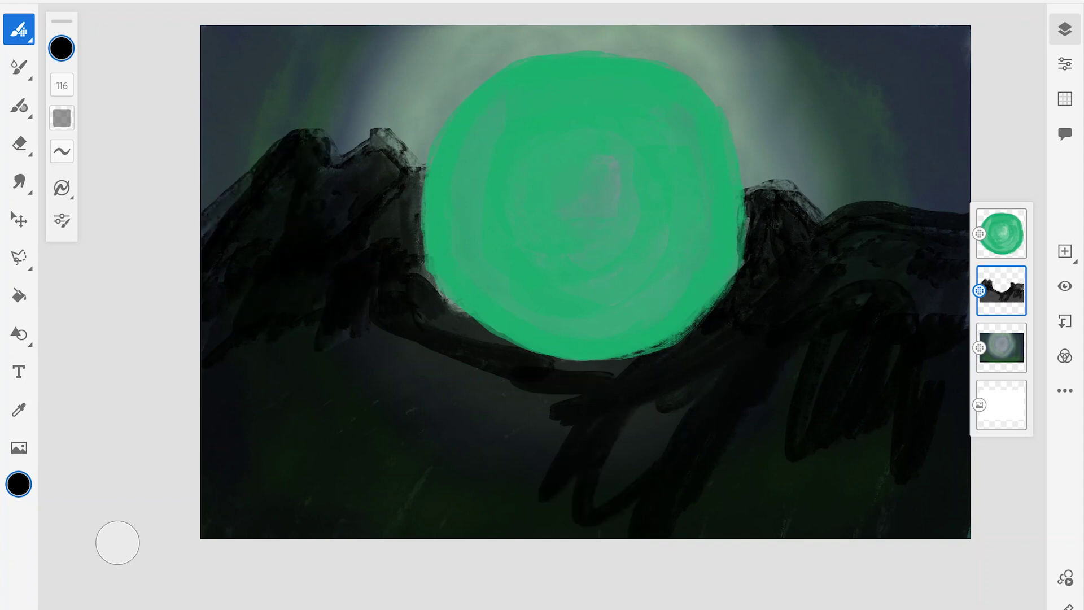
pyautogui.moveTo(747, 190)
pyautogui.mouseDown()
pyautogui.moveTo(827, 223)
pyautogui.moveTo(940, 319)
pyautogui.mouseUp()
pyautogui.moveTo(824, 231); pyautogui.dragTo(900, 269)
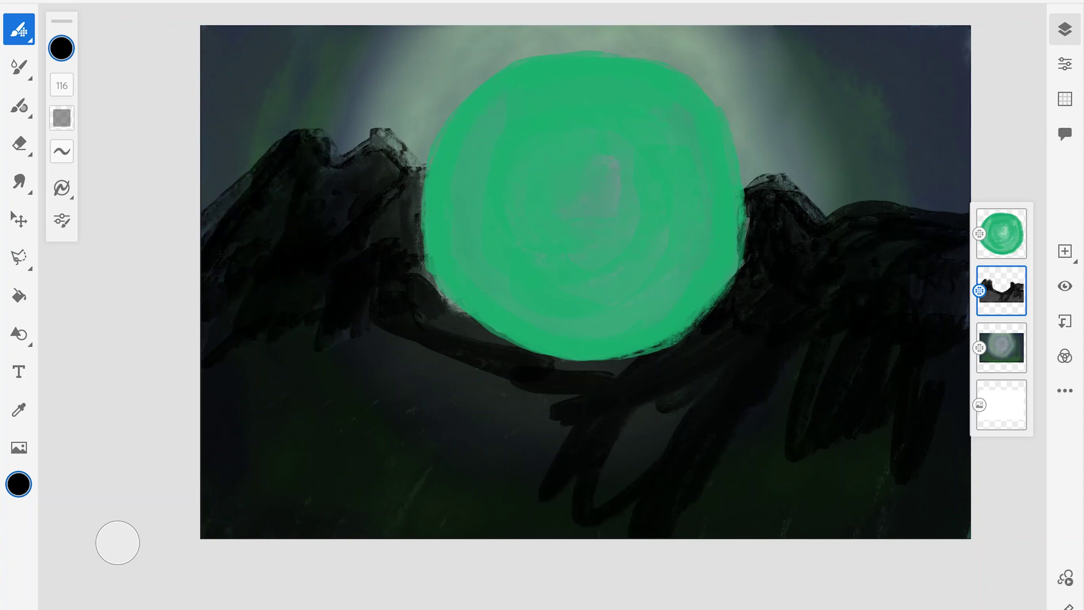
# Add an empty layer between the moon layer and the mountain layer.
pyautogui.click(1029, 2)
pyautogui.click(1029, 2)
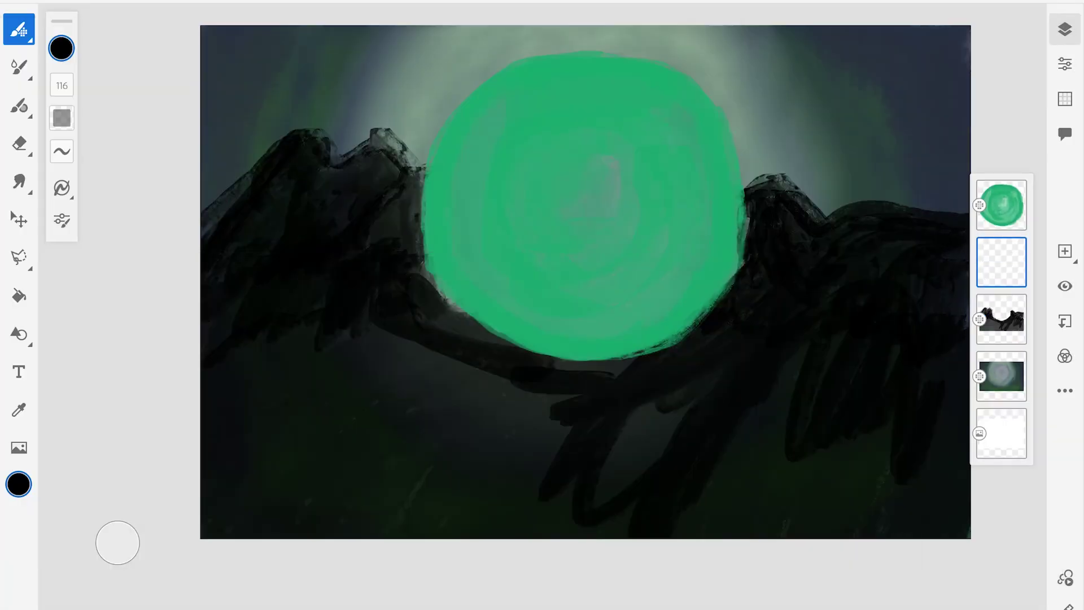
pyautogui.click(19, 484)
pyautogui.click(257, 396)
pyautogui.moveTo(751, 215); pyautogui.dragTo(672, 361)
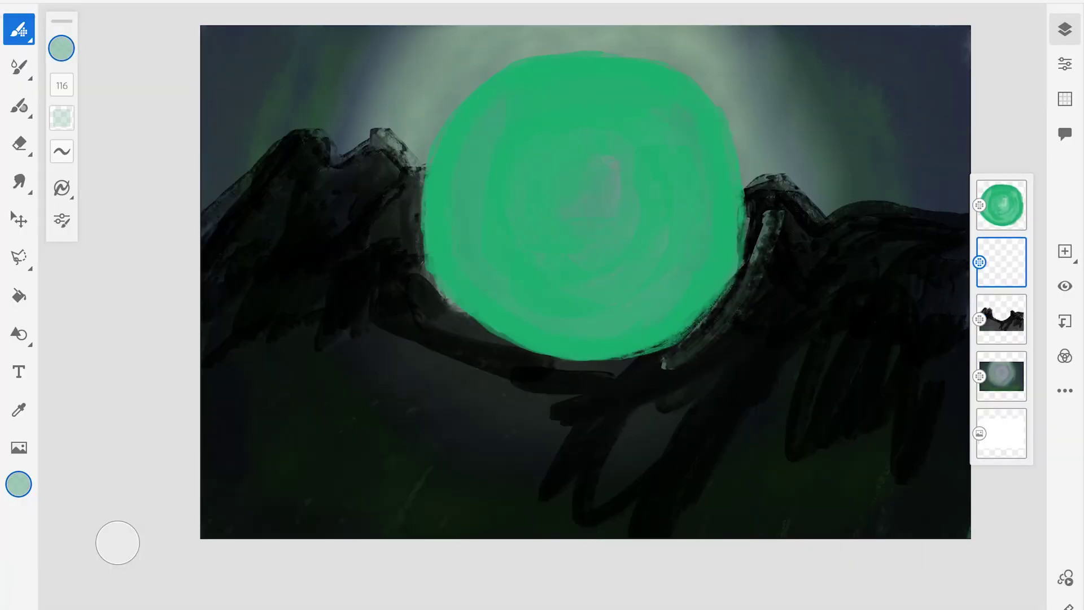
pyautogui.hotkey('ctrl', 'z')
# Pick a translucent yellow-green and paint a faint glow on the mountains along the moon's lower edge.
pyautogui.click(18, 484)
pyautogui.moveTo(135, 293); pyautogui.dragTo(122, 293)
pyautogui.click(19, 484)
pyautogui.click(916, 164)
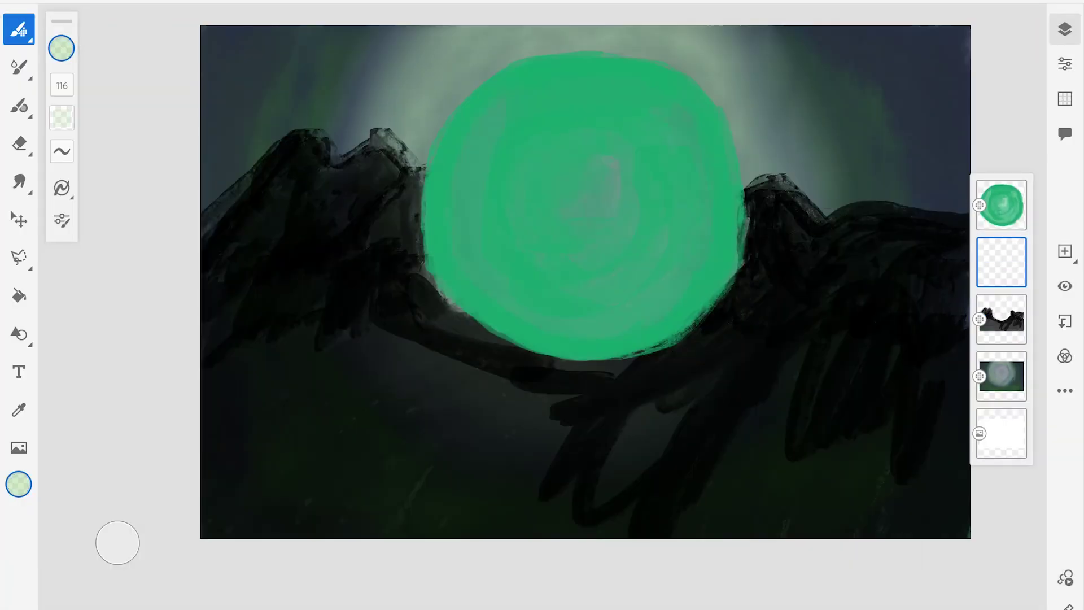
pyautogui.moveTo(754, 212); pyautogui.dragTo(638, 370)
pyautogui.moveTo(409, 175)
pyautogui.mouseDown()
pyautogui.moveTo(517, 362)
pyautogui.moveTo(689, 356)
pyautogui.mouseUp()
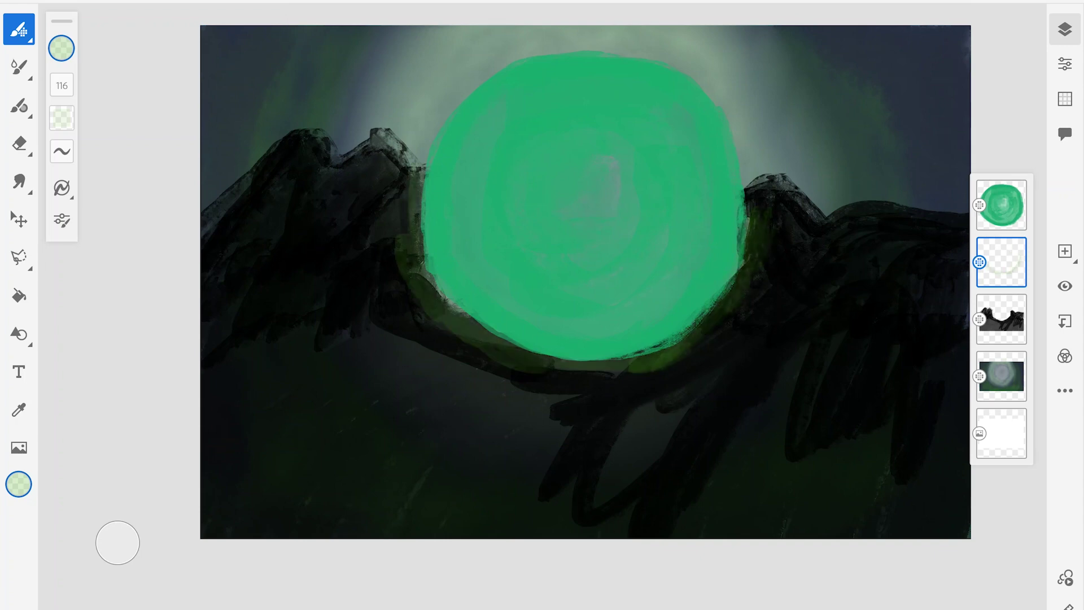
pyautogui.moveTo(720, 322); pyautogui.dragTo(684, 364)
# Enlarge the Block stain brush to 406 px and choose a paler, more transparent green.
pyautogui.moveTo(62, 85); pyautogui.dragTo(93, 48)
pyautogui.click(18, 28)
pyautogui.rightClick(164, 221)
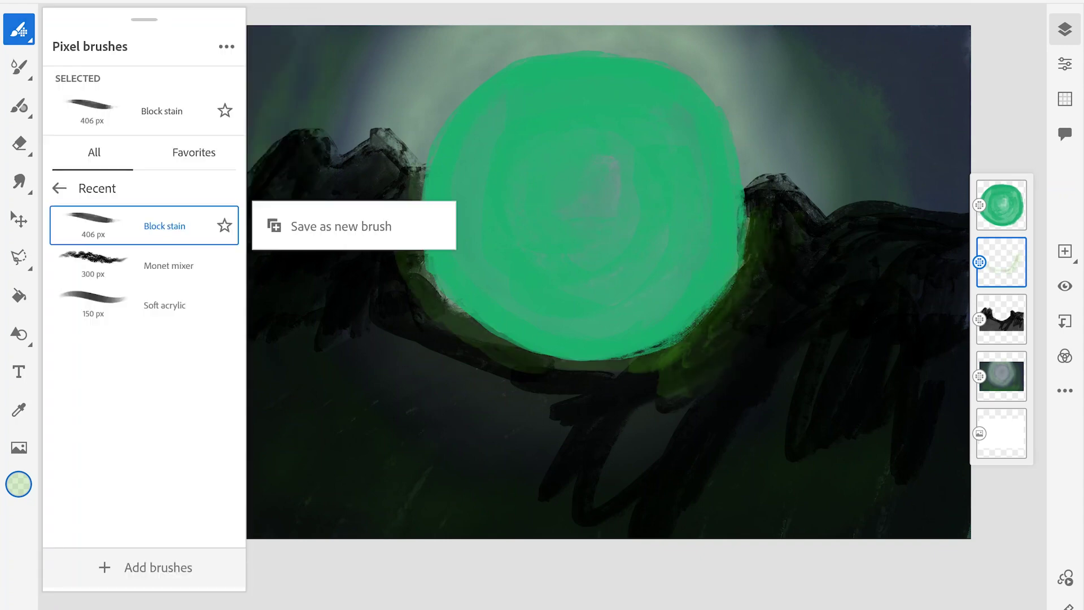
pyautogui.click(18, 483)
pyautogui.moveTo(215, 167); pyautogui.dragTo(211, 161)
pyautogui.click(19, 484)
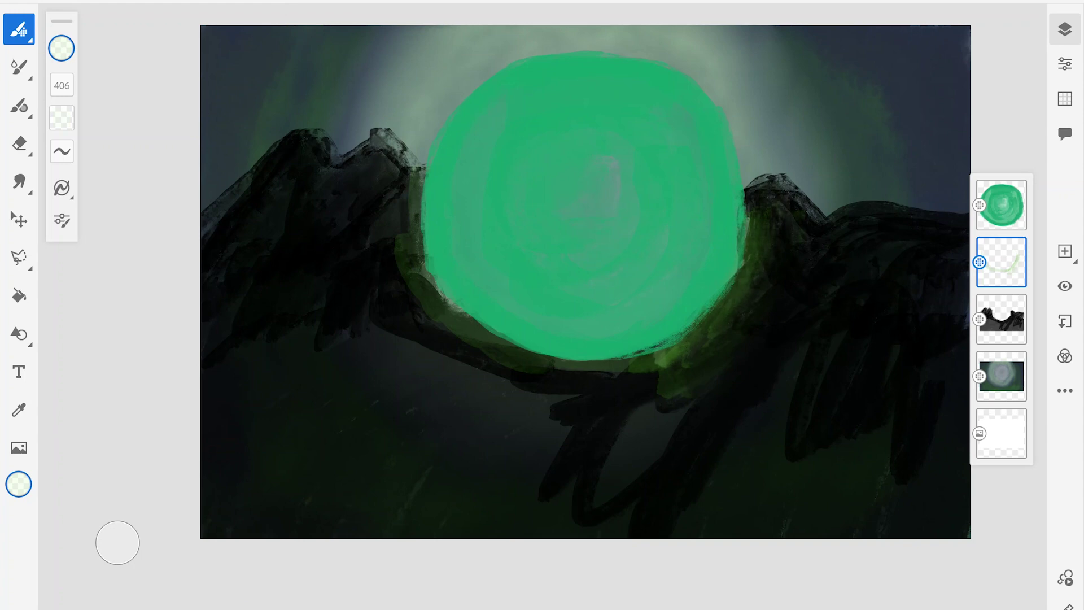
# Switch to the Soft acrylic brush at 150 px with a nearly transparent off-white colour.
pyautogui.click(18, 484)
pyautogui.click(19, 484)
pyautogui.click(61, 85)
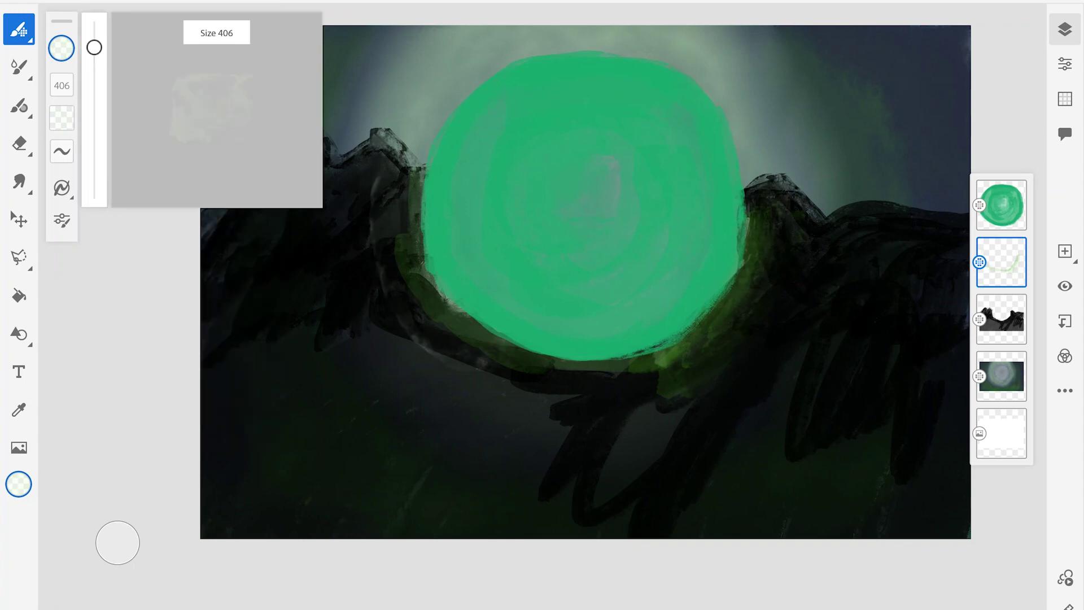
pyautogui.click(62, 221)
pyautogui.click(62, 220)
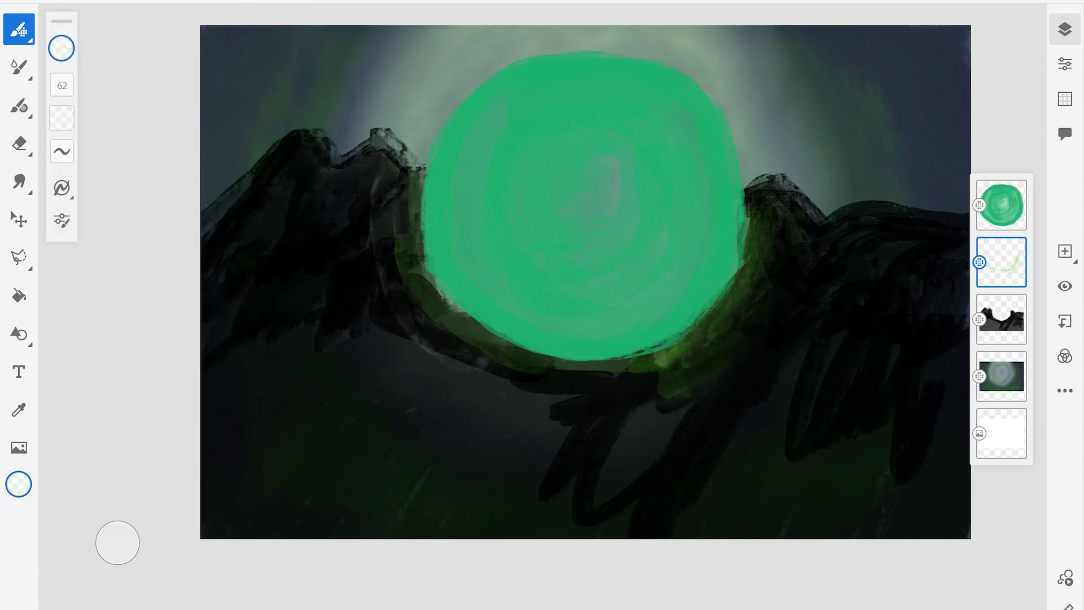
pyautogui.click(62, 48)
pyautogui.click(169, 224)
# Paint a pale translucent halo around the whole moon, over both the sky and the mountains.
pyautogui.moveTo(390, 178)
pyautogui.mouseDown()
pyautogui.moveTo(451, 348)
pyautogui.moveTo(660, 396)
pyautogui.moveTo(785, 237)
pyautogui.mouseUp()
pyautogui.moveTo(802, 299); pyautogui.dragTo(728, 93)
pyautogui.moveTo(421, 118); pyautogui.dragTo(531, 389)
pyautogui.moveTo(728, 390); pyautogui.dragTo(616, 396)
pyautogui.moveTo(418, 105); pyautogui.dragTo(525, 40)
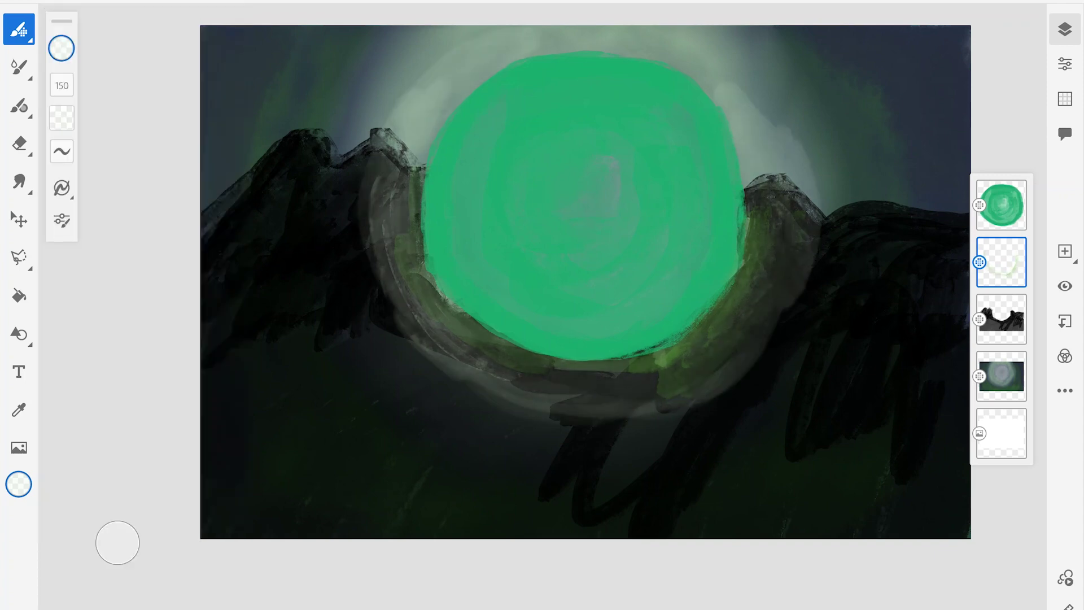
pyautogui.moveTo(593, 31); pyautogui.dragTo(797, 164)
pyautogui.moveTo(650, 34)
pyautogui.mouseDown()
pyautogui.moveTo(389, 181)
pyautogui.moveTo(734, 339)
pyautogui.mouseUp()
pyautogui.moveTo(367, 215); pyautogui.dragTo(780, 215)
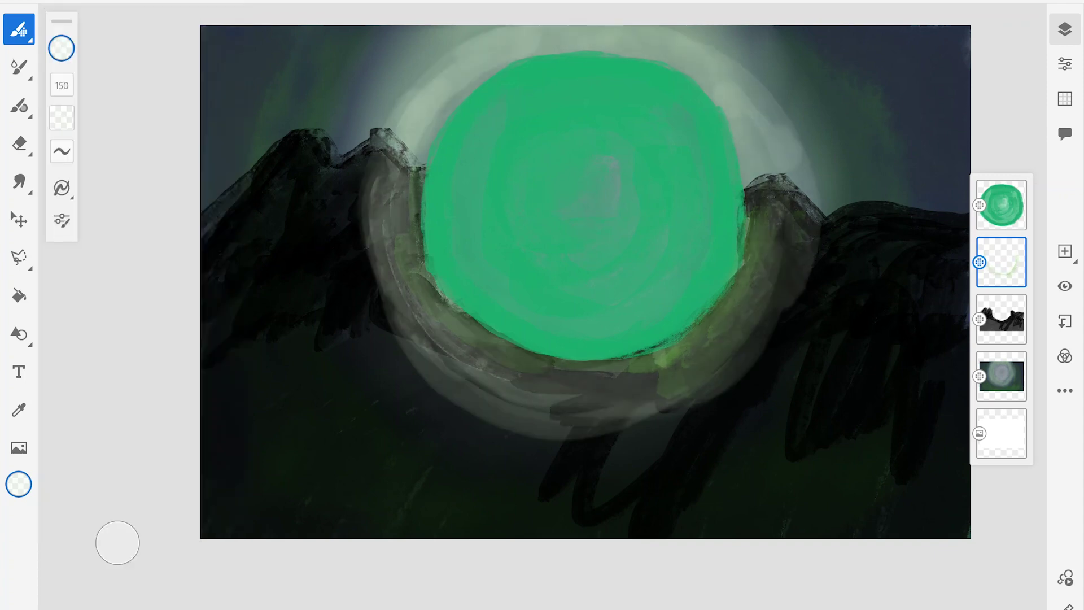
# Pick a translucent light green and paint a wider outer ring around the pale halo.
pyautogui.click(18, 484)
pyautogui.click(166, 141)
pyautogui.moveTo(122, 293); pyautogui.dragTo(152, 293)
pyautogui.moveTo(367, 316)
pyautogui.mouseDown()
pyautogui.moveTo(355, 141)
pyautogui.moveTo(339, 367)
pyautogui.moveTo(633, 447)
pyautogui.mouseUp()
pyautogui.moveTo(429, 423)
pyautogui.mouseDown()
pyautogui.moveTo(836, 237)
pyautogui.moveTo(734, 40)
pyautogui.mouseUp()
pyautogui.moveTo(350, 141); pyautogui.dragTo(706, 452)
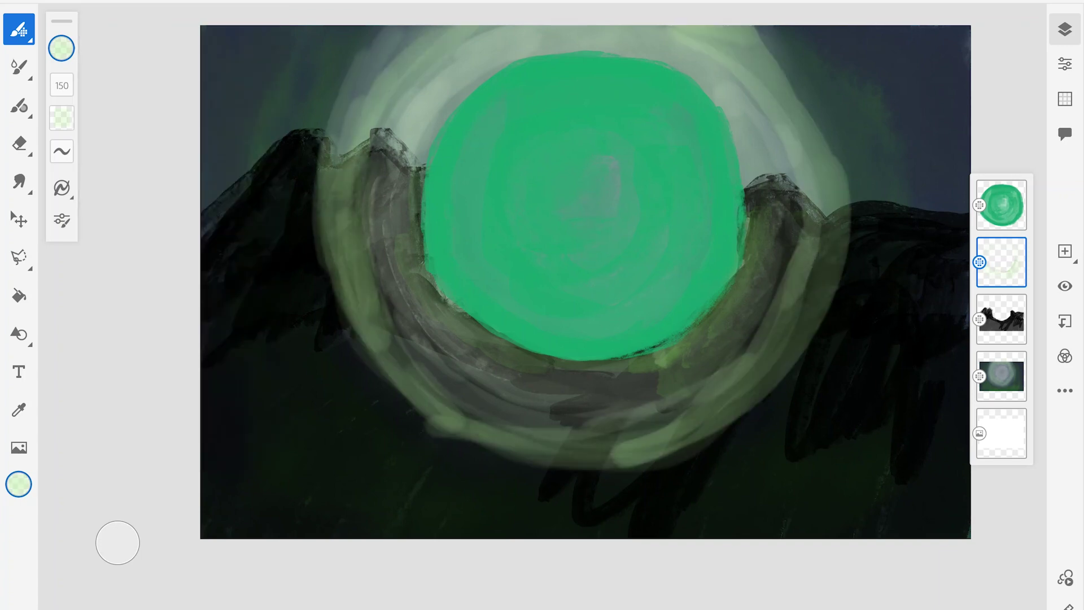
# Smudge the halo rings around the moon into a soft glow with a 1024 px smudge brush.
pyautogui.click(19, 181)
pyautogui.moveTo(361, 158); pyautogui.dragTo(508, 373)
pyautogui.moveTo(593, 407)
pyautogui.mouseDown()
pyautogui.moveTo(848, 237)
pyautogui.moveTo(723, 34)
pyautogui.mouseUp()
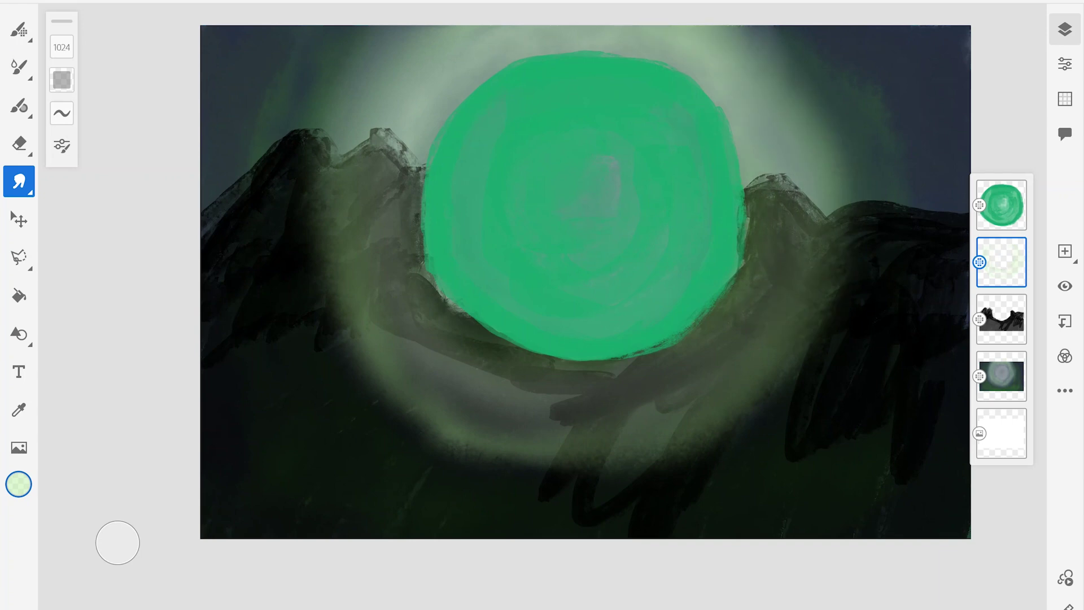
# On the mountain layer, paint solid black beneath the glow around the moon and along the glow's lower outer edge.
pyautogui.click(1001, 319)
pyautogui.click(18, 30)
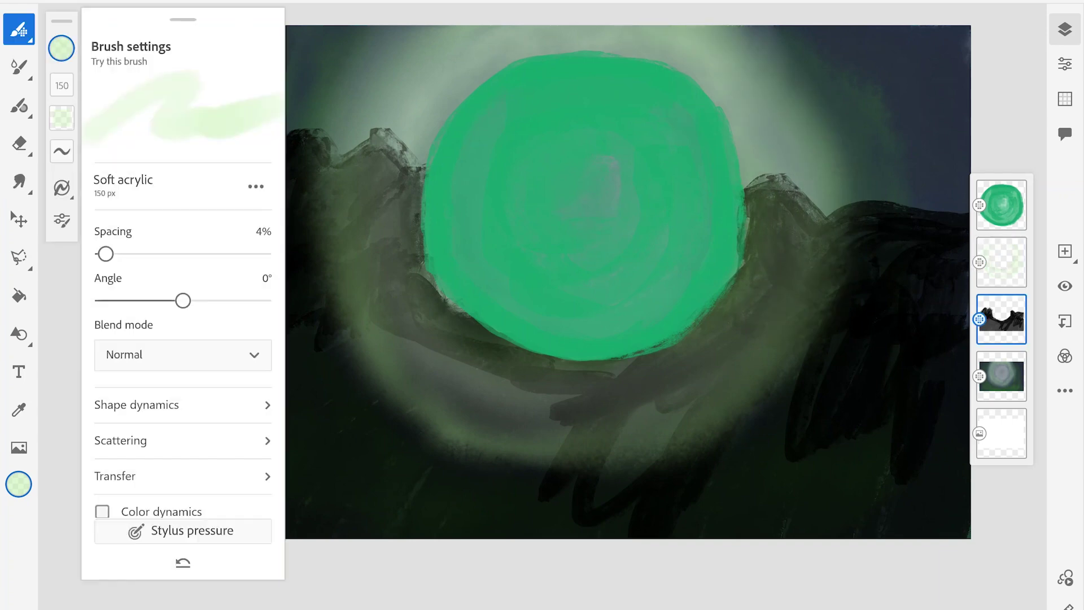
pyautogui.click(61, 48)
pyautogui.click(254, 392)
pyautogui.moveTo(627, 440); pyautogui.dragTo(395, 339)
pyautogui.moveTo(621, 367); pyautogui.dragTo(395, 192)
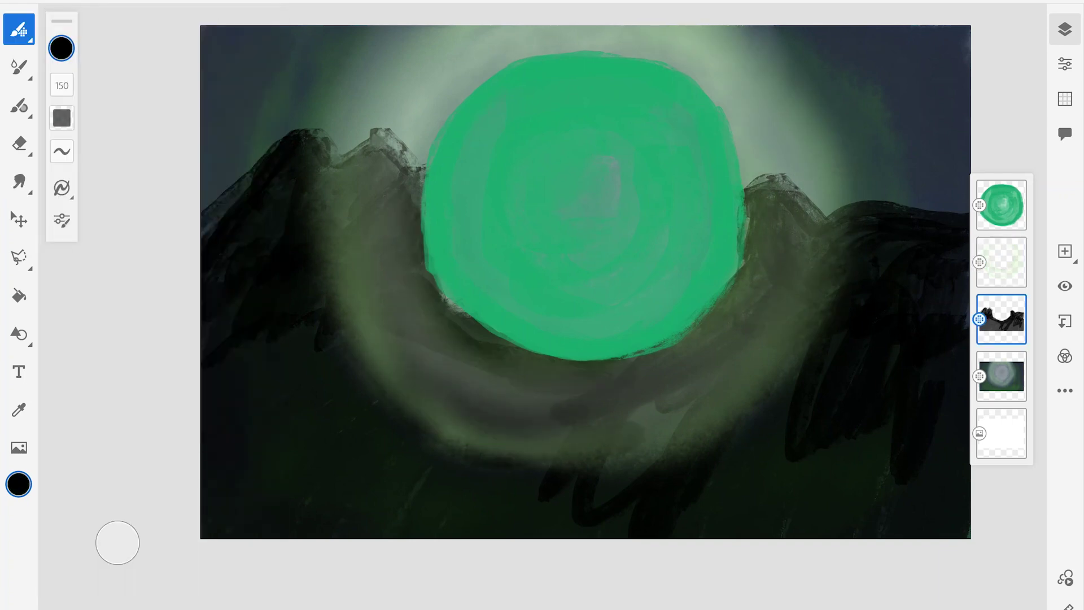
pyautogui.moveTo(351, 158); pyautogui.dragTo(418, 209)
pyautogui.moveTo(429, 277); pyautogui.dragTo(520, 350)
pyautogui.moveTo(708, 384); pyautogui.dragTo(621, 452)
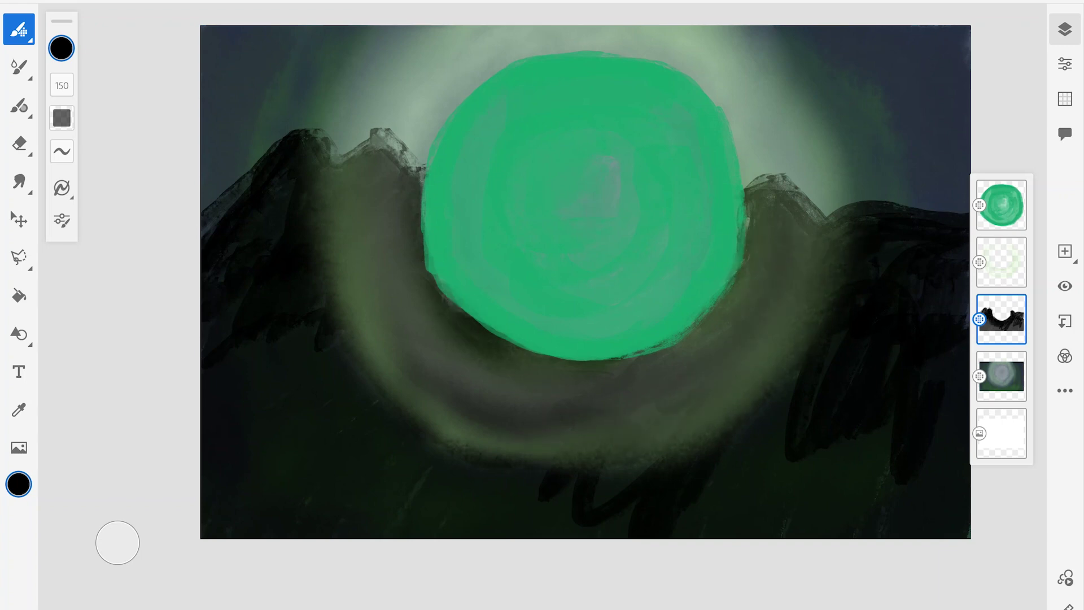
pyautogui.moveTo(345, 350); pyautogui.dragTo(621, 491)
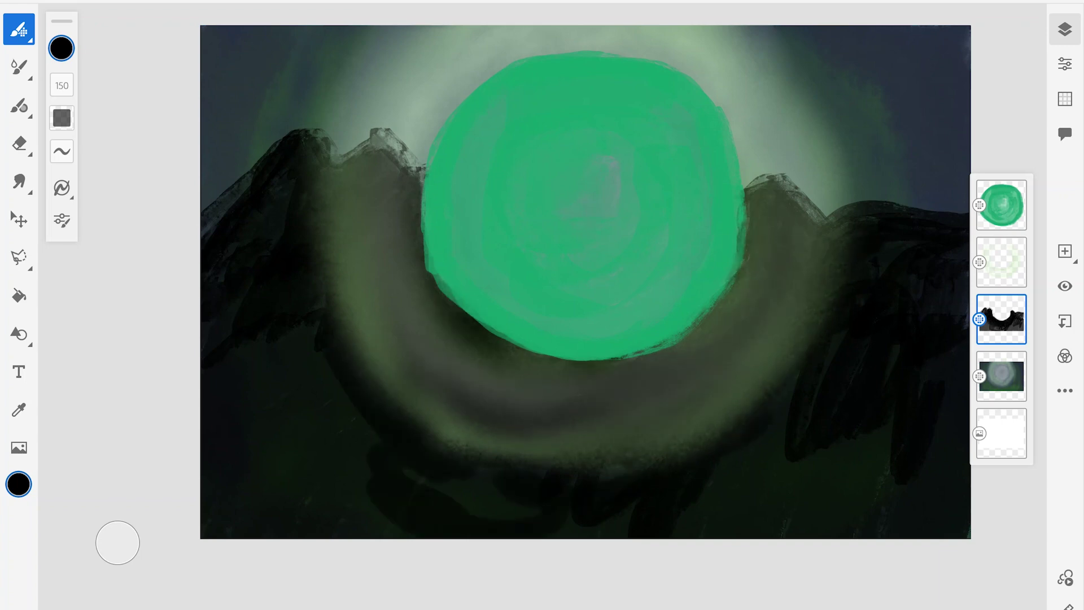
# On the moon layer, paint a medium green band around the outer part of the moon.
pyautogui.click(1001, 204)
pyautogui.click(61, 48)
pyautogui.click(155, 419)
pyautogui.click(61, 48)
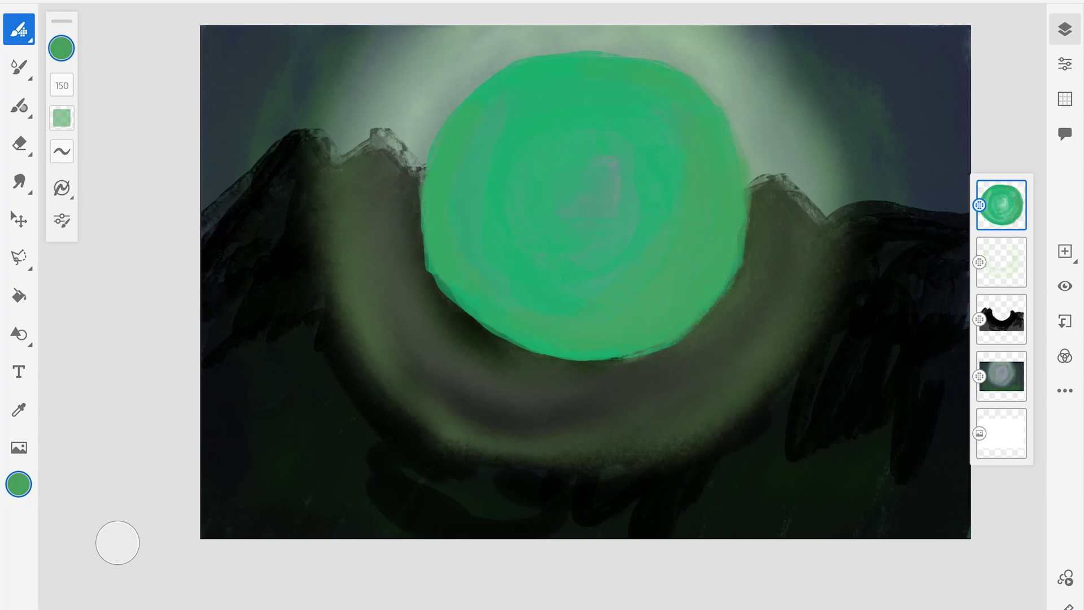
pyautogui.moveTo(523, 74); pyautogui.dragTo(689, 59)
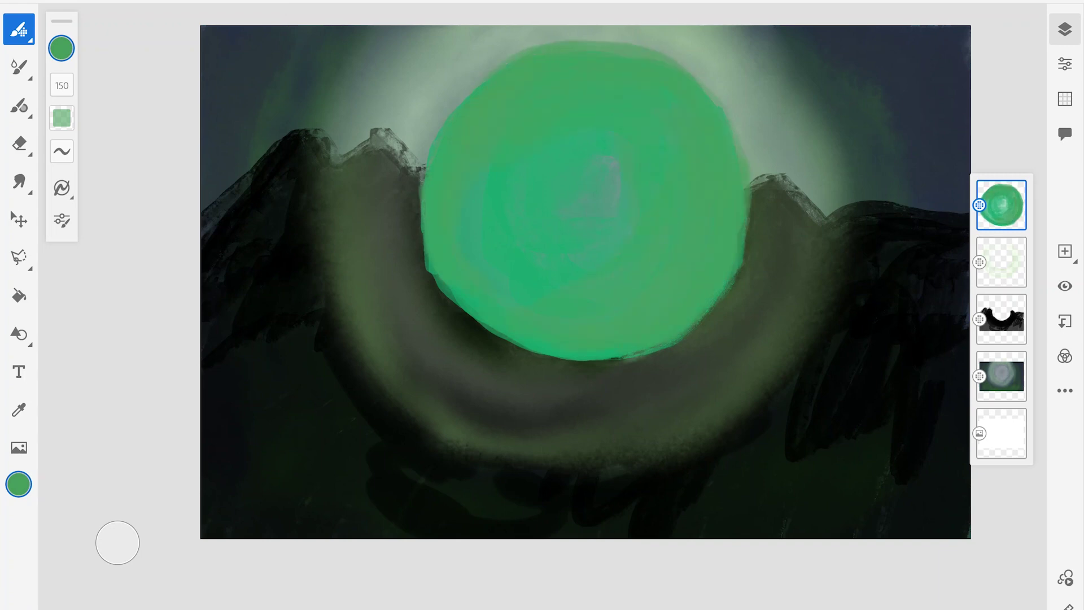
# Choose a darker green and shade a curved band along the moon's upper, right and lower rim.
pyautogui.click(61, 48)
pyautogui.click(184, 183)
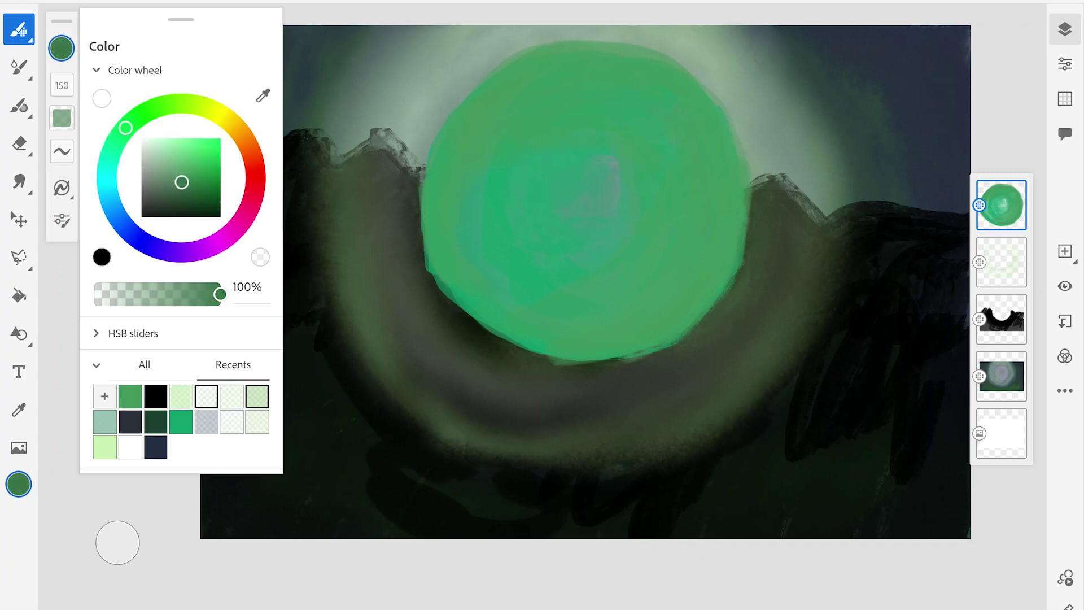
pyautogui.click(61, 48)
pyautogui.moveTo(615, 344); pyautogui.dragTo(661, 54)
pyautogui.hotkey('ctrl', 'z')
pyautogui.moveTo(734, 124)
pyautogui.mouseDown()
pyautogui.moveTo(712, 259)
pyautogui.moveTo(565, 351)
pyautogui.mouseUp()
pyautogui.moveTo(491, 316); pyautogui.dragTo(638, 347)
pyautogui.moveTo(703, 217)
pyautogui.mouseDown()
pyautogui.moveTo(675, 88)
pyautogui.moveTo(525, 54)
pyautogui.mouseUp()
pyautogui.moveTo(678, 132); pyautogui.dragTo(463, 101)
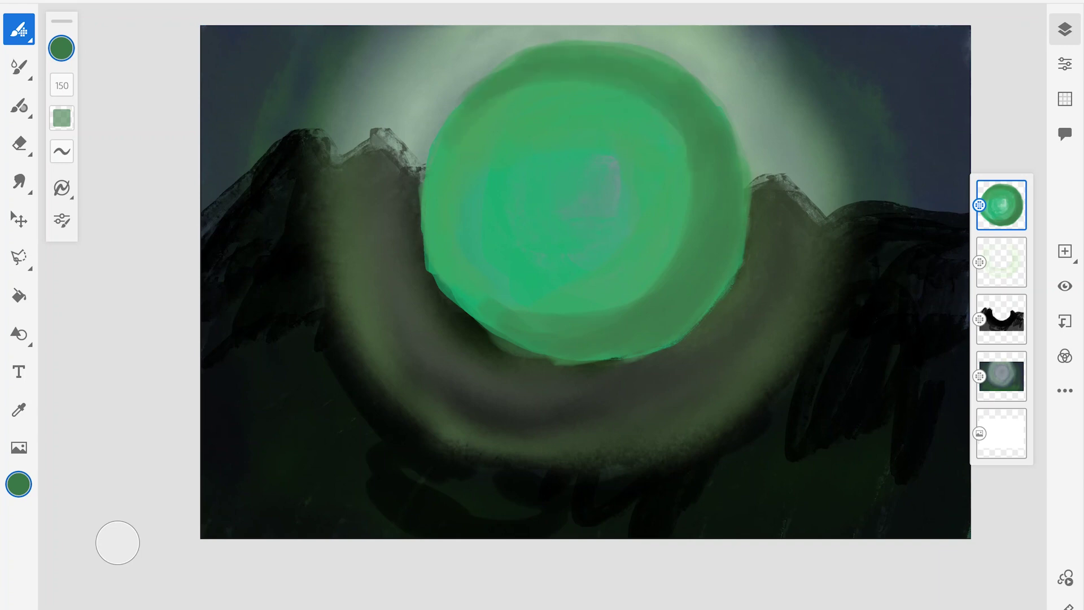
# Blend the moon's shading and soften its edge with the smudge brush at 130 px and 339 px.
pyautogui.click(19, 180)
pyautogui.hotkey('ctrl', 'z')
pyautogui.moveTo(61, 47); pyautogui.dragTo(34, 47)
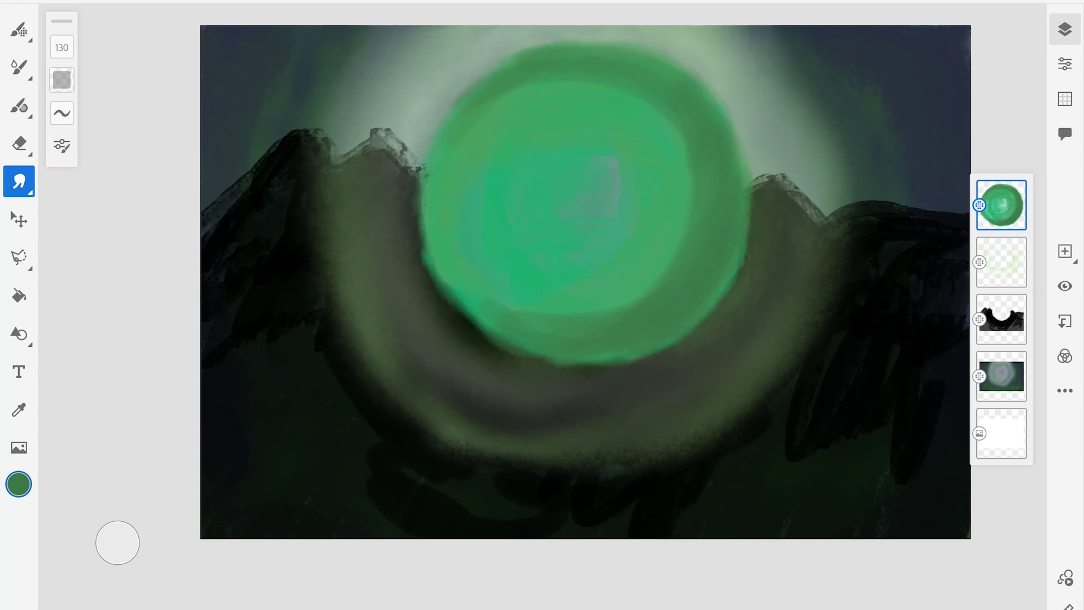
pyautogui.moveTo(62, 47); pyautogui.dragTo(76, 47)
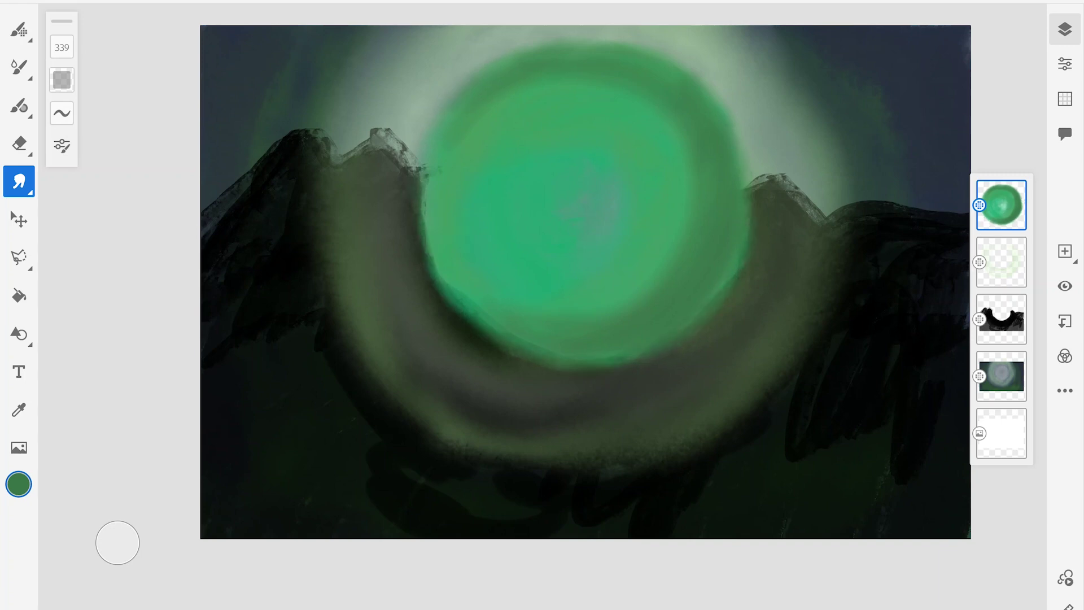
# Add a layer above the mountain layer, pick a dark green and try a tall vertical Soft acrylic stroke.
pyautogui.click(1001, 319)
pyautogui.click(1065, 251)
pyautogui.click(19, 29)
pyautogui.click(61, 48)
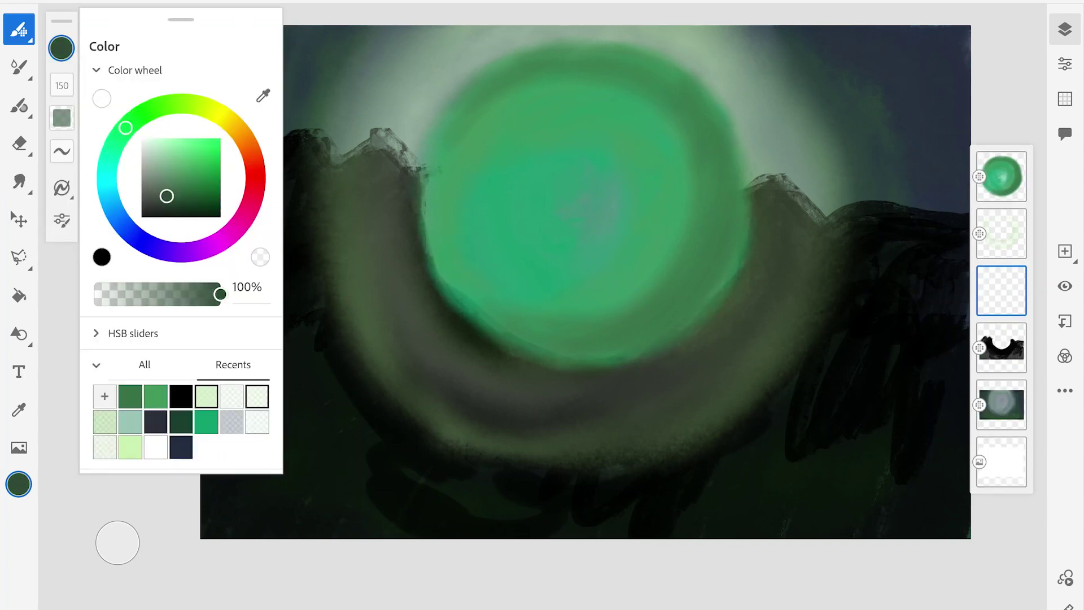
pyautogui.click(61, 48)
pyautogui.moveTo(410, 158); pyautogui.dragTo(398, 500)
pyautogui.hotkey('ctrl', 'z')
pyautogui.click(61, 48)
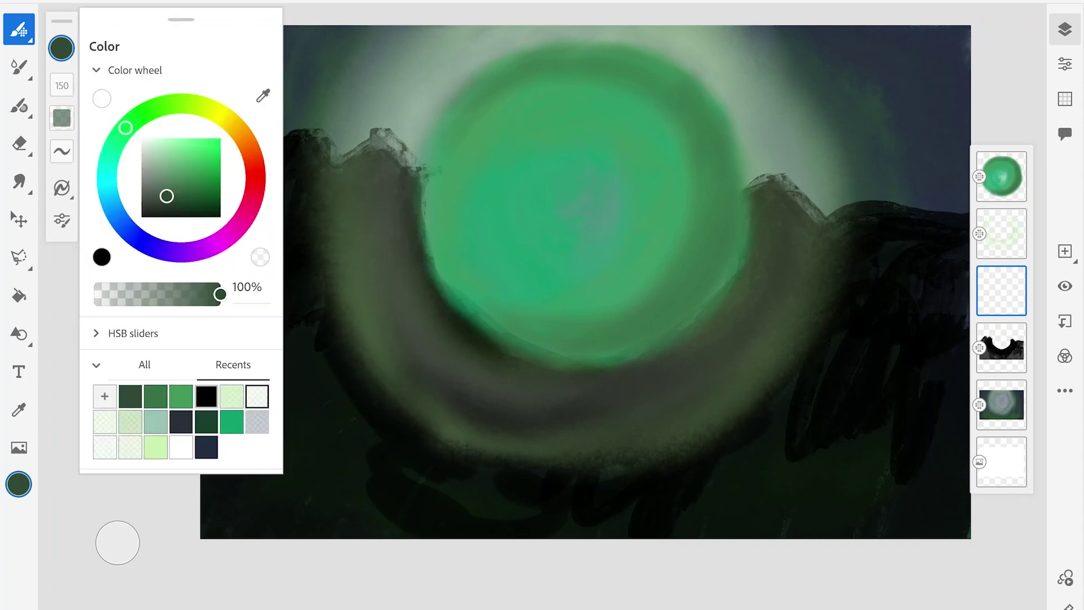
pyautogui.click(61, 48)
# Try a dark green vertical stem with the 50 px Brush pen from the Ink brushes.
pyautogui.click(19, 29)
pyautogui.click(59, 188)
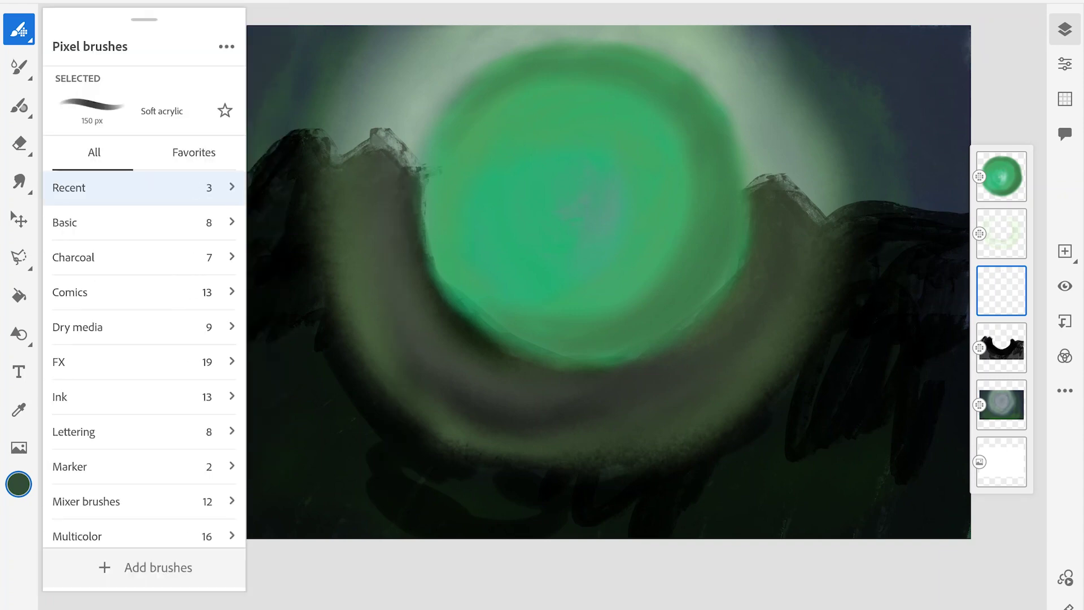
pyautogui.click(59, 396)
pyautogui.click(90, 341)
pyautogui.click(18, 29)
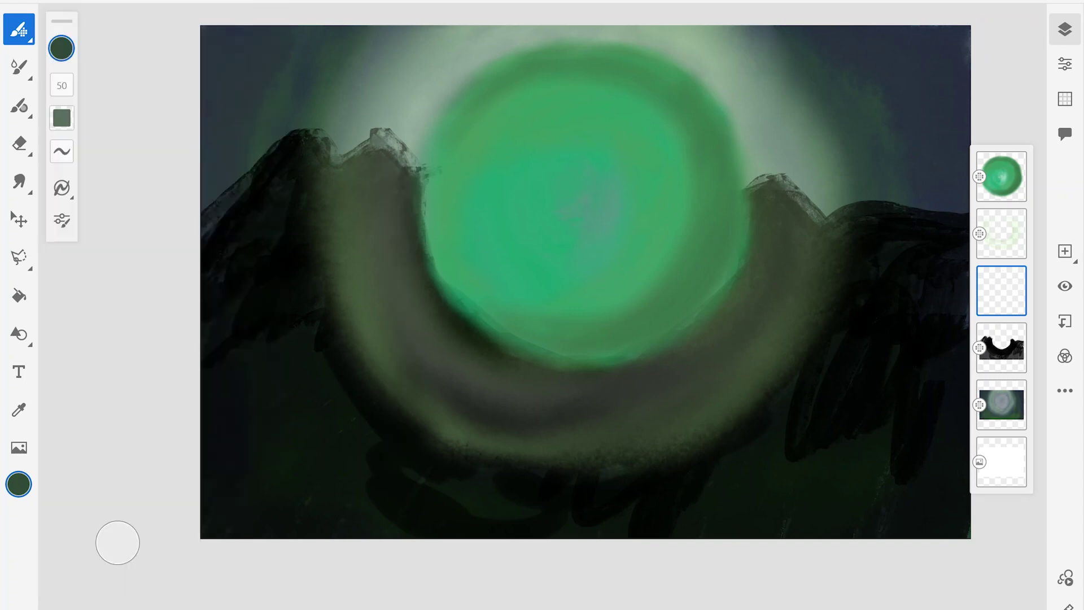
pyautogui.moveTo(483, 294); pyautogui.dragTo(504, 536)
pyautogui.hotkey('ctrl', 'z')
# Change to a 90 px brush and try a thin vertical stem below the moon.
pyautogui.click(61, 48)
pyautogui.click(19, 30)
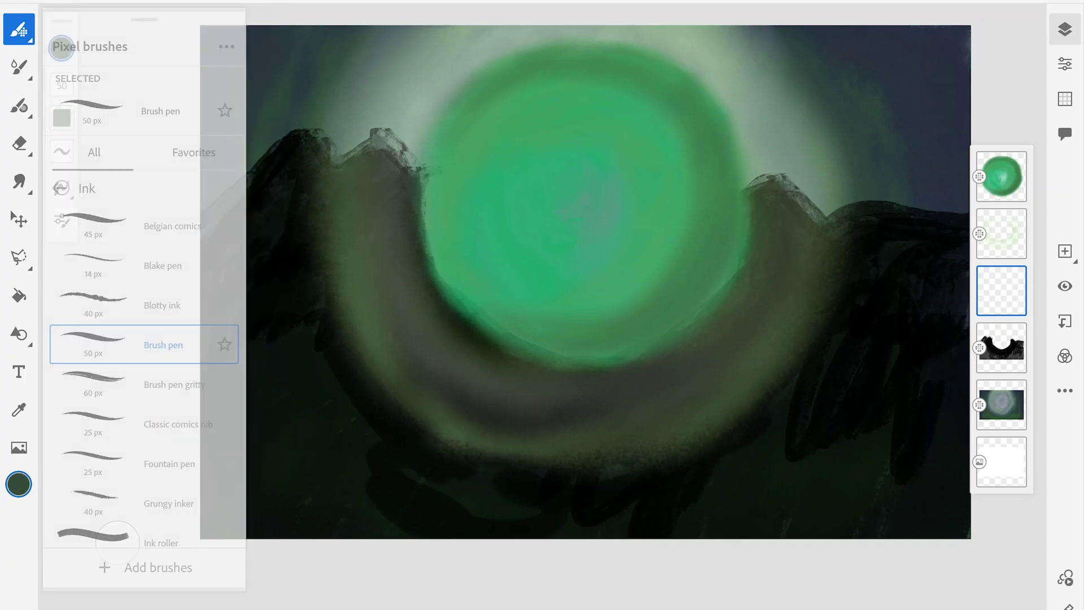
pyautogui.click(19, 30)
pyautogui.moveTo(519, 218); pyautogui.dragTo(505, 508)
pyautogui.hotkey('ctrl', 'z')
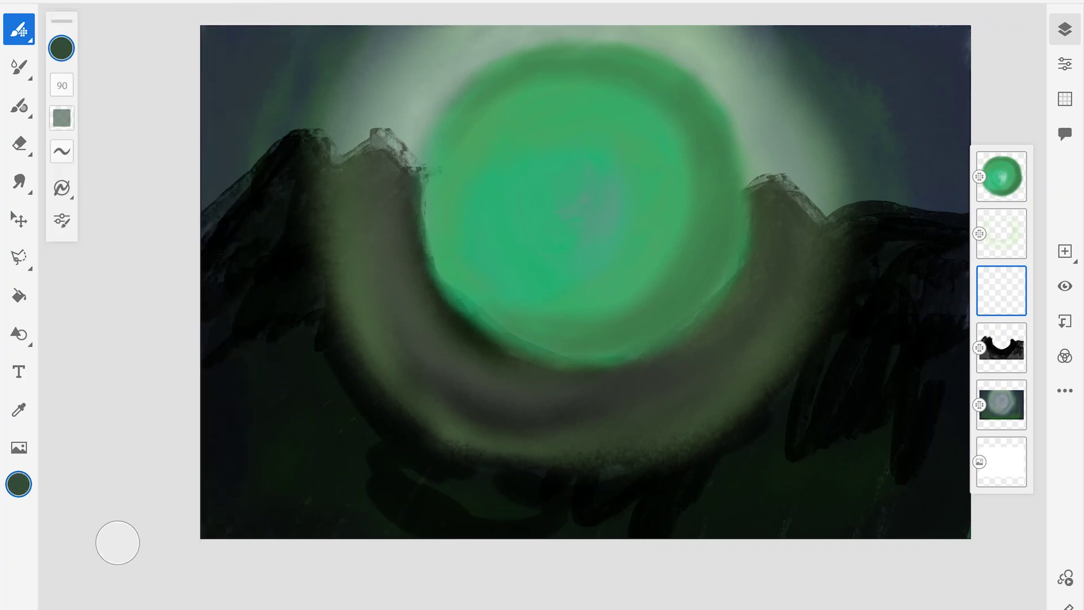
# Add a layer above the moon, try thin dark green vertical stems across the scene, and undo them.
pyautogui.hotkey('ctrl', 'shift', 'n')
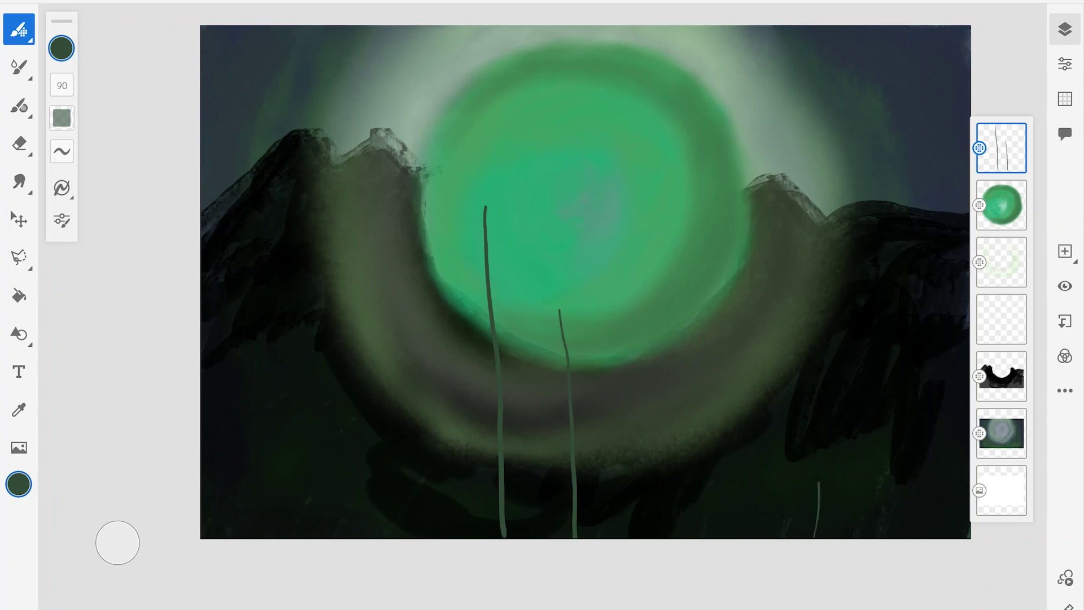
pyautogui.moveTo(818, 483); pyautogui.dragTo(817, 105)
pyautogui.moveTo(897, 538); pyautogui.dragTo(899, 269)
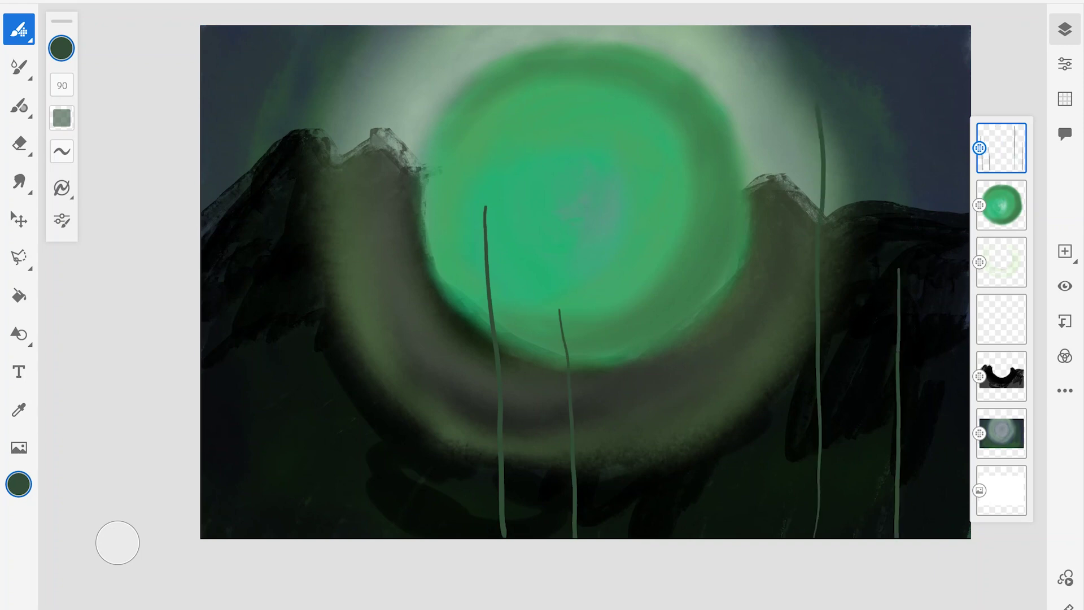
pyautogui.hotkey('ctrl', 'z')
pyautogui.hotkey('ctrl', 'z')
pyautogui.hotkey('ctrl', 'z')
pyautogui.hotkey('ctrl', 'z')
pyautogui.hotkey('ctrl', 'z')
# Draw thin dark green stems of varying height rising from the canvas's bottom edge in front of the moon and mountains.
pyautogui.moveTo(561, 536); pyautogui.dragTo(553, 319)
pyautogui.moveTo(619, 538); pyautogui.dragTo(619, 439)
pyautogui.hotkey('ctrl', 'z')
pyautogui.moveTo(684, 537)
pyautogui.mouseDown()
pyautogui.moveTo(686, 365)
pyautogui.moveTo(653, 376)
pyautogui.mouseUp()
pyautogui.hotkey('ctrl', 'z')
pyautogui.moveTo(755, 537); pyautogui.dragTo(762, 274)
pyautogui.moveTo(841, 537); pyautogui.dragTo(828, 273)
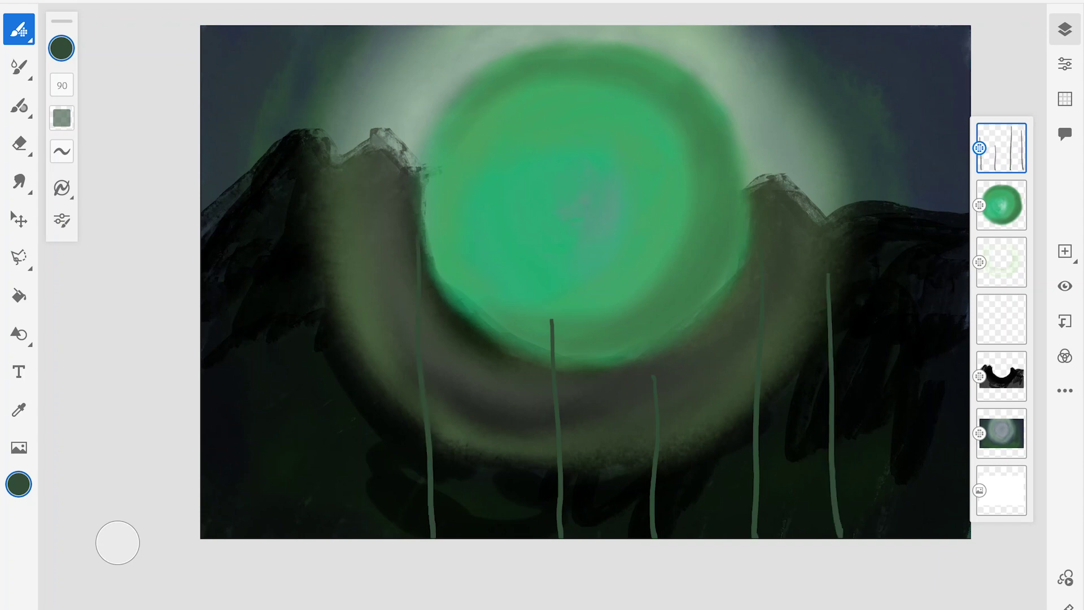
# Switch to an opaque brush at 79 px and paint dark green pine foliage and thicker trunks over the three leftmost stems.
pyautogui.click(19, 29)
pyautogui.click(18, 28)
pyautogui.moveTo(62, 85); pyautogui.dragTo(62, 82)
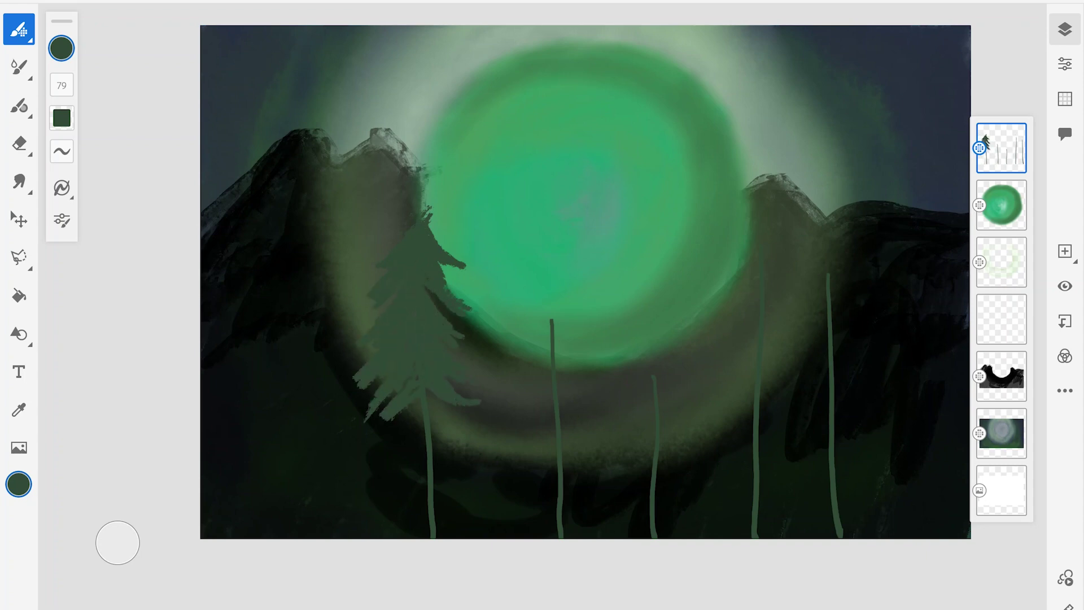
pyautogui.moveTo(426, 421); pyautogui.dragTo(381, 481)
pyautogui.moveTo(432, 434); pyautogui.dragTo(499, 462)
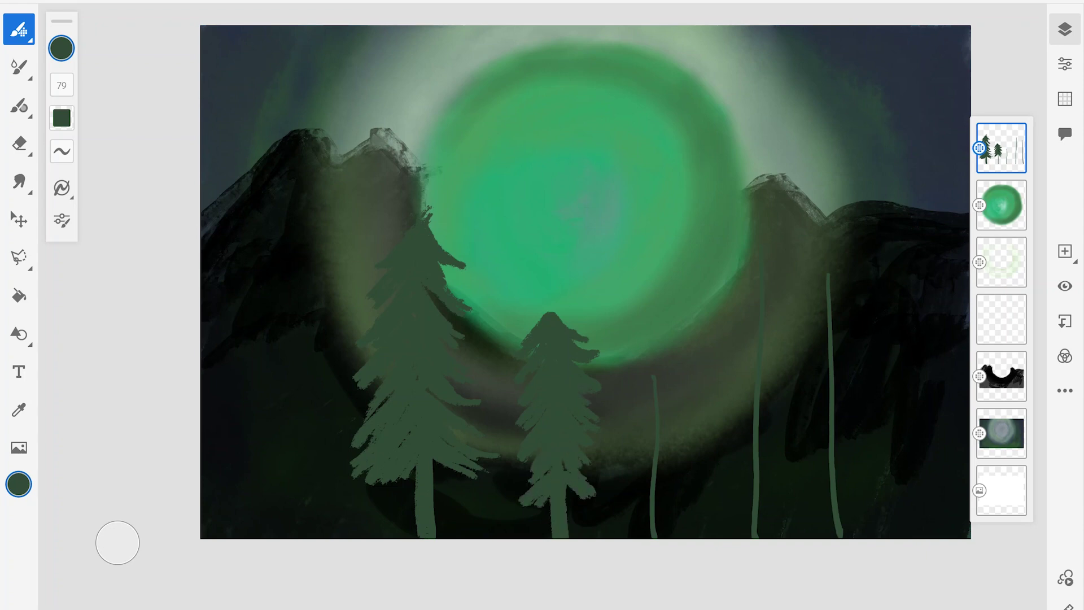
pyautogui.moveTo(636, 446)
pyautogui.mouseDown()
pyautogui.moveTo(682, 452)
pyautogui.moveTo(631, 483)
pyautogui.moveTo(683, 479)
pyautogui.moveTo(636, 508)
pyautogui.moveTo(681, 499)
pyautogui.moveTo(658, 533)
pyautogui.mouseUp()
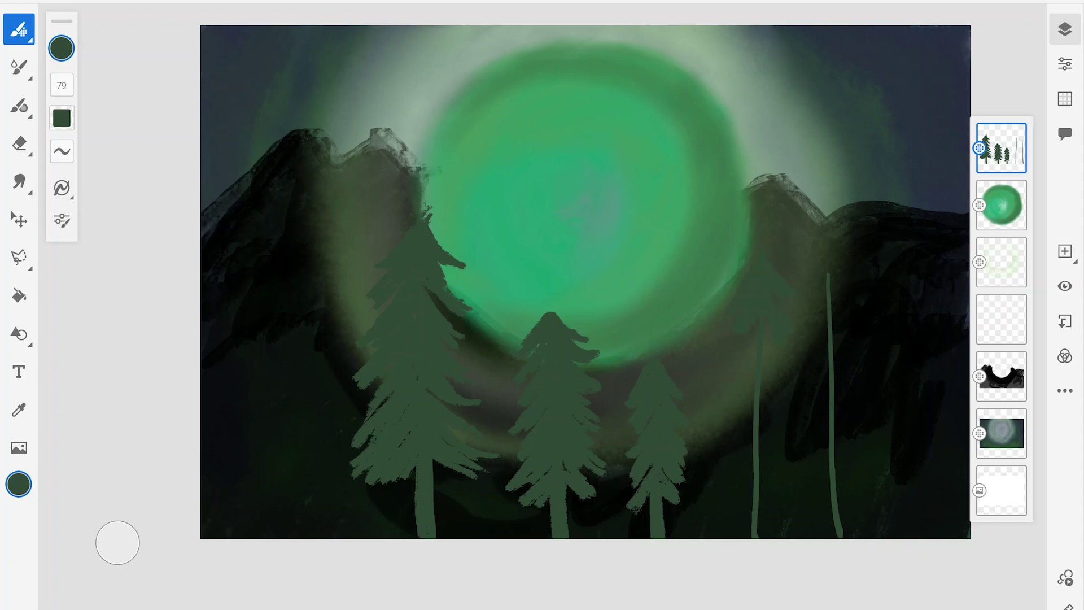
# Build up the fourth pine's drooping branches down its stem and thicken its trunk to the canvas's bottom edge.
pyautogui.moveTo(768, 362)
pyautogui.mouseDown()
pyautogui.moveTo(807, 399)
pyautogui.moveTo(725, 438)
pyautogui.mouseUp()
pyautogui.moveTo(763, 387); pyautogui.dragTo(799, 429)
pyautogui.moveTo(759, 415); pyautogui.dragTo(790, 477)
pyautogui.moveTo(754, 420); pyautogui.dragTo(729, 474)
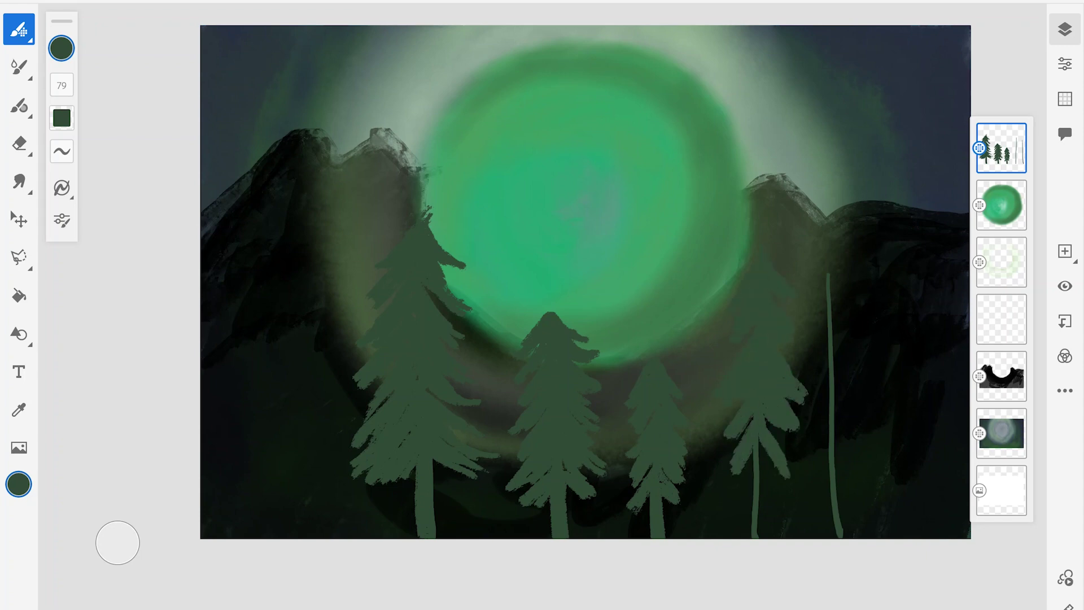
pyautogui.moveTo(759, 440); pyautogui.dragTo(785, 486)
pyautogui.moveTo(751, 451); pyautogui.dragTo(726, 483)
pyautogui.moveTo(746, 415)
pyautogui.mouseDown()
pyautogui.moveTo(713, 432)
pyautogui.moveTo(748, 536)
pyautogui.mouseUp()
pyautogui.moveTo(762, 466); pyautogui.dragTo(762, 536)
# Paint a full pine with drooping branches and a thick trunk over the rightmost stem.
pyautogui.moveTo(833, 240); pyautogui.dragTo(807, 291)
pyautogui.moveTo(833, 260)
pyautogui.mouseDown()
pyautogui.moveTo(853, 305)
pyautogui.moveTo(808, 330)
pyautogui.mouseUp()
pyautogui.moveTo(830, 299)
pyautogui.mouseDown()
pyautogui.moveTo(799, 353)
pyautogui.moveTo(864, 362)
pyautogui.mouseUp()
pyautogui.moveTo(833, 327); pyautogui.dragTo(872, 379)
pyautogui.moveTo(825, 353); pyautogui.dragTo(791, 384)
pyautogui.moveTo(835, 356)
pyautogui.mouseDown()
pyautogui.moveTo(861, 404)
pyautogui.moveTo(801, 407)
pyautogui.mouseUp()
pyautogui.moveTo(841, 361); pyautogui.dragTo(884, 409)
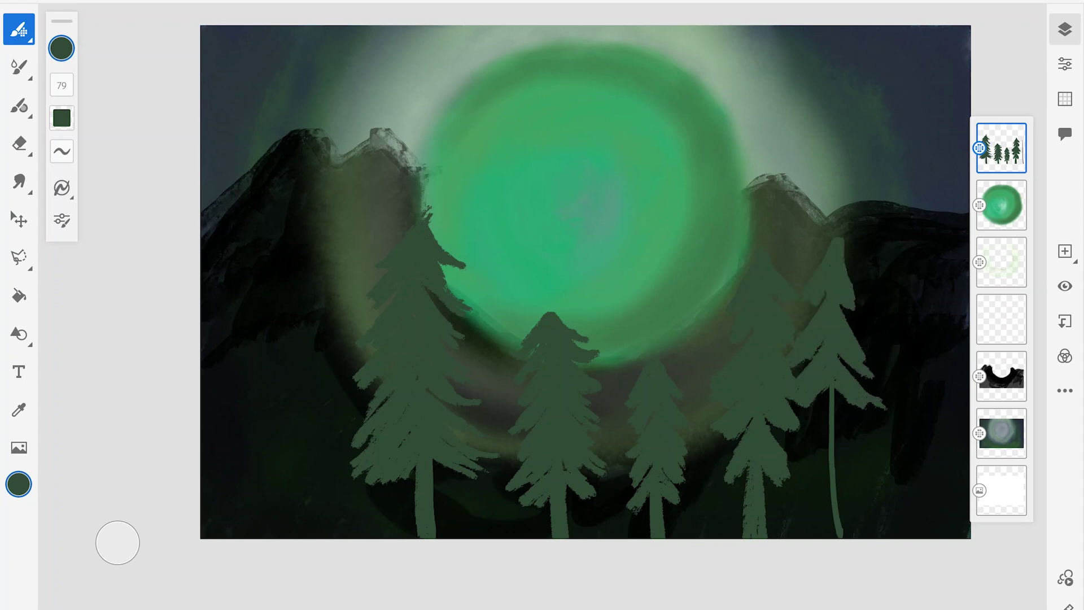
pyautogui.moveTo(827, 390); pyautogui.dragTo(797, 443)
pyautogui.moveTo(835, 398)
pyautogui.mouseDown()
pyautogui.moveTo(881, 446)
pyautogui.moveTo(796, 468)
pyautogui.mouseUp()
pyautogui.moveTo(836, 427); pyautogui.dragTo(879, 477)
pyautogui.moveTo(827, 449); pyautogui.dragTo(794, 478)
pyautogui.moveTo(832, 455); pyautogui.dragTo(833, 537)
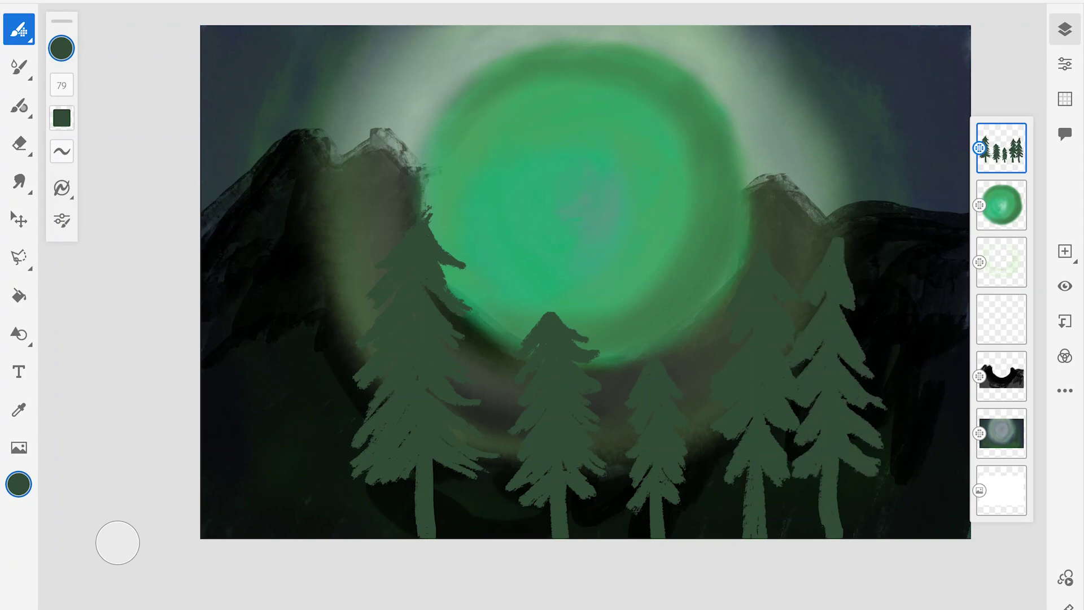
pyautogui.moveTo(904, 396); pyautogui.dragTo(912, 446)
pyautogui.hotkey('ctrl', 'z')
pyautogui.moveTo(912, 209); pyautogui.dragTo(906, 537)
pyautogui.hotkey('ctrl', 'z')
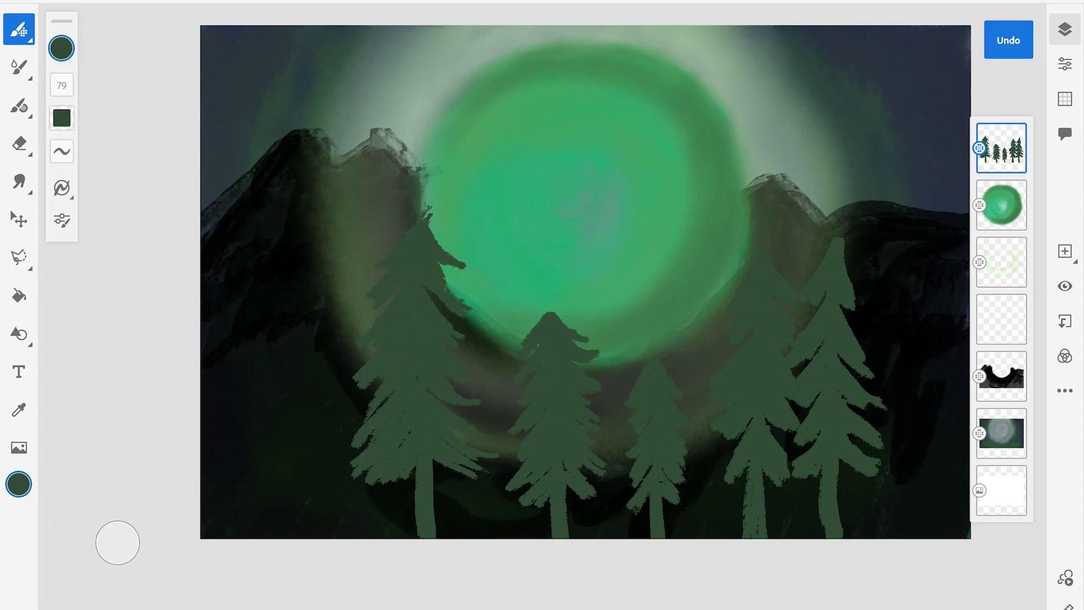
# Paint thin rough bare trunks between the pines and beyond the outermost ones.
pyautogui.moveTo(910, 305); pyautogui.dragTo(909, 537)
pyautogui.moveTo(484, 461); pyautogui.dragTo(486, 532)
pyautogui.moveTo(485, 397); pyautogui.dragTo(493, 535)
pyautogui.hotkey('ctrl', 'z')
pyautogui.moveTo(705, 435); pyautogui.dragTo(714, 538)
pyautogui.moveTo(364, 469); pyautogui.dragTo(364, 537)
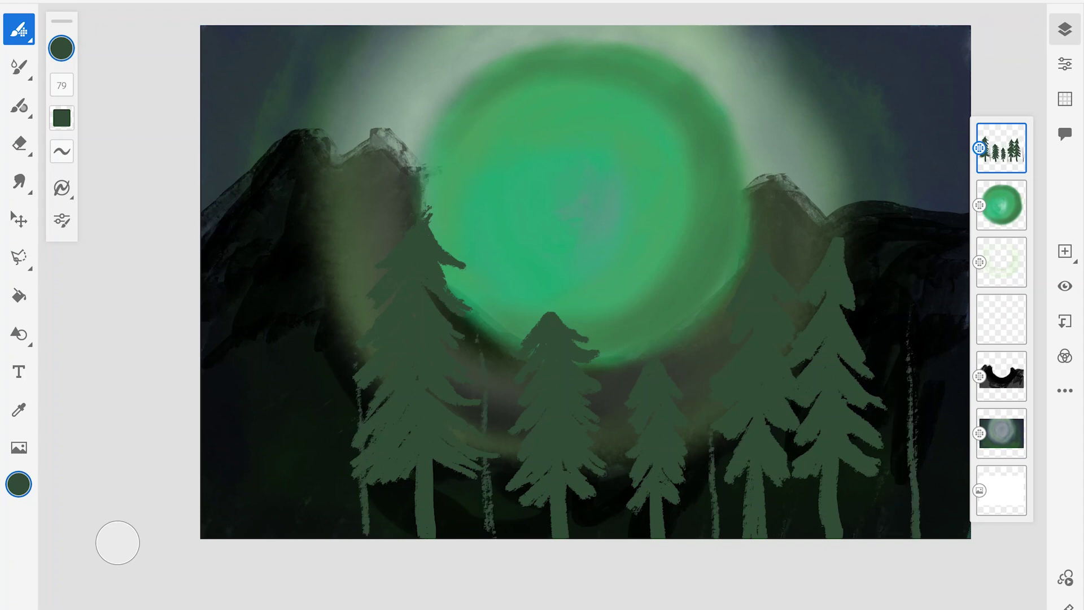
pyautogui.moveTo(357, 379); pyautogui.dragTo(357, 432)
# Paint two small dark green pines on the right mountain's slope.
pyautogui.moveTo(893, 201)
pyautogui.mouseDown()
pyautogui.moveTo(893, 271)
pyautogui.moveTo(881, 229)
pyautogui.mouseUp()
pyautogui.moveTo(897, 215)
pyautogui.mouseDown()
pyautogui.moveTo(912, 243)
pyautogui.moveTo(883, 257)
pyautogui.mouseUp()
pyautogui.moveTo(898, 237); pyautogui.dragTo(940, 351)
pyautogui.hotkey('ctrl', 'z')
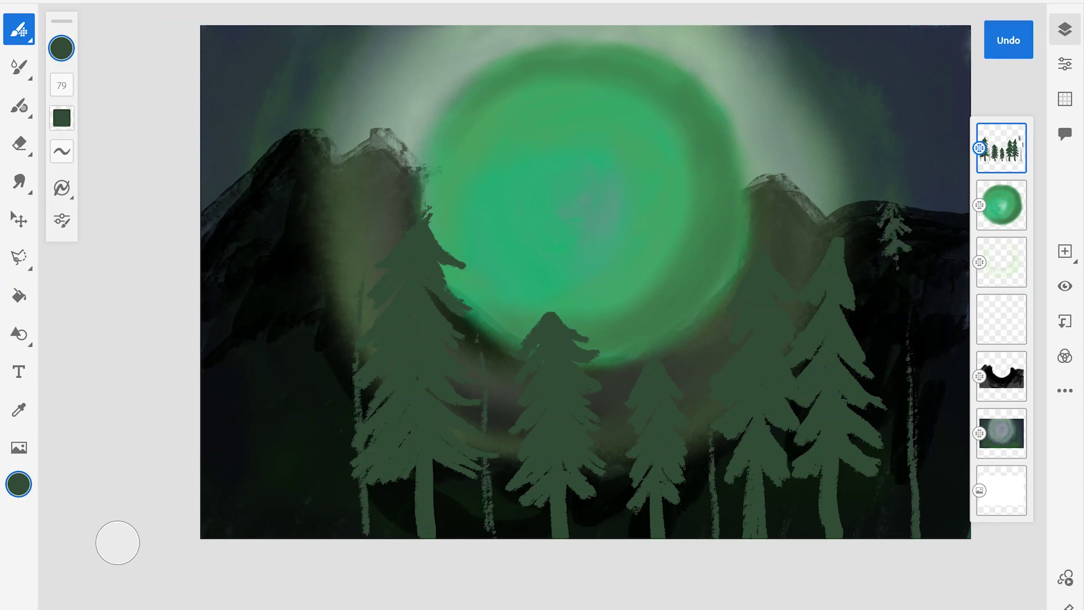
pyautogui.moveTo(940, 290); pyautogui.dragTo(940, 380)
pyautogui.moveTo(937, 276)
pyautogui.mouseDown()
pyautogui.moveTo(953, 316)
pyautogui.moveTo(930, 334)
pyautogui.moveTo(942, 344)
pyautogui.mouseUp()
pyautogui.moveTo(938, 334); pyautogui.dragTo(929, 351)
# Paint three small dark green pines at different heights on the left mountain's slope.
pyautogui.moveTo(251, 172)
pyautogui.mouseDown()
pyautogui.moveTo(248, 240)
pyautogui.moveTo(269, 186)
pyautogui.mouseUp()
pyautogui.moveTo(254, 191); pyautogui.dragTo(240, 210)
pyautogui.moveTo(248, 213); pyautogui.dragTo(239, 229)
pyautogui.moveTo(293, 282); pyautogui.dragTo(293, 334)
pyautogui.moveTo(294, 260)
pyautogui.mouseDown()
pyautogui.moveTo(310, 280)
pyautogui.moveTo(284, 294)
pyautogui.mouseUp()
pyautogui.moveTo(295, 292); pyautogui.dragTo(312, 314)
pyautogui.moveTo(291, 305); pyautogui.dragTo(244, 412)
pyautogui.moveTo(242, 277); pyautogui.dragTo(261, 314)
pyautogui.moveTo(238, 297)
pyautogui.mouseDown()
pyautogui.moveTo(222, 333)
pyautogui.moveTo(270, 363)
pyautogui.mouseUp()
pyautogui.moveTo(240, 325)
pyautogui.mouseDown()
pyautogui.moveTo(227, 363)
pyautogui.moveTo(258, 333)
pyautogui.mouseUp()
pyautogui.moveTo(247, 347); pyautogui.dragTo(263, 375)
pyautogui.moveTo(241, 355); pyautogui.dragTo(226, 384)
# Add a thin trunk on the left mountain and short side branches to the bare trunks around the pines.
pyautogui.moveTo(327, 236)
pyautogui.mouseDown()
pyautogui.moveTo(327, 348)
pyautogui.moveTo(322, 263)
pyautogui.mouseUp()
pyautogui.moveTo(331, 222); pyautogui.dragTo(331, 233)
pyautogui.moveTo(330, 355); pyautogui.dragTo(356, 373)
pyautogui.moveTo(337, 493); pyautogui.dragTo(361, 503)
pyautogui.moveTo(504, 355); pyautogui.dragTo(489, 370)
pyautogui.moveTo(482, 409); pyautogui.dragTo(463, 424)
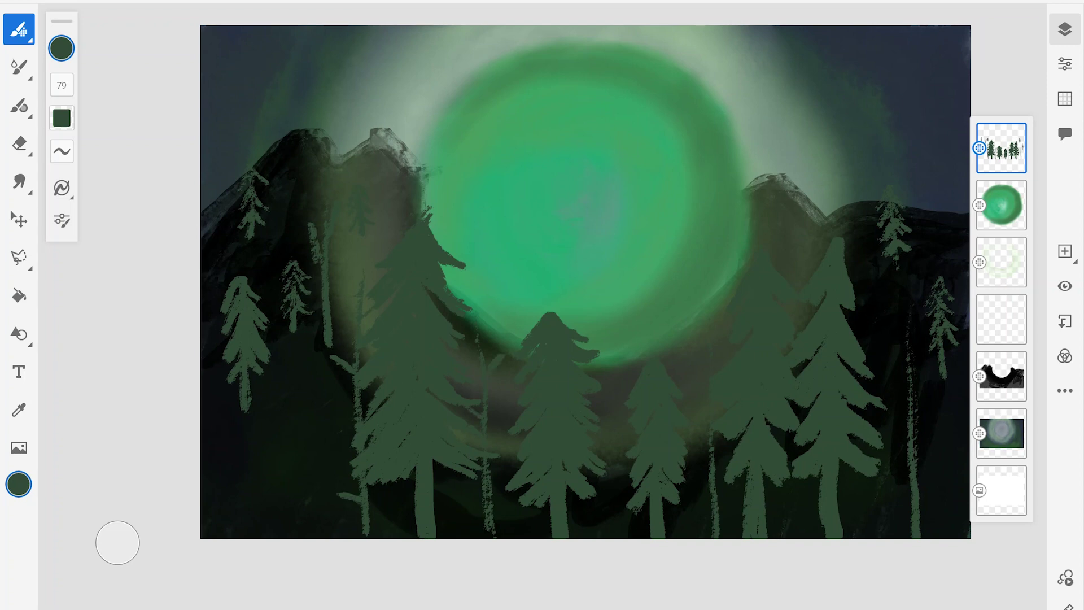
pyautogui.moveTo(709, 430); pyautogui.dragTo(709, 530)
pyautogui.moveTo(892, 348); pyautogui.dragTo(915, 368)
pyautogui.moveTo(908, 312); pyautogui.dragTo(908, 452)
pyautogui.moveTo(915, 413); pyautogui.dragTo(929, 381)
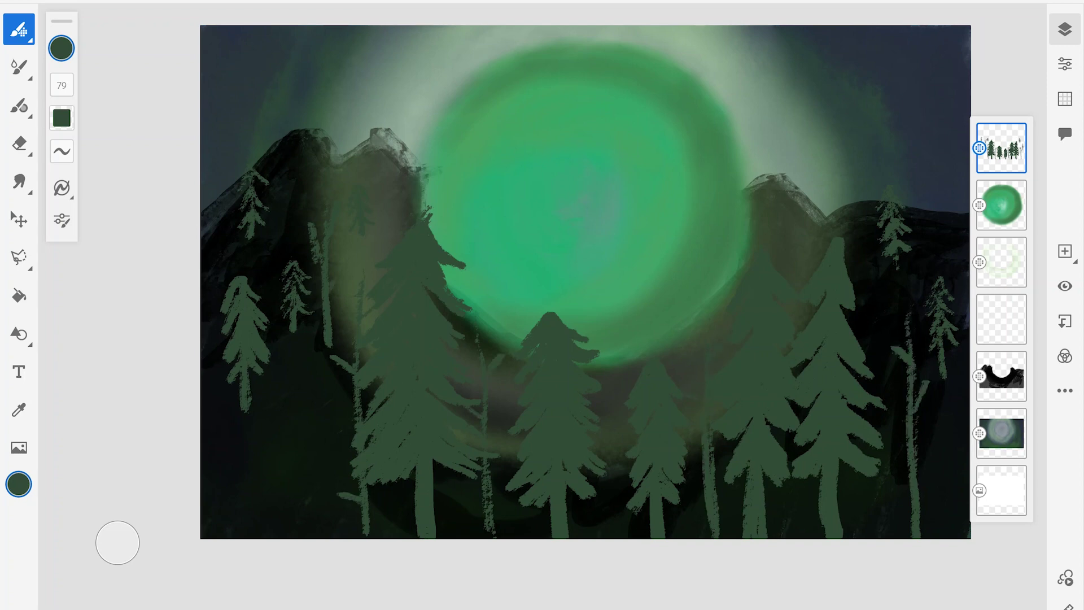
# Paint a thin branched tree on the right slope and a thicker bare, forked tree in the left foreground.
pyautogui.moveTo(924, 240); pyautogui.dragTo(925, 310)
pyautogui.moveTo(929, 260); pyautogui.dragTo(938, 240)
pyautogui.moveTo(929, 265); pyautogui.dragTo(910, 288)
pyautogui.moveTo(279, 349); pyautogui.dragTo(302, 522)
pyautogui.moveTo(282, 398); pyautogui.dragTo(263, 379)
pyautogui.moveTo(294, 432); pyautogui.dragTo(311, 537)
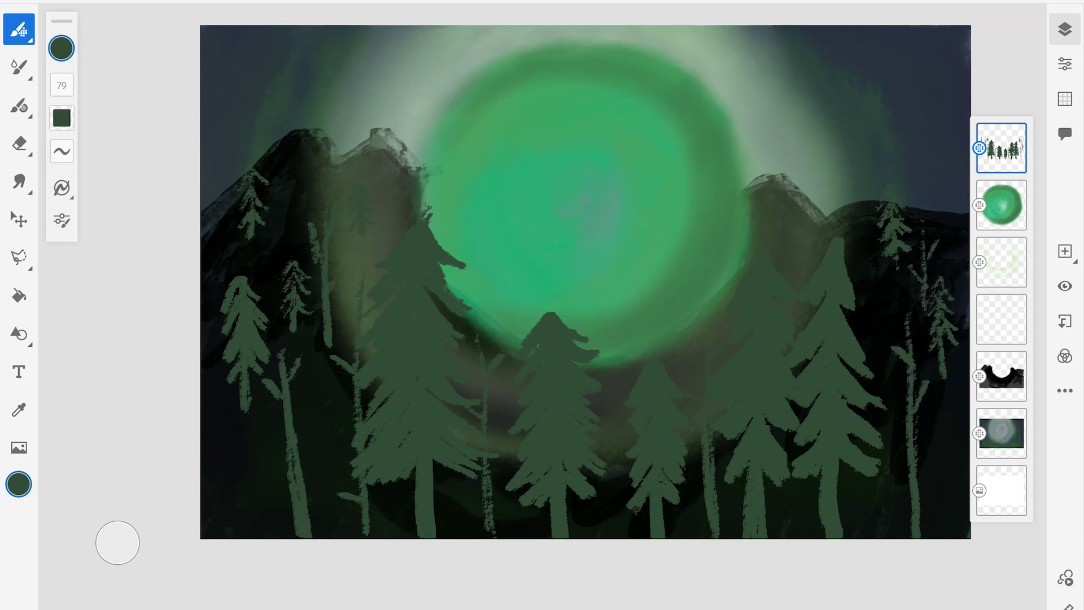
pyautogui.hotkey('ctrl', 'z')
pyautogui.moveTo(292, 391); pyautogui.dragTo(299, 537)
pyautogui.moveTo(293, 426); pyautogui.dragTo(285, 537)
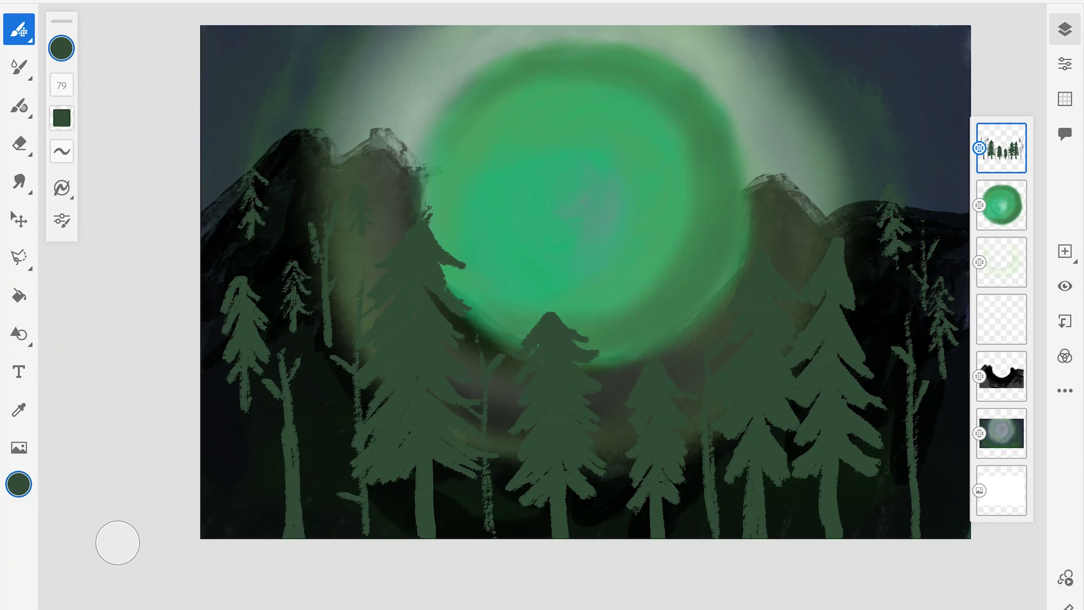
# Paint two small pines along the bottom edge, one beside the bare left tree and one between the middle pines.
pyautogui.moveTo(322, 450); pyautogui.dragTo(320, 537)
pyautogui.moveTo(325, 458)
pyautogui.mouseDown()
pyautogui.moveTo(343, 469)
pyautogui.moveTo(308, 504)
pyautogui.mouseUp()
pyautogui.moveTo(327, 483); pyautogui.dragTo(345, 513)
pyautogui.moveTo(613, 479)
pyautogui.mouseDown()
pyautogui.moveTo(610, 536)
pyautogui.moveTo(627, 503)
pyautogui.mouseUp()
pyautogui.moveTo(608, 503); pyautogui.dragTo(597, 524)
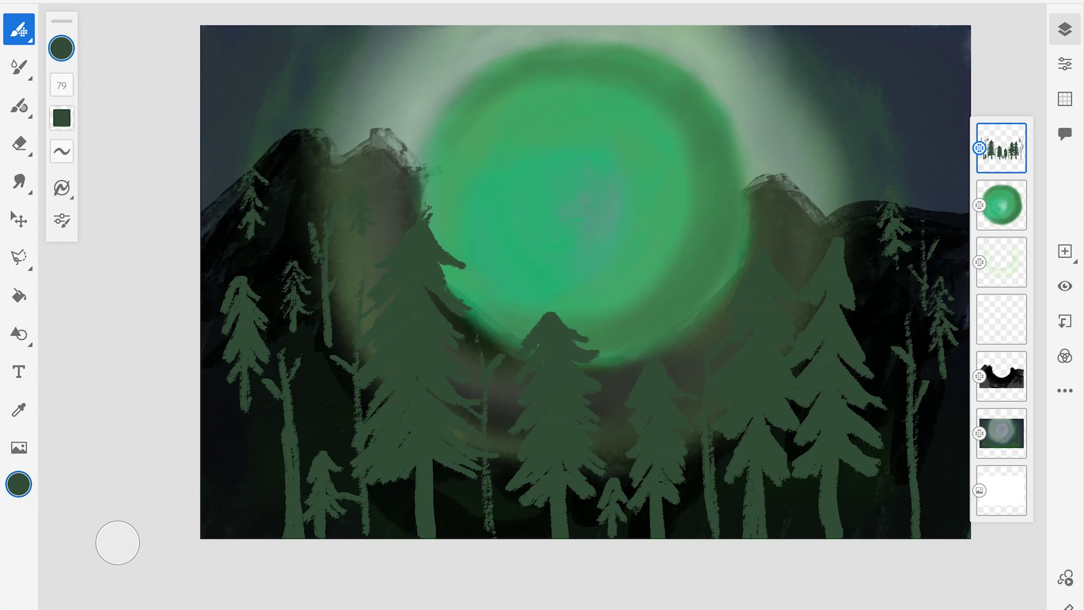
# Choose a darker green on the tree layer and shade the left sides of the tall left pine and the central pine.
pyautogui.moveTo(1002, 262)
pyautogui.mouseDown()
pyautogui.moveTo(1003, 136)
pyautogui.moveTo(1001, 262)
pyautogui.mouseUp()
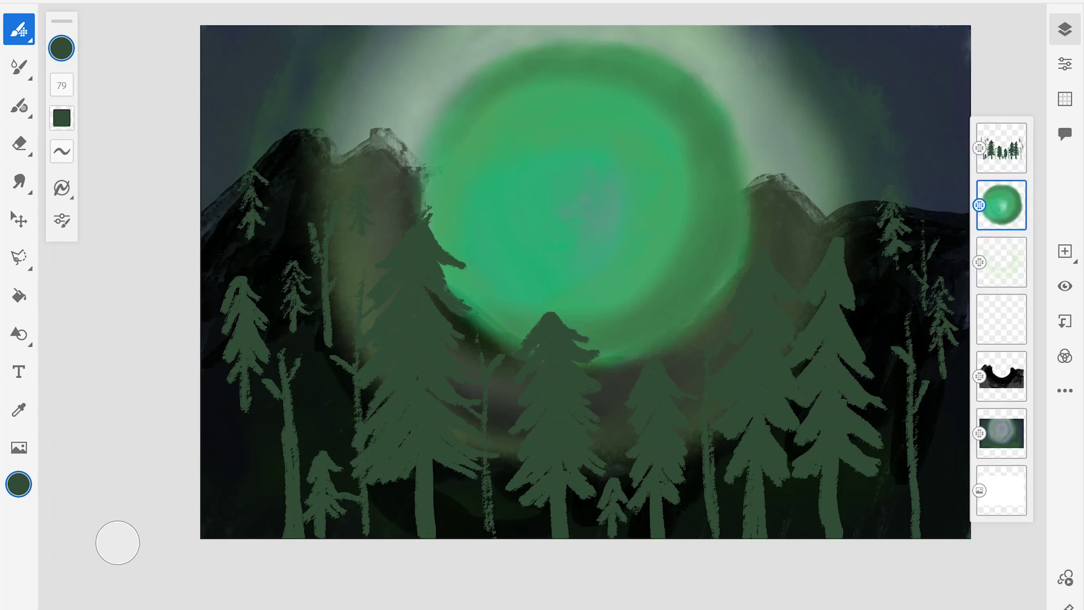
pyautogui.click(1001, 148)
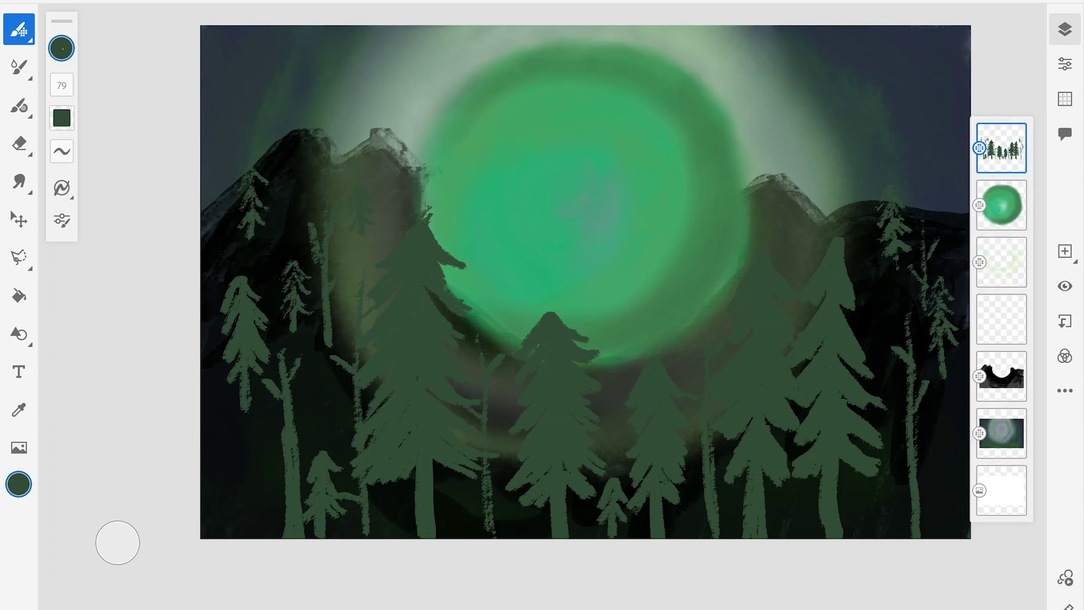
pyautogui.click(61, 48)
pyautogui.moveTo(145, 157); pyautogui.dragTo(109, 104)
pyautogui.click(61, 48)
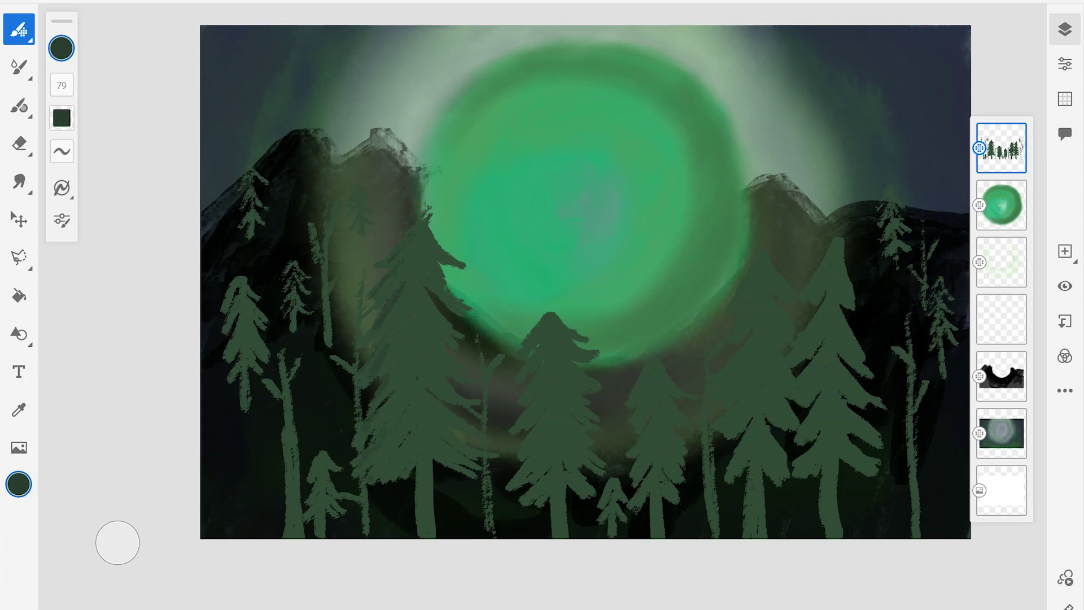
pyautogui.moveTo(398, 418); pyautogui.dragTo(382, 462)
pyautogui.moveTo(539, 353)
pyautogui.mouseDown()
pyautogui.moveTo(522, 376)
pyautogui.moveTo(514, 480)
pyautogui.moveTo(556, 531)
pyautogui.mouseUp()
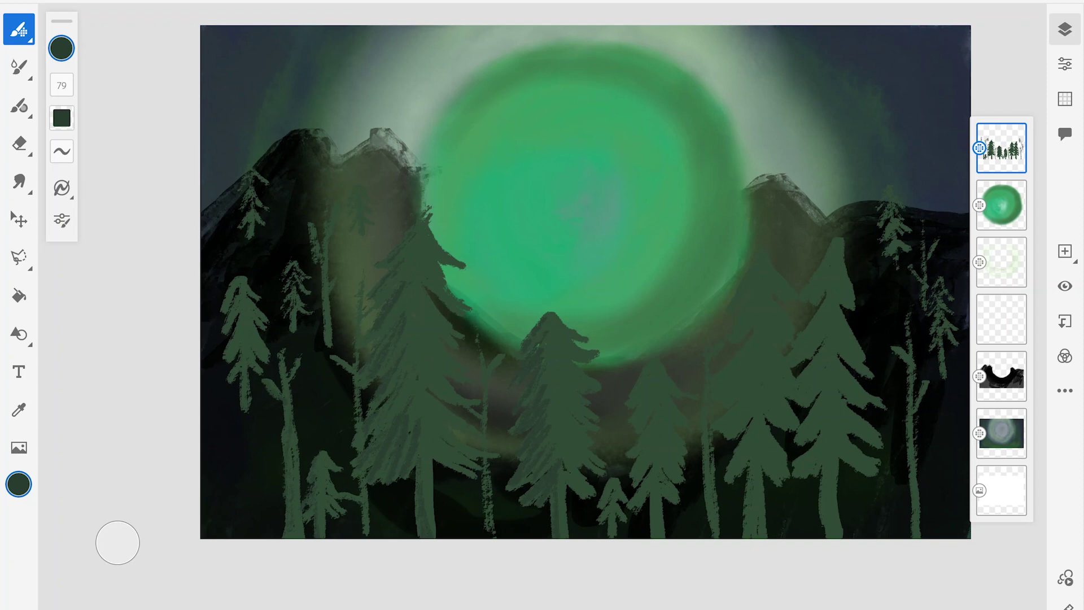
# Shade the left sides of the small left-slope pine and the third large pine, undoing unwanted strokes.
pyautogui.moveTo(225, 316); pyautogui.dragTo(232, 379)
pyautogui.hotkey('ctrl', 'z')
pyautogui.moveTo(638, 366); pyautogui.dragTo(640, 503)
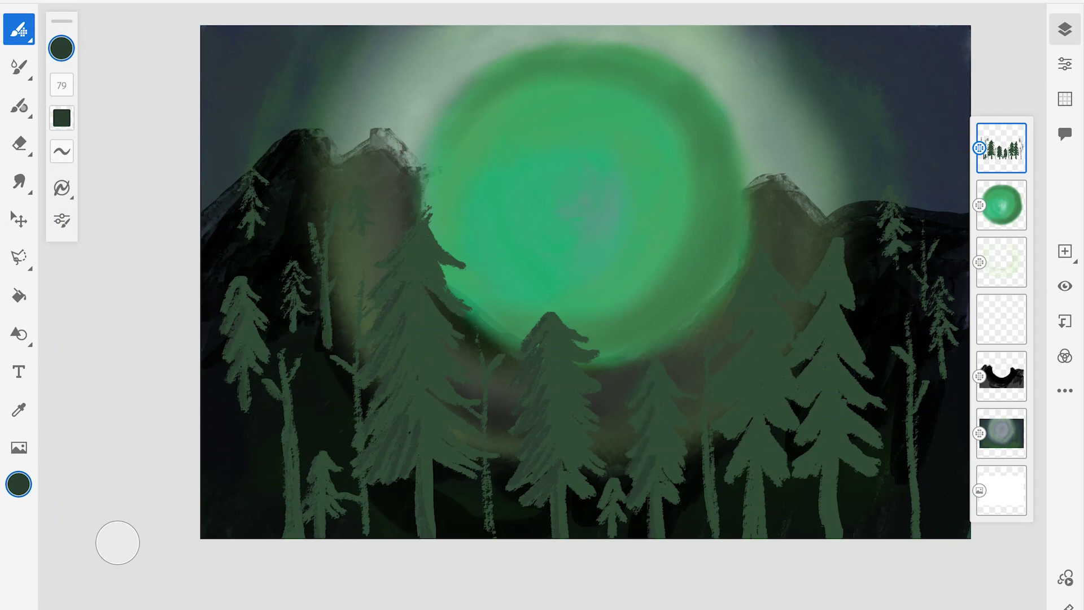
pyautogui.hotkey('ctrl', 'z')
pyautogui.hotkey('ctrl', 'z')
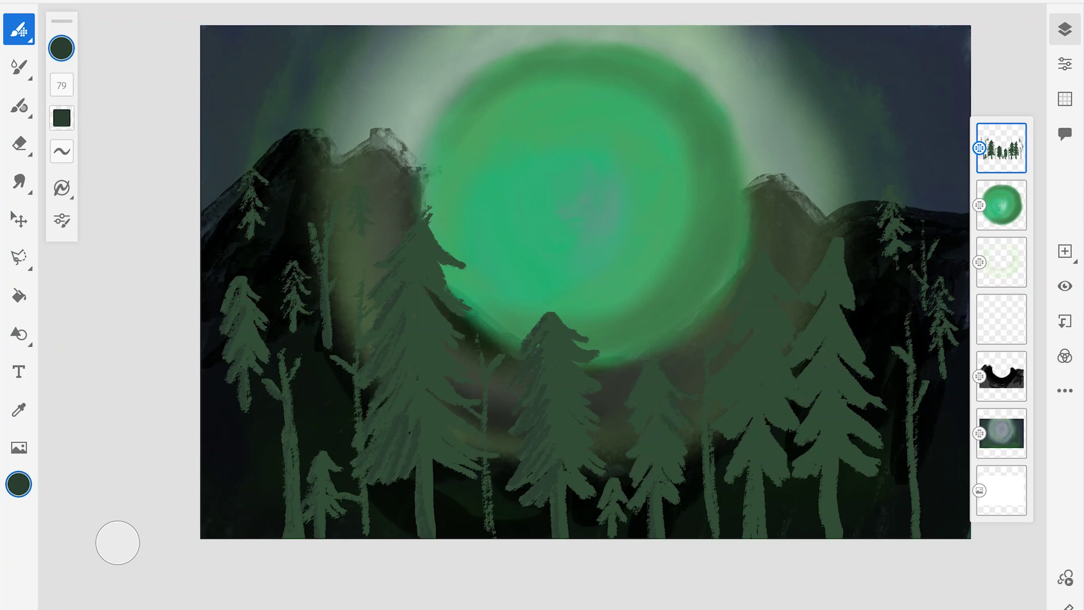
# Shade the right sides of the two tall right pines, the nearby bare trunks, and the small trees on the right slope.
pyautogui.moveTo(719, 537); pyautogui.dragTo(706, 386)
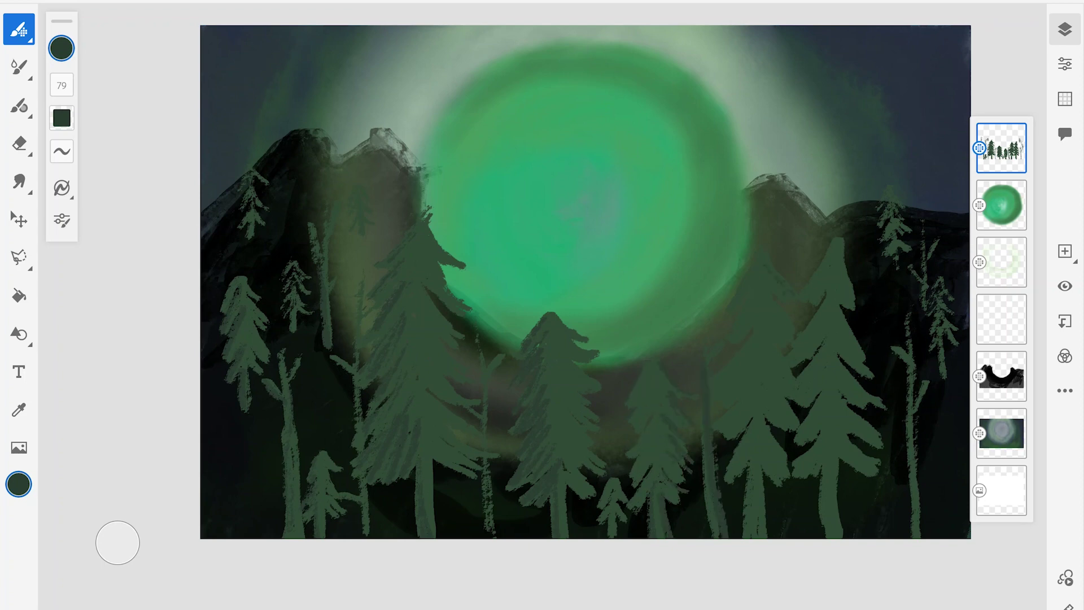
pyautogui.moveTo(773, 364)
pyautogui.mouseDown()
pyautogui.moveTo(795, 420)
pyautogui.moveTo(765, 474)
pyautogui.moveTo(762, 536)
pyautogui.mouseUp()
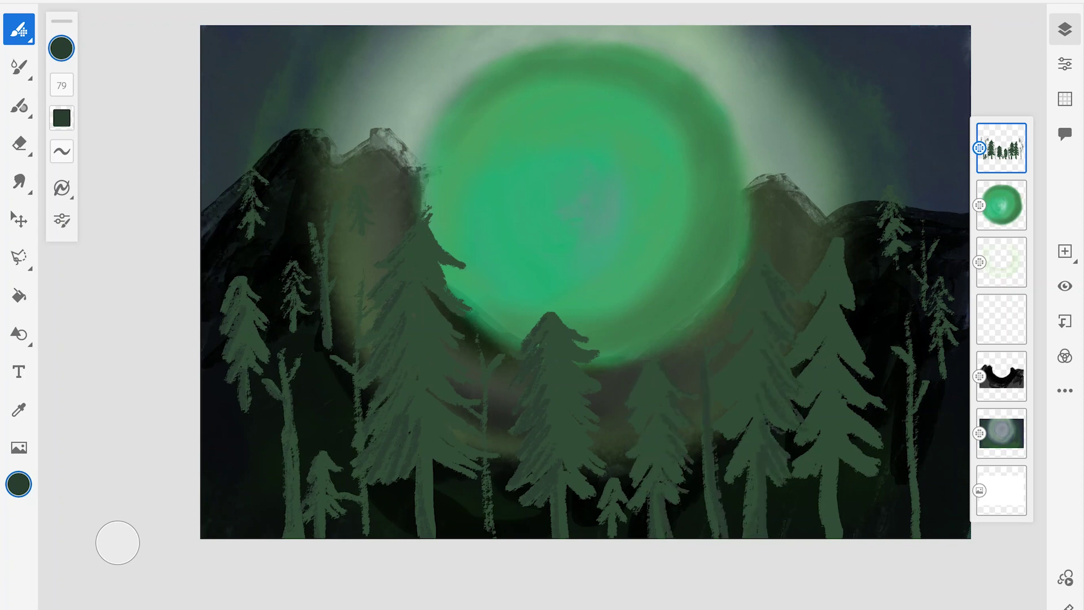
pyautogui.moveTo(842, 537)
pyautogui.mouseDown()
pyautogui.moveTo(841, 464)
pyautogui.moveTo(864, 446)
pyautogui.moveTo(853, 407)
pyautogui.moveTo(856, 305)
pyautogui.mouseUp()
pyautogui.moveTo(920, 537); pyautogui.dragTo(918, 417)
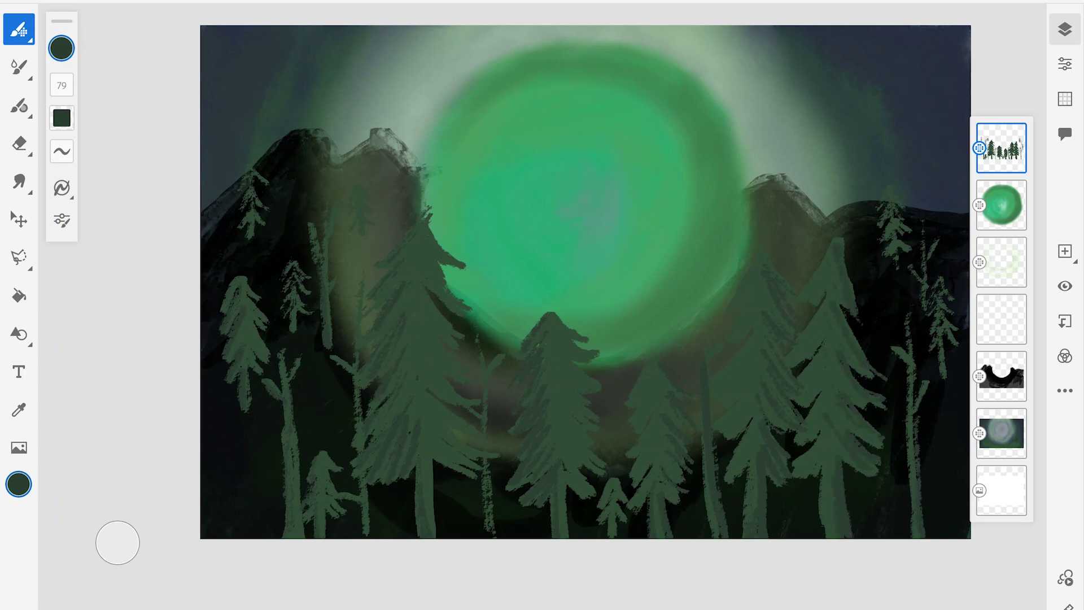
pyautogui.moveTo(948, 370); pyautogui.dragTo(946, 334)
pyautogui.moveTo(901, 203); pyautogui.dragTo(906, 244)
pyautogui.moveTo(954, 302); pyautogui.dragTo(948, 279)
pyautogui.moveTo(929, 240); pyautogui.dragTo(935, 283)
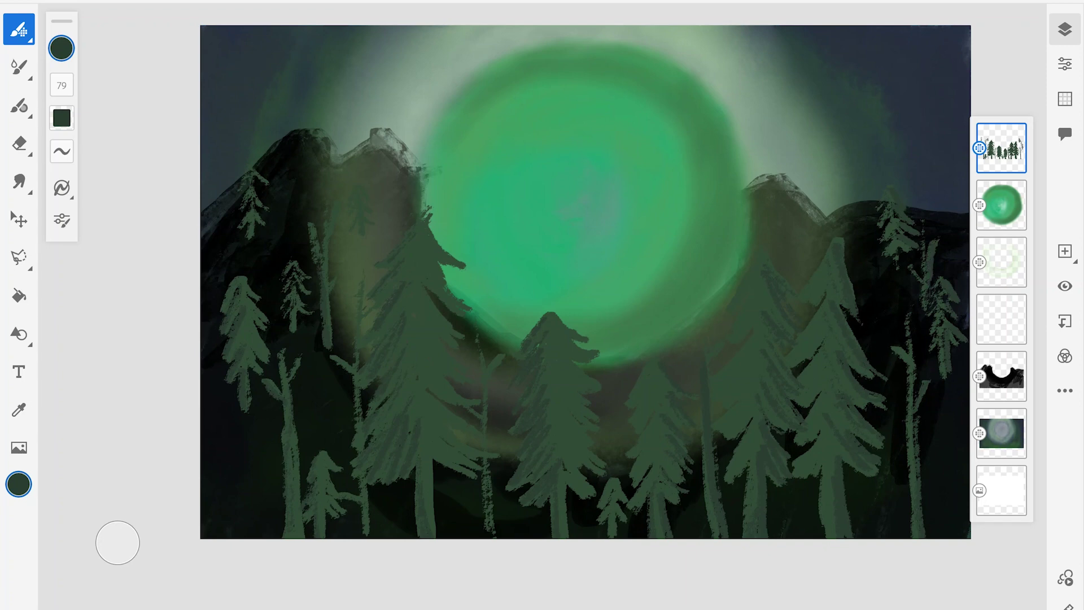
# Change the brush color to a pale mint green with reduced opacity.
pyautogui.click(61, 48)
pyautogui.click(145, 421)
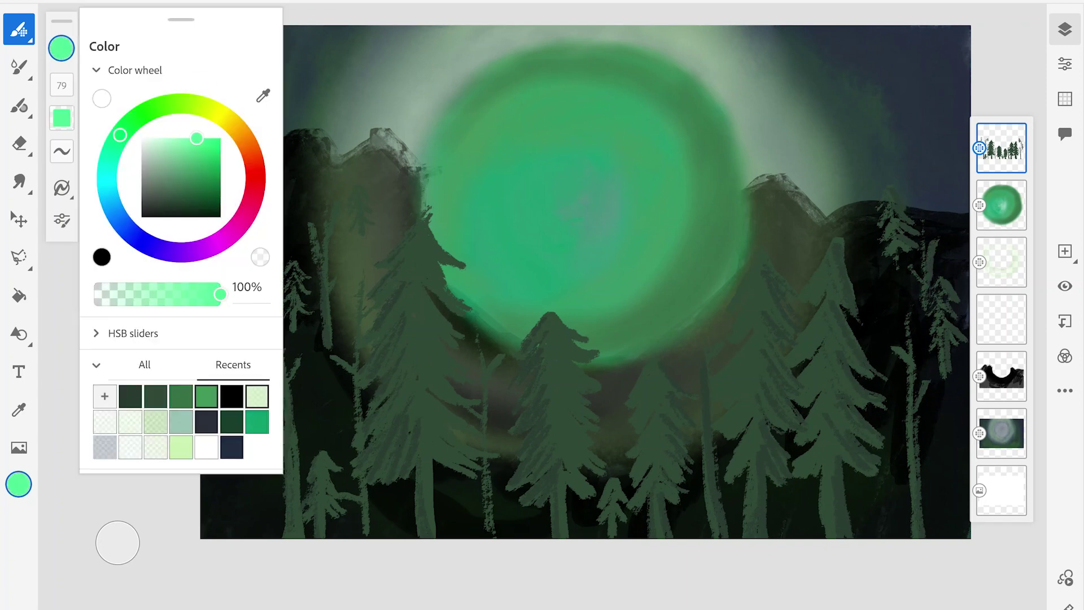
pyautogui.click(61, 48)
pyautogui.click(61, 48)
pyautogui.click(61, 48)
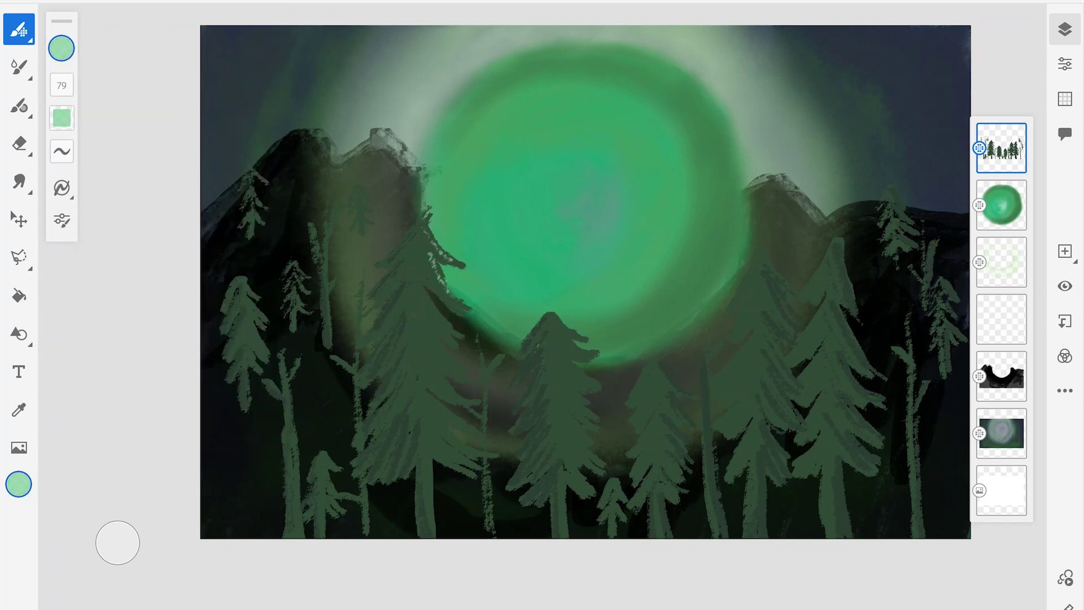
pyautogui.click(61, 48)
pyautogui.click(161, 294)
pyautogui.click(61, 48)
pyautogui.moveTo(434, 260)
pyautogui.mouseDown()
pyautogui.moveTo(429, 330)
pyautogui.moveTo(451, 389)
pyautogui.mouseUp()
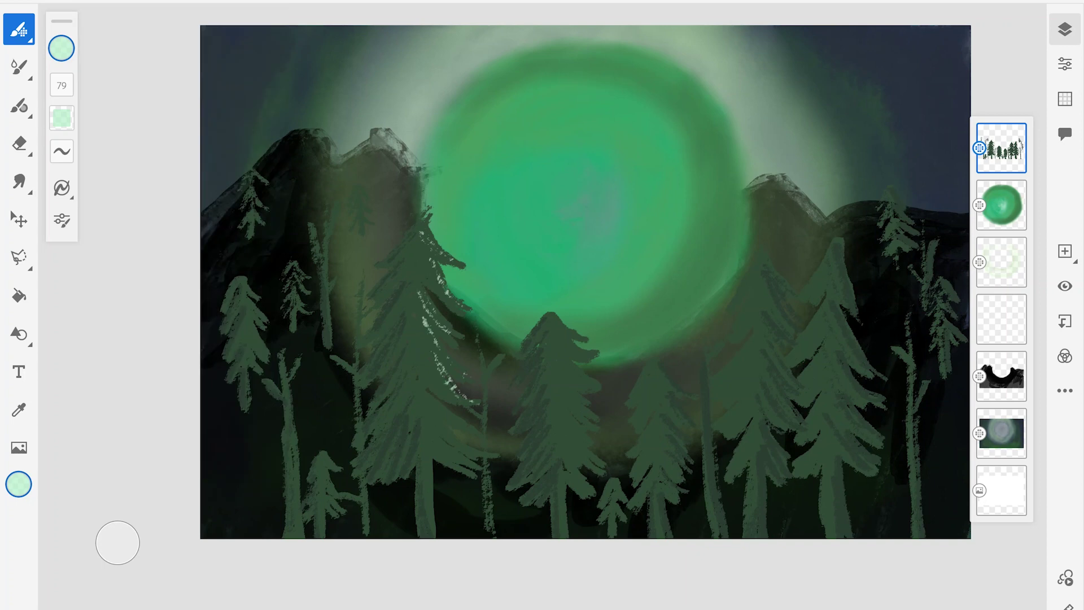
pyautogui.hotkey('ctrl', 'z')
pyautogui.hotkey('ctrl', 'z')
# Adjust the pale mint color's opacity and paint highlights along the moon-facing right edge of the tall left pine.
pyautogui.click(61, 48)
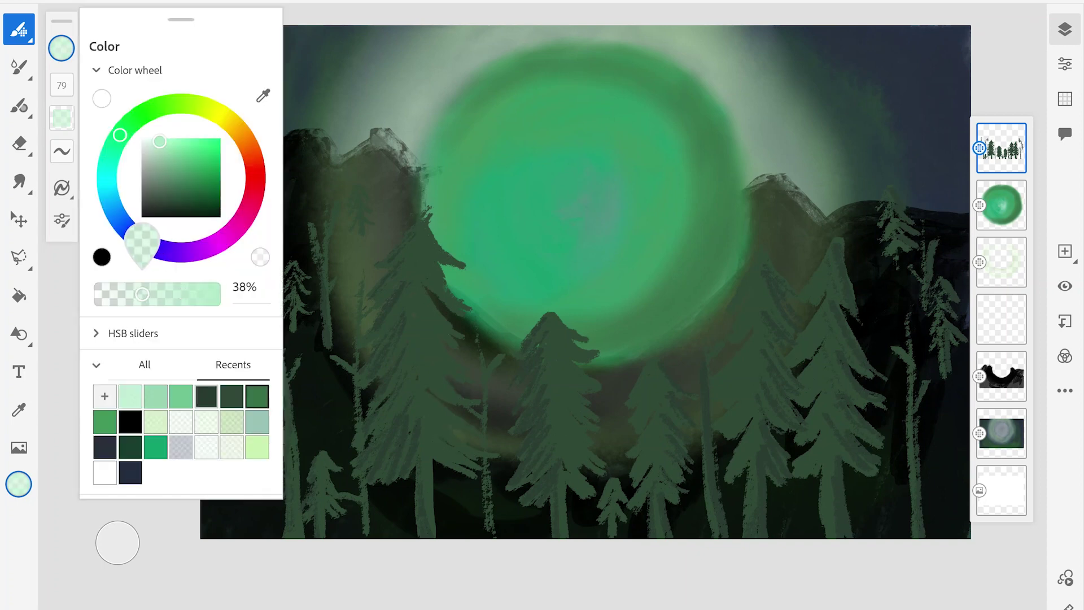
pyautogui.click(158, 293)
pyautogui.click(61, 48)
pyautogui.moveTo(441, 221); pyautogui.dragTo(432, 308)
pyautogui.moveTo(455, 418)
pyautogui.mouseDown()
pyautogui.moveTo(491, 446)
pyautogui.moveTo(423, 472)
pyautogui.mouseUp()
pyautogui.moveTo(432, 393); pyautogui.dragTo(435, 407)
# Paint pale mint highlights on the branches of the central pine, the small pine beside it, and the third large pine.
pyautogui.moveTo(551, 319)
pyautogui.mouseDown()
pyautogui.moveTo(582, 350)
pyautogui.moveTo(598, 494)
pyautogui.mouseUp()
pyautogui.moveTo(607, 486); pyautogui.dragTo(630, 528)
pyautogui.moveTo(656, 377)
pyautogui.mouseDown()
pyautogui.moveTo(630, 409)
pyautogui.moveTo(638, 495)
pyautogui.mouseUp()
# Highlight the left edges of the two tall right pines and the right side of the largest left-slope pine.
pyautogui.moveTo(754, 266); pyautogui.dragTo(731, 339)
pyautogui.moveTo(754, 333); pyautogui.dragTo(717, 379)
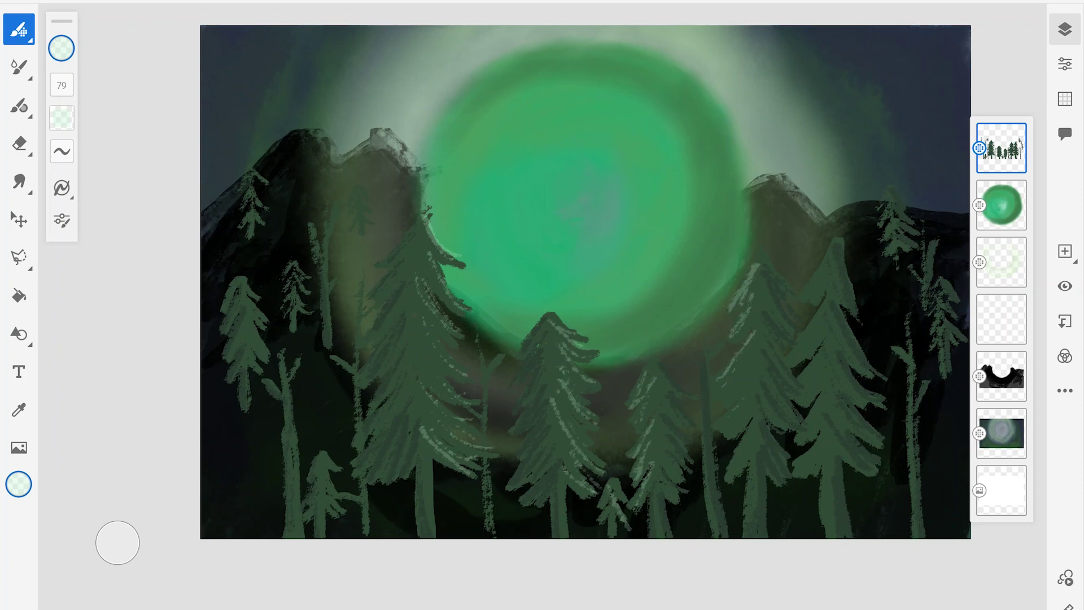
pyautogui.moveTo(756, 416); pyautogui.dragTo(731, 457)
pyautogui.moveTo(833, 260)
pyautogui.mouseDown()
pyautogui.moveTo(802, 299)
pyautogui.moveTo(796, 387)
pyautogui.mouseUp()
pyautogui.moveTo(827, 381); pyautogui.dragTo(797, 468)
pyautogui.moveTo(248, 317); pyautogui.dragTo(264, 350)
pyautogui.moveTo(253, 284); pyautogui.dragTo(244, 309)
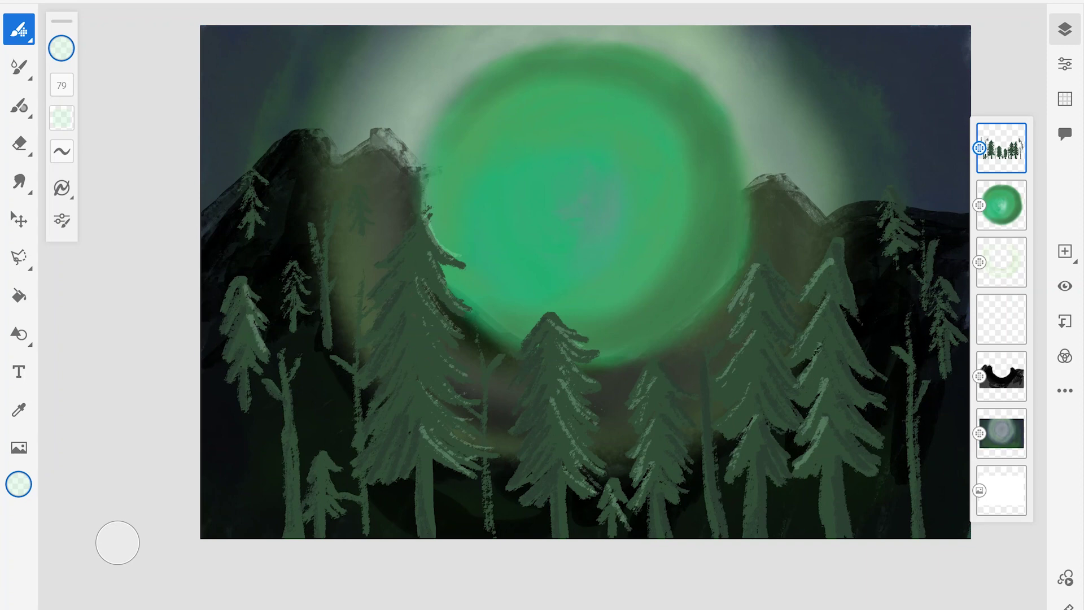
# Add pale mint highlights down the trunks from the bare left tree across to the third large pine.
pyautogui.moveTo(291, 378); pyautogui.dragTo(289, 433)
pyautogui.moveTo(332, 476); pyautogui.dragTo(320, 534)
pyautogui.moveTo(366, 464); pyautogui.dragTo(361, 486)
pyautogui.moveTo(432, 443); pyautogui.dragTo(427, 514)
pyautogui.moveTo(490, 438); pyautogui.dragTo(487, 532)
pyautogui.moveTo(562, 486); pyautogui.dragTo(561, 536)
pyautogui.moveTo(661, 496); pyautogui.dragTo(659, 536)
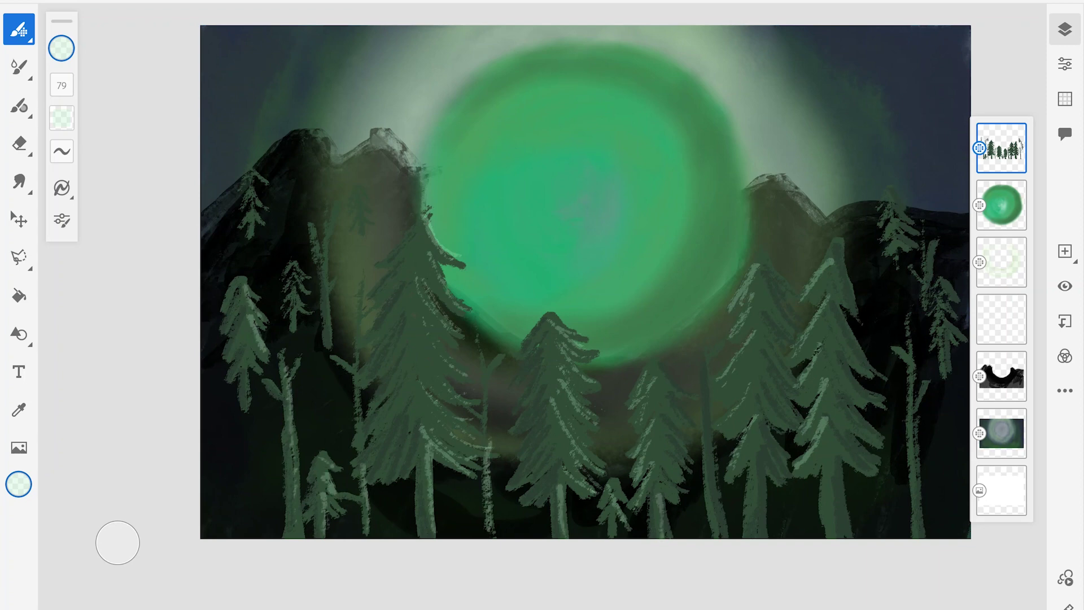
# Highlight the left edges of the trunks on the scene's right half, including the bare tree's branches.
pyautogui.moveTo(749, 476); pyautogui.dragTo(745, 538)
pyautogui.moveTo(709, 417); pyautogui.dragTo(700, 534)
pyautogui.moveTo(826, 465); pyautogui.dragTo(817, 538)
pyautogui.moveTo(904, 401); pyautogui.dragTo(907, 522)
pyautogui.moveTo(892, 349)
pyautogui.mouseDown()
pyautogui.moveTo(887, 358)
pyautogui.moveTo(935, 363)
pyautogui.mouseUp()
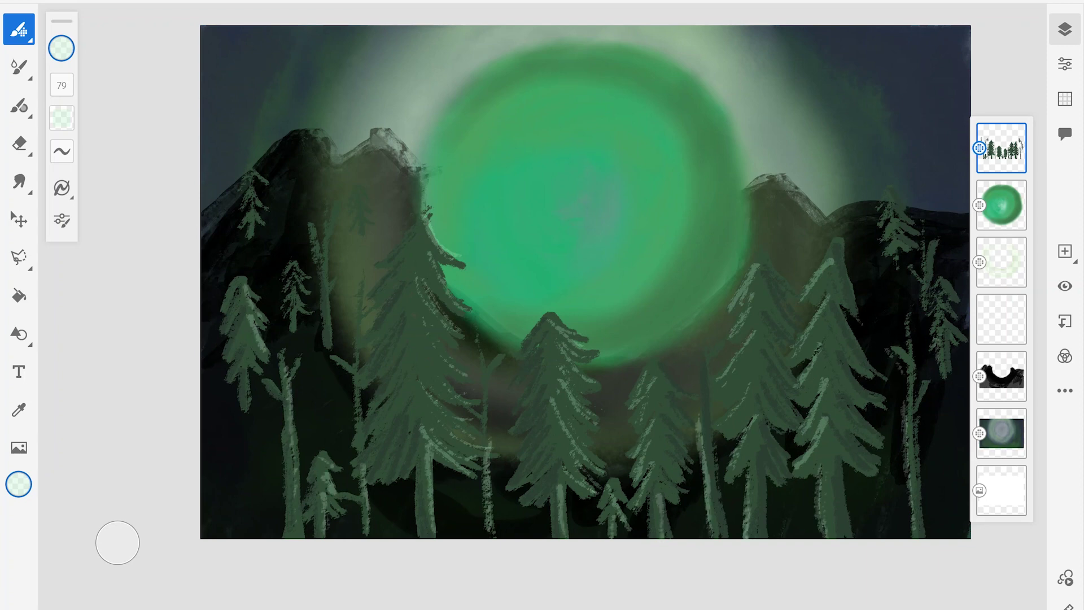
# On the moon layer, paint a curved pale mint highlight along the moon's upper left and small patches across its surface.
pyautogui.click(1001, 204)
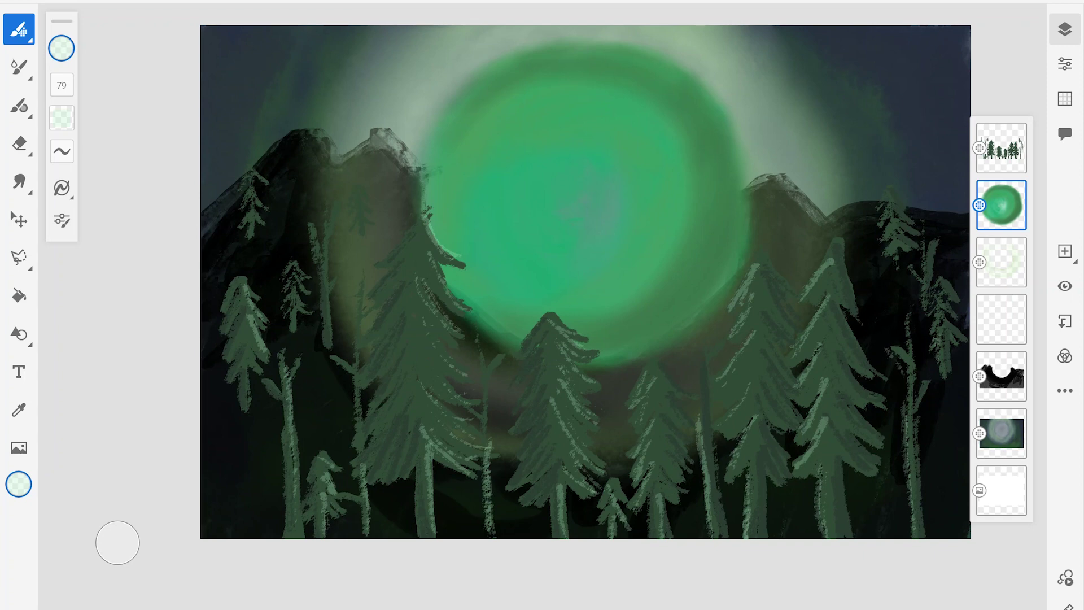
pyautogui.moveTo(487, 113); pyautogui.dragTo(462, 175)
pyautogui.moveTo(536, 99); pyautogui.dragTo(459, 200)
pyautogui.moveTo(641, 285); pyautogui.dragTo(607, 321)
pyautogui.click(510, 261)
pyautogui.moveTo(528, 254); pyautogui.dragTo(505, 278)
pyautogui.moveTo(484, 167); pyautogui.dragTo(471, 196)
pyautogui.moveTo(531, 105)
pyautogui.mouseDown()
pyautogui.moveTo(458, 186)
pyautogui.moveTo(477, 176)
pyautogui.mouseUp()
pyautogui.moveTo(570, 99); pyautogui.dragTo(532, 138)
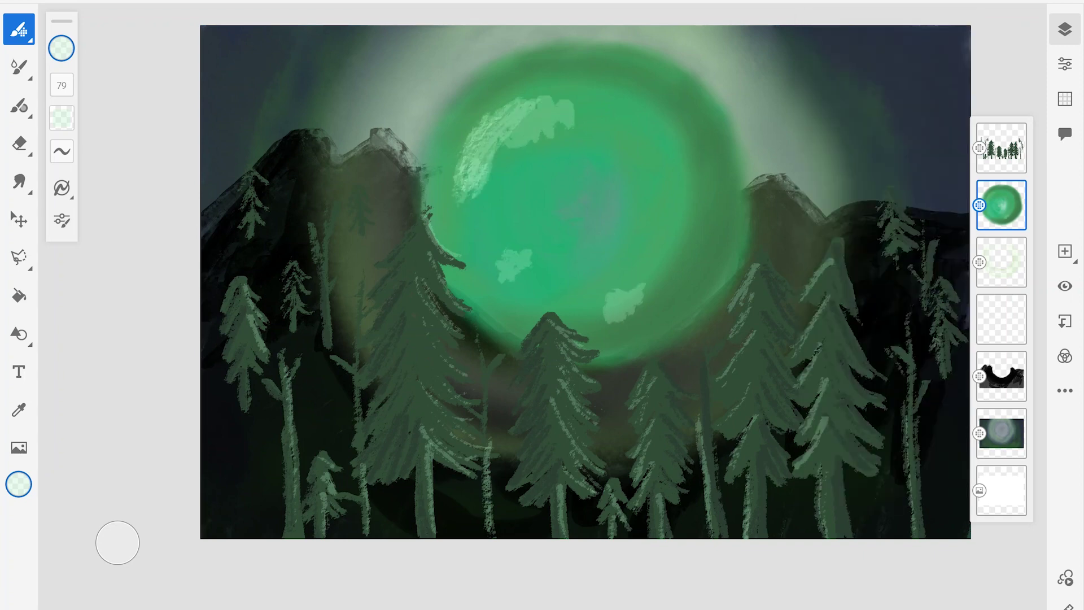
pyautogui.moveTo(476, 187); pyautogui.dragTo(463, 218)
pyautogui.moveTo(692, 180)
pyautogui.mouseDown()
pyautogui.moveTo(672, 213)
pyautogui.moveTo(635, 225)
pyautogui.mouseUp()
# Smudge the pale mint highlights on the moon's upper-left curve and surface patches into soft glows.
pyautogui.click(18, 181)
pyautogui.moveTo(536, 105); pyautogui.dragTo(469, 186)
pyautogui.moveTo(639, 291); pyautogui.dragTo(607, 322)
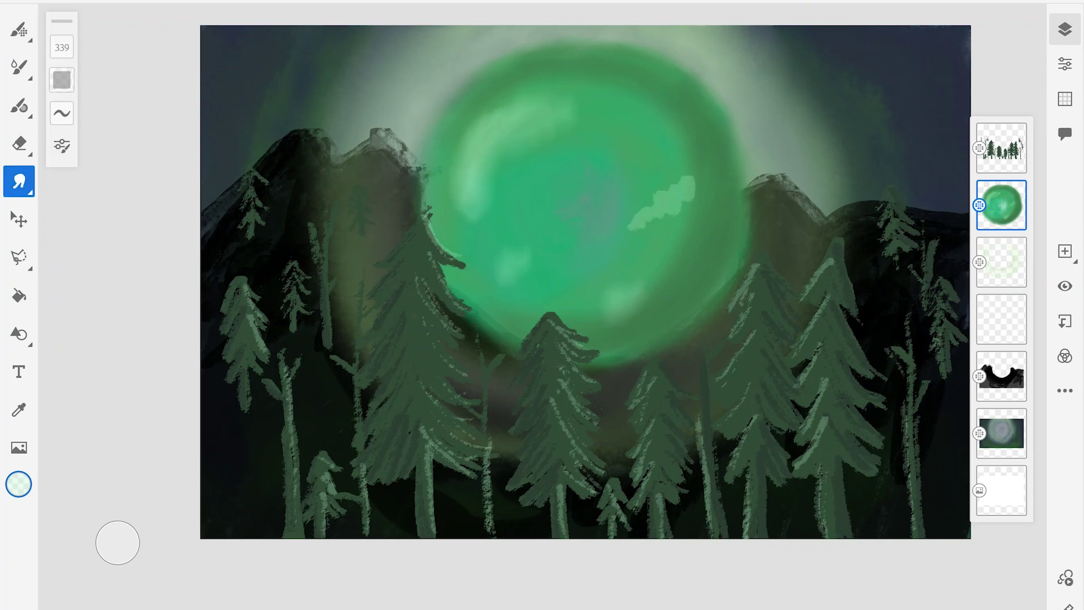
pyautogui.moveTo(692, 178); pyautogui.dragTo(675, 204)
pyautogui.moveTo(655, 197); pyautogui.dragTo(630, 229)
# Paint faint crater marks across the moon's surface in a translucent muted grey-green.
pyautogui.click(18, 29)
pyautogui.click(61, 48)
pyautogui.moveTo(130, 286); pyautogui.dragTo(221, 285)
pyautogui.click(61, 48)
pyautogui.moveTo(551, 120); pyautogui.dragTo(535, 134)
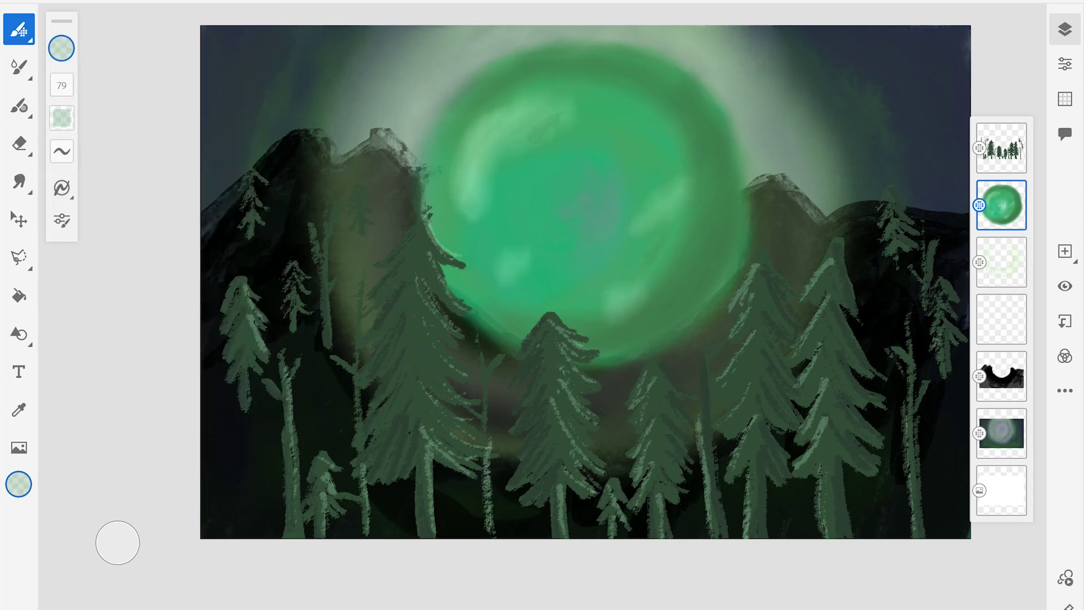
pyautogui.moveTo(511, 271); pyautogui.dragTo(504, 282)
pyautogui.click(61, 48)
pyautogui.click(61, 48)
pyautogui.moveTo(690, 289); pyautogui.dragTo(678, 311)
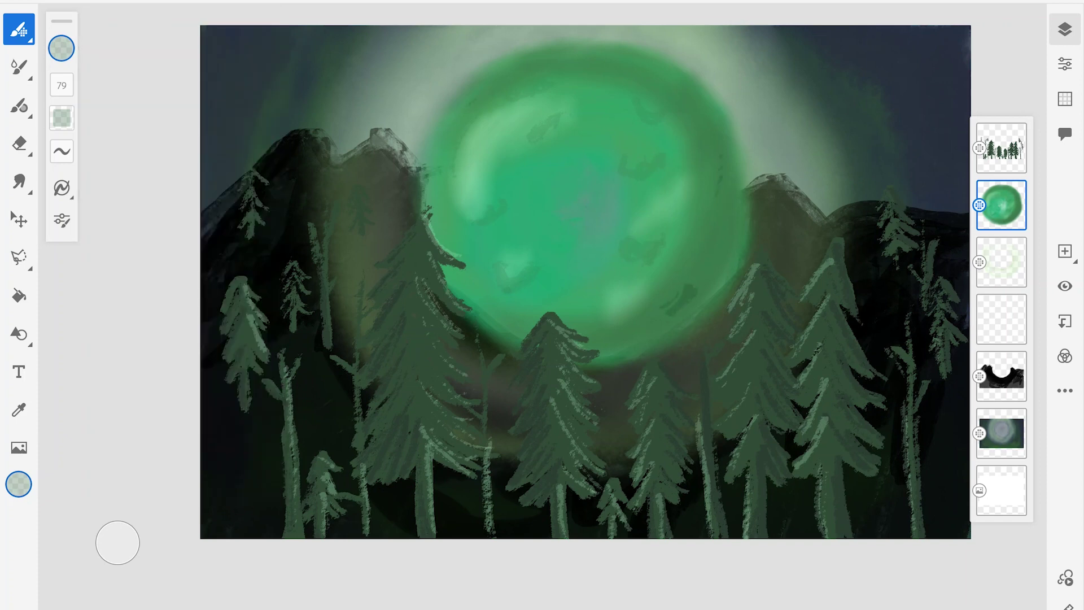
# Darken the moon's rim with curved grey-green strokes along its top and right edges.
pyautogui.moveTo(493, 85); pyautogui.dragTo(466, 119)
pyautogui.moveTo(741, 181)
pyautogui.mouseDown()
pyautogui.moveTo(716, 294)
pyautogui.moveTo(734, 127)
pyautogui.moveTo(672, 87)
pyautogui.mouseUp()
pyautogui.moveTo(452, 113); pyautogui.dragTo(661, 45)
pyautogui.moveTo(590, 45)
pyautogui.mouseDown()
pyautogui.moveTo(709, 93)
pyautogui.moveTo(477, 79)
pyautogui.mouseUp()
pyautogui.moveTo(737, 118); pyautogui.dragTo(686, 327)
pyautogui.moveTo(740, 147); pyautogui.dragTo(714, 300)
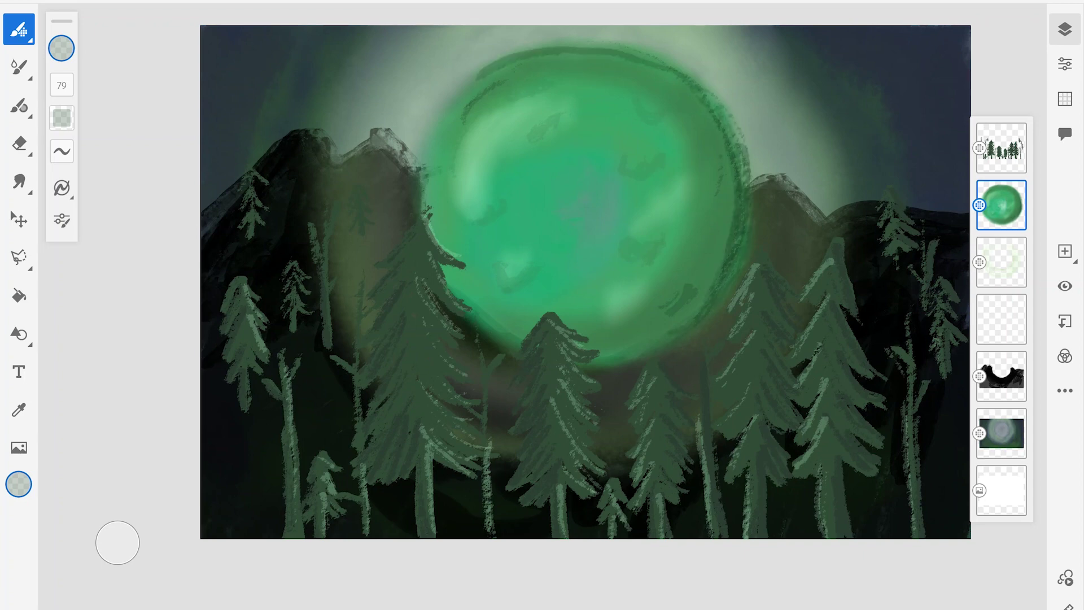
# Dab small dark craters and deepen existing ones across the moon's surface and near its edge.
pyautogui.moveTo(712, 181); pyautogui.dragTo(694, 276)
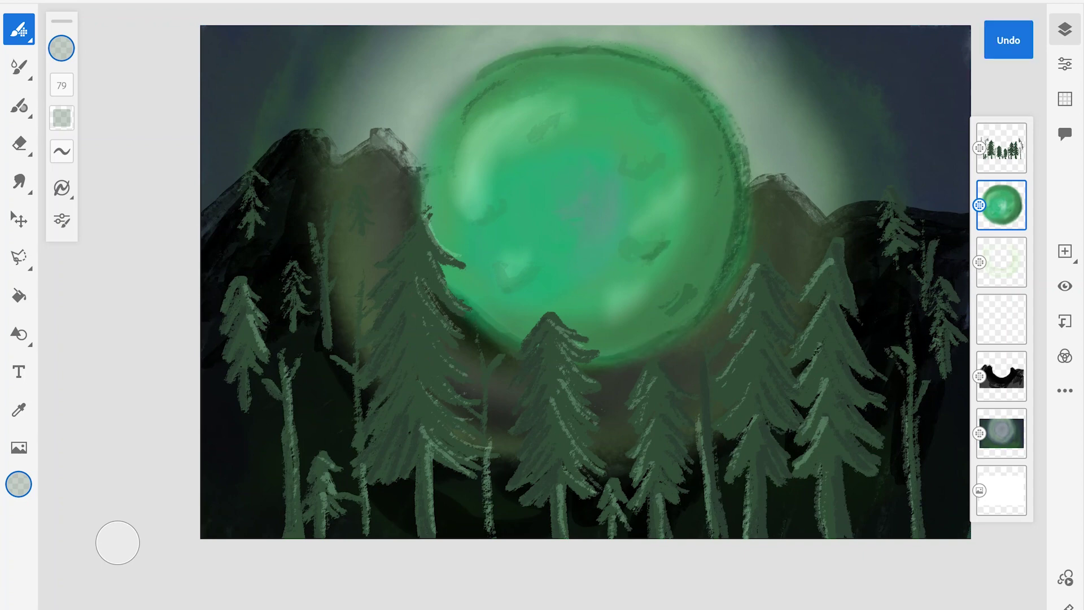
pyautogui.moveTo(491, 263); pyautogui.dragTo(545, 291)
pyautogui.moveTo(596, 200); pyautogui.dragTo(628, 195)
pyautogui.moveTo(601, 283); pyautogui.dragTo(607, 277)
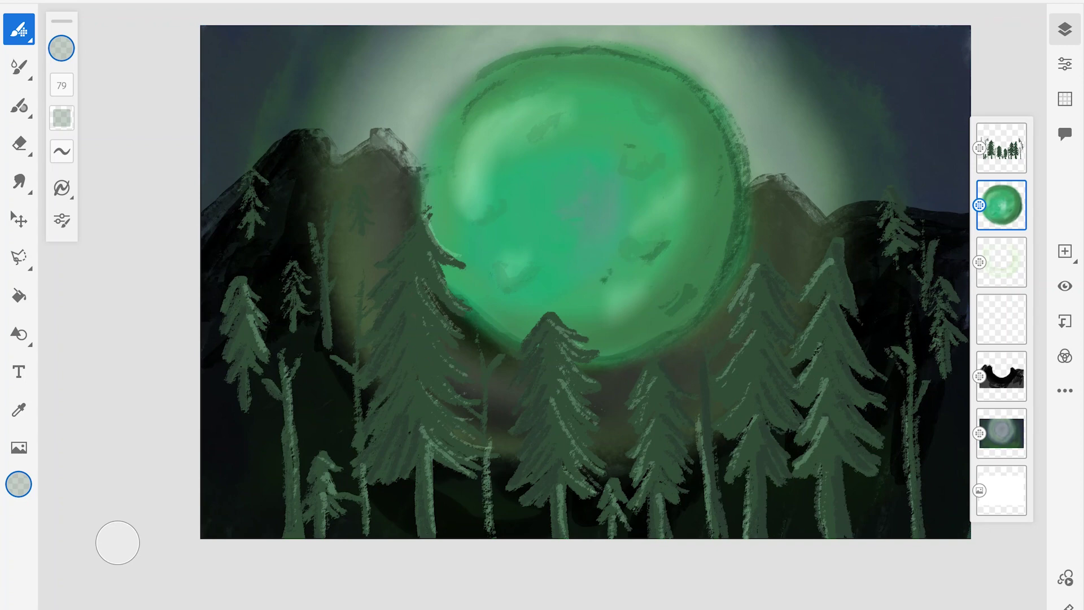
pyautogui.moveTo(655, 130); pyautogui.dragTo(675, 118)
pyautogui.moveTo(539, 120); pyautogui.dragTo(547, 113)
pyautogui.moveTo(530, 72); pyautogui.dragTo(539, 66)
pyautogui.moveTo(554, 79); pyautogui.dragTo(560, 71)
pyautogui.moveTo(606, 338); pyautogui.dragTo(635, 327)
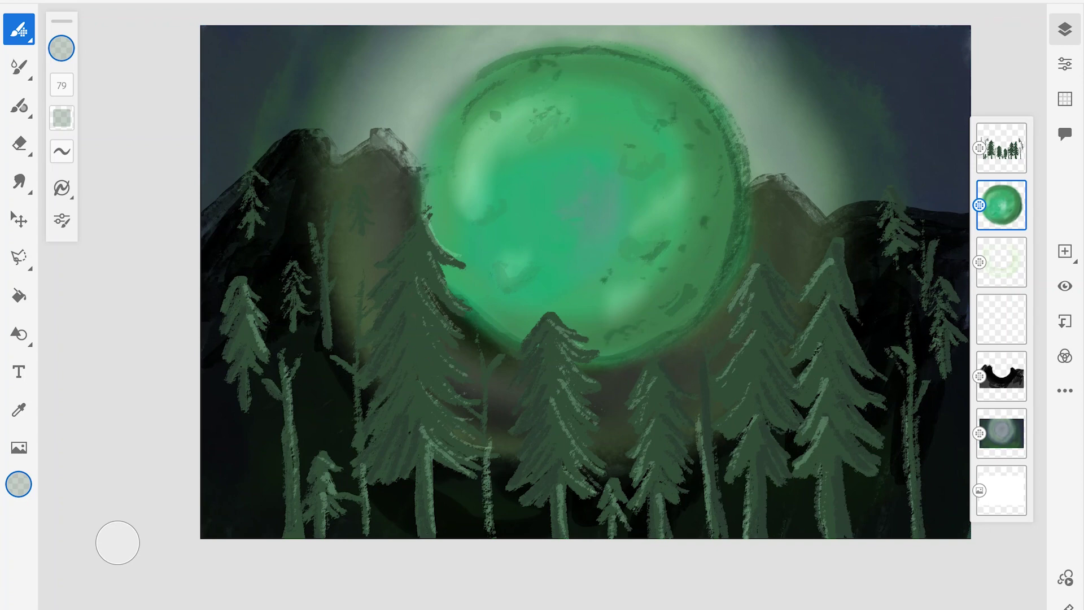
pyautogui.moveTo(591, 67); pyautogui.dragTo(598, 61)
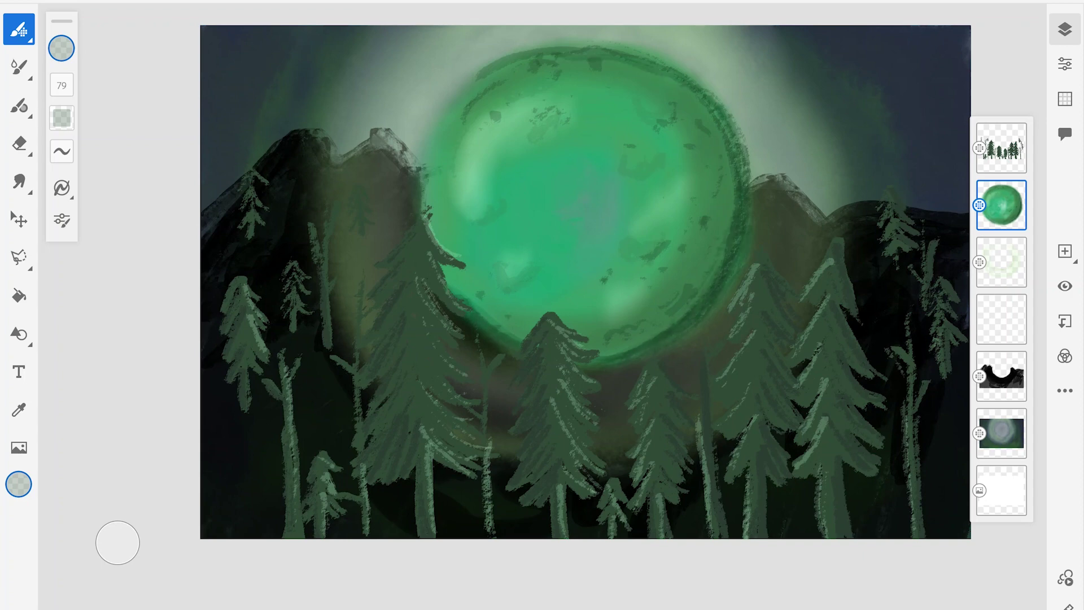
# Thicken the moon's dark outline along its top, right and lower edges.
pyautogui.moveTo(560, 50); pyautogui.dragTo(678, 72)
pyautogui.moveTo(482, 54); pyautogui.dragTo(579, 44)
pyautogui.hotkey('ctrl', 'z')
pyautogui.moveTo(488, 76)
pyautogui.mouseDown()
pyautogui.moveTo(613, 44)
pyautogui.moveTo(723, 113)
pyautogui.moveTo(626, 350)
pyautogui.mouseUp()
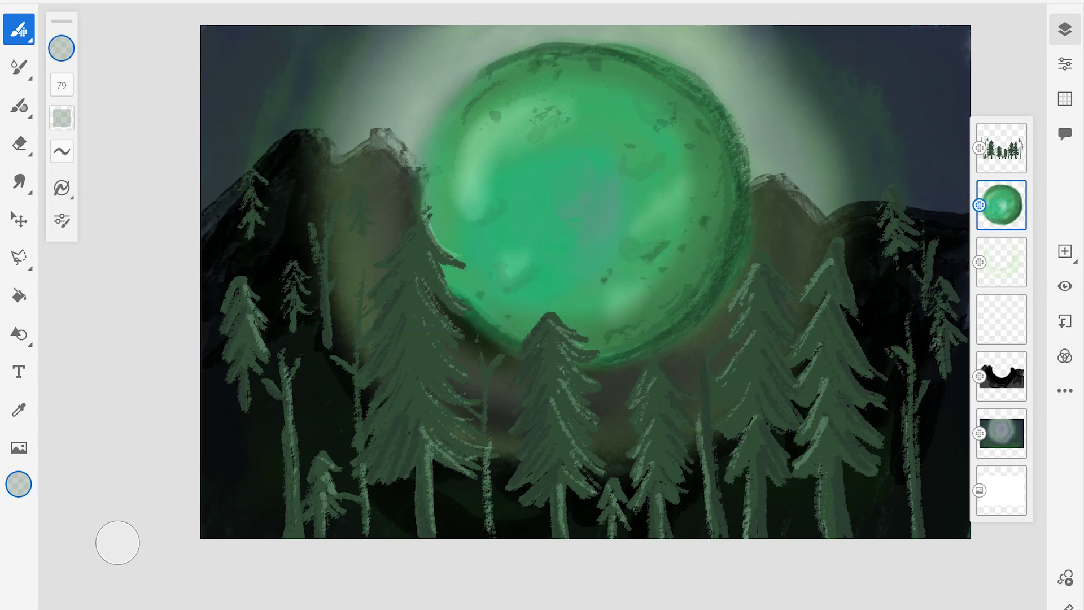
# Add thin shadow strokes around the craters on the moon's left and right sides.
pyautogui.moveTo(460, 212); pyautogui.dragTo(490, 220)
pyautogui.moveTo(669, 186); pyautogui.dragTo(692, 226)
pyautogui.moveTo(585, 90); pyautogui.dragTo(616, 101)
pyautogui.hotkey('ctrl', 'z')
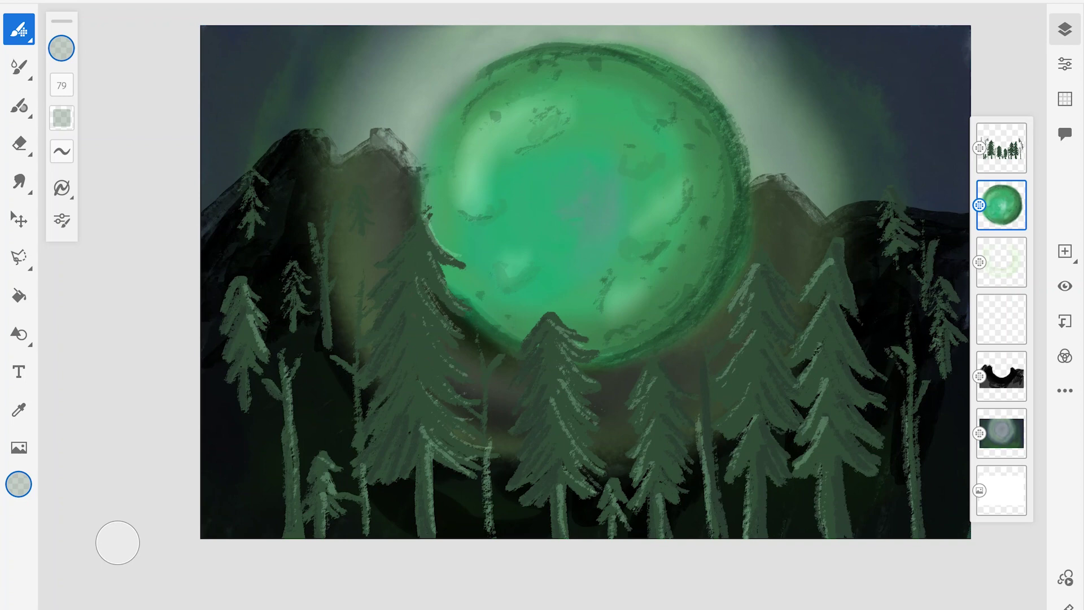
# On a new layer above the sky background, dot small white stars around the moon with the Wet ink brush at 90 px.
pyautogui.click(1001, 434)
pyautogui.click(1065, 251)
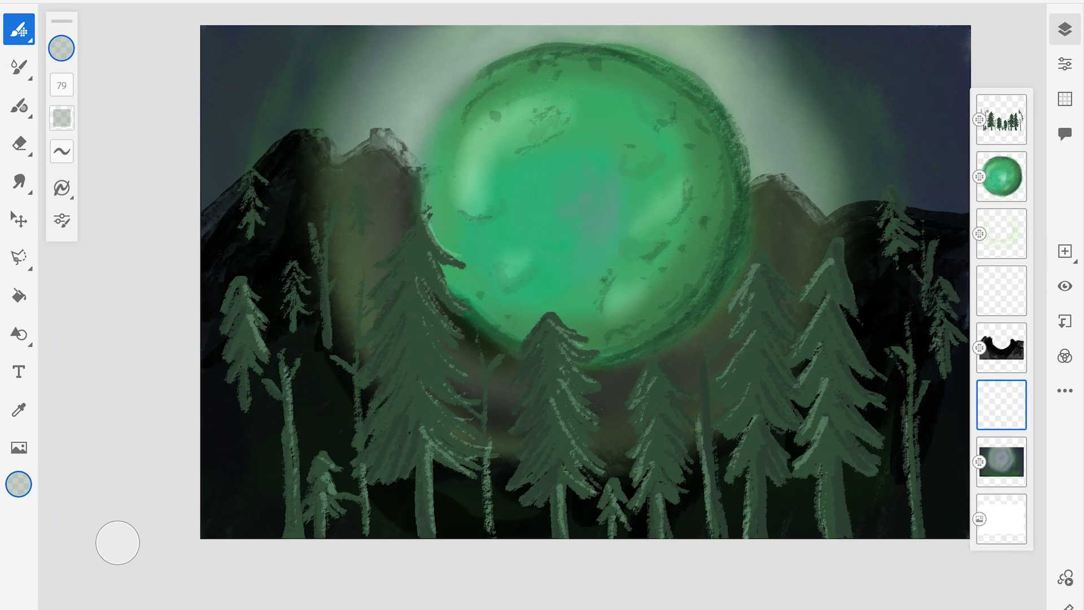
pyautogui.click(19, 484)
pyautogui.click(141, 116)
pyautogui.click(18, 30)
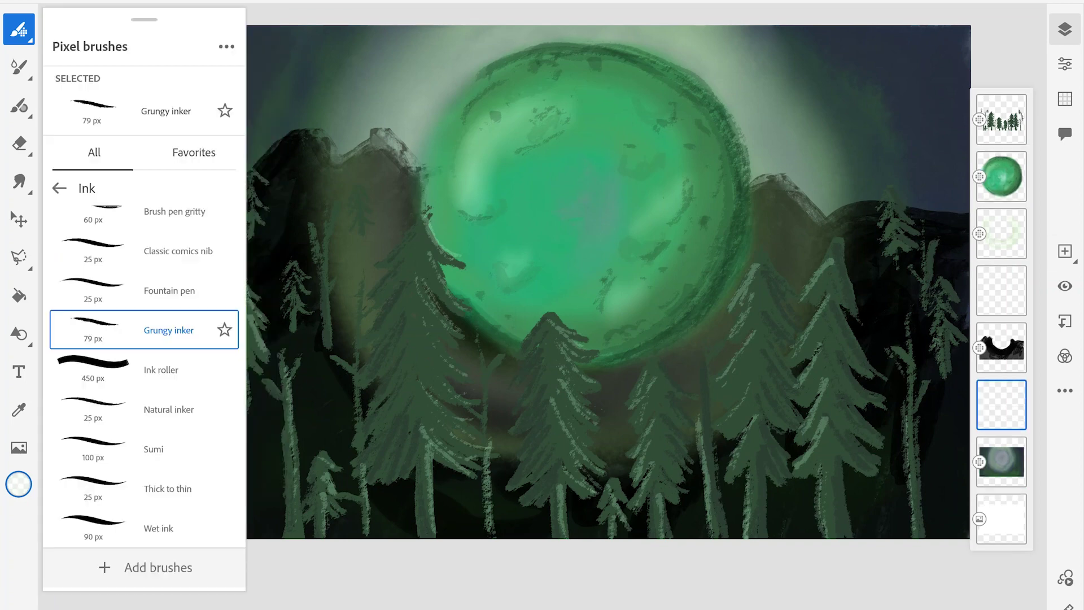
pyautogui.click(19, 30)
pyautogui.click(236, 45)
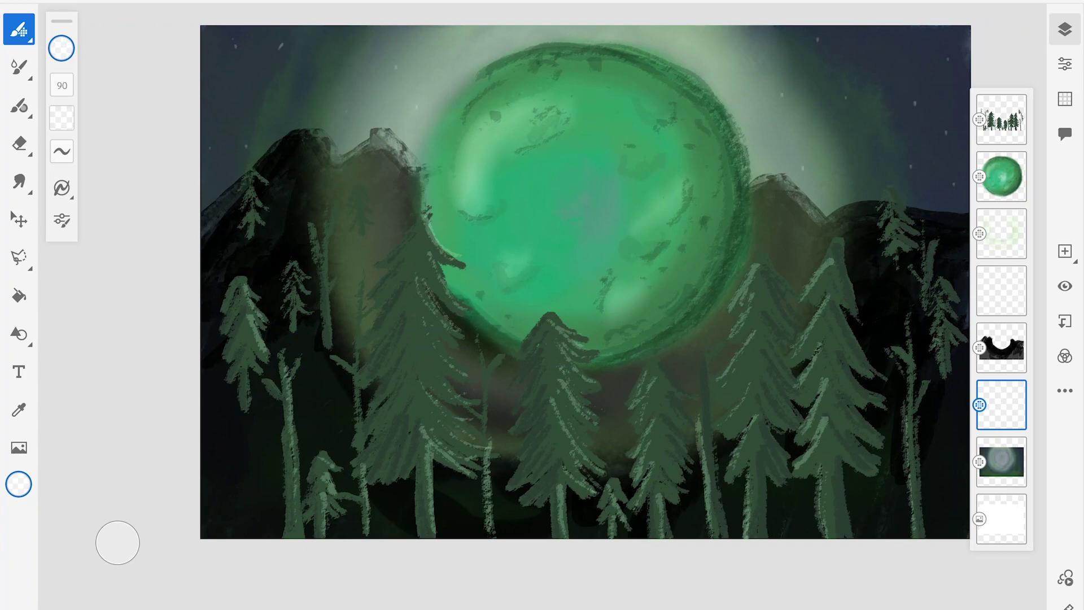
# Set the brush to size 117 and a pale mint at 17% opacity, and try glow dots around two stars.
pyautogui.click(19, 484)
pyautogui.moveTo(62, 86); pyautogui.dragTo(73, 85)
pyautogui.click(19, 484)
pyautogui.moveTo(153, 294); pyautogui.dragTo(115, 294)
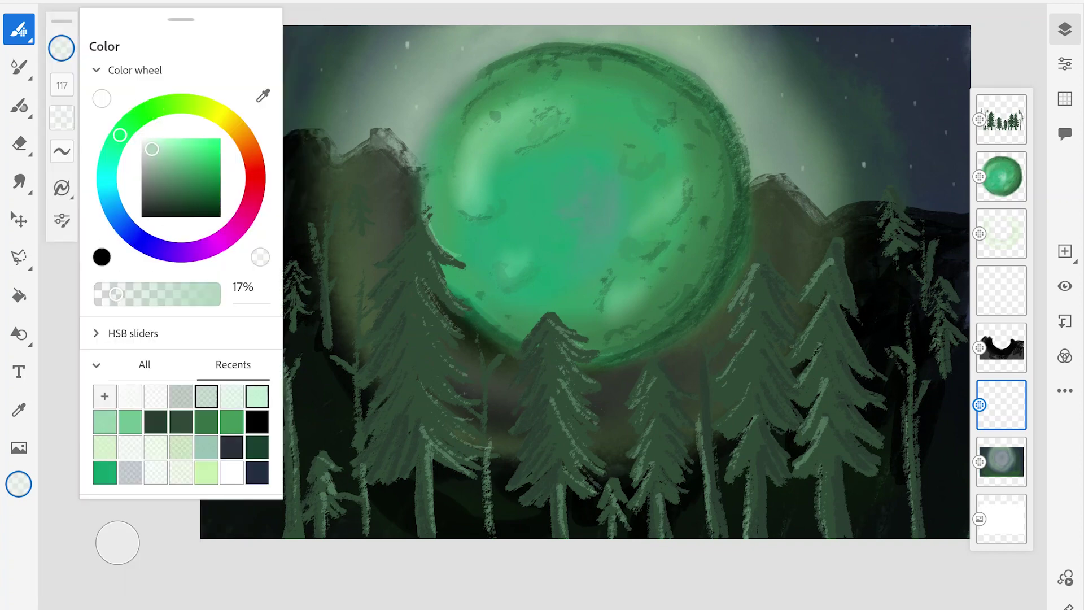
pyautogui.click(18, 484)
pyautogui.click(61, 151)
pyautogui.click(18, 28)
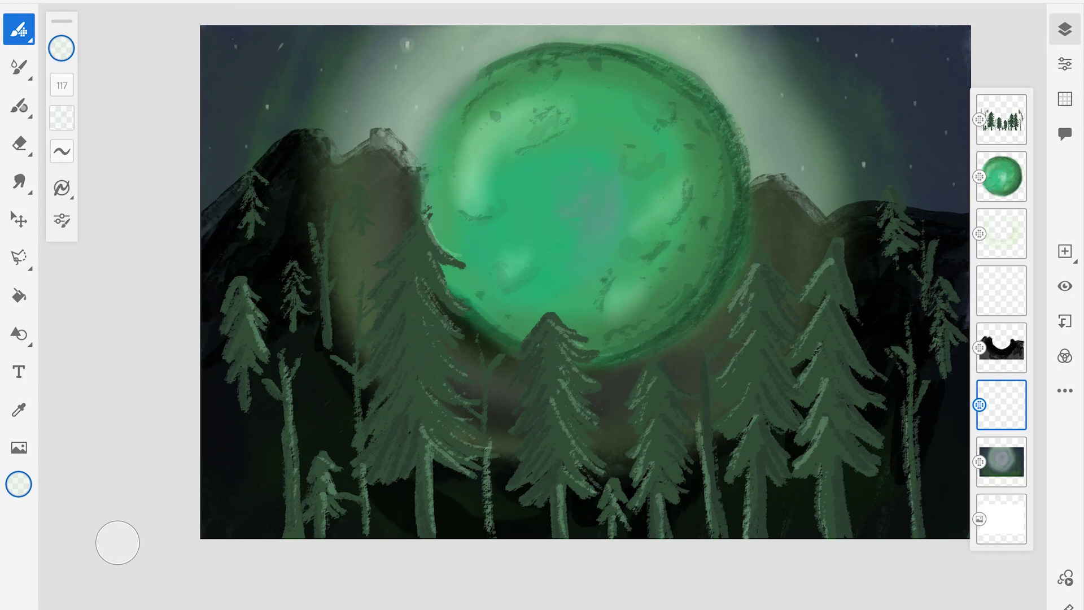
pyautogui.click(864, 160)
pyautogui.hotkey('ctrl', 'z')
# On another new layer, dab translucent glow dots over the stars in the sky to the moon's right.
pyautogui.click(1065, 251)
pyautogui.click(864, 164)
pyautogui.click(915, 102)
pyautogui.click(912, 164)
pyautogui.click(948, 132)
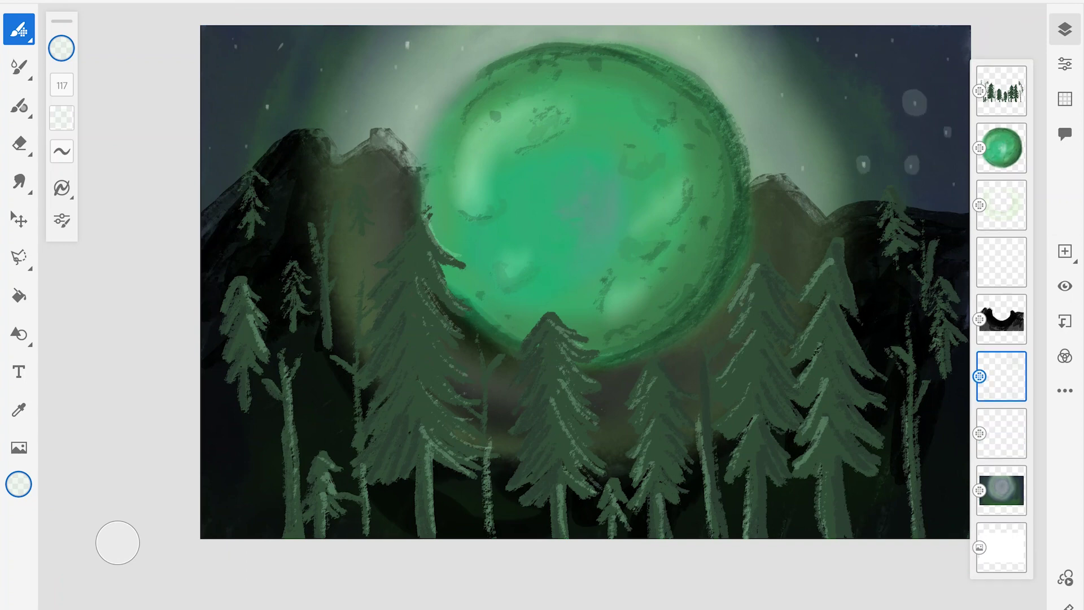
pyautogui.click(953, 185)
pyautogui.click(855, 54)
pyautogui.click(847, 95)
pyautogui.click(783, 93)
pyautogui.click(803, 168)
pyautogui.click(947, 58)
pyautogui.click(891, 40)
pyautogui.click(818, 39)
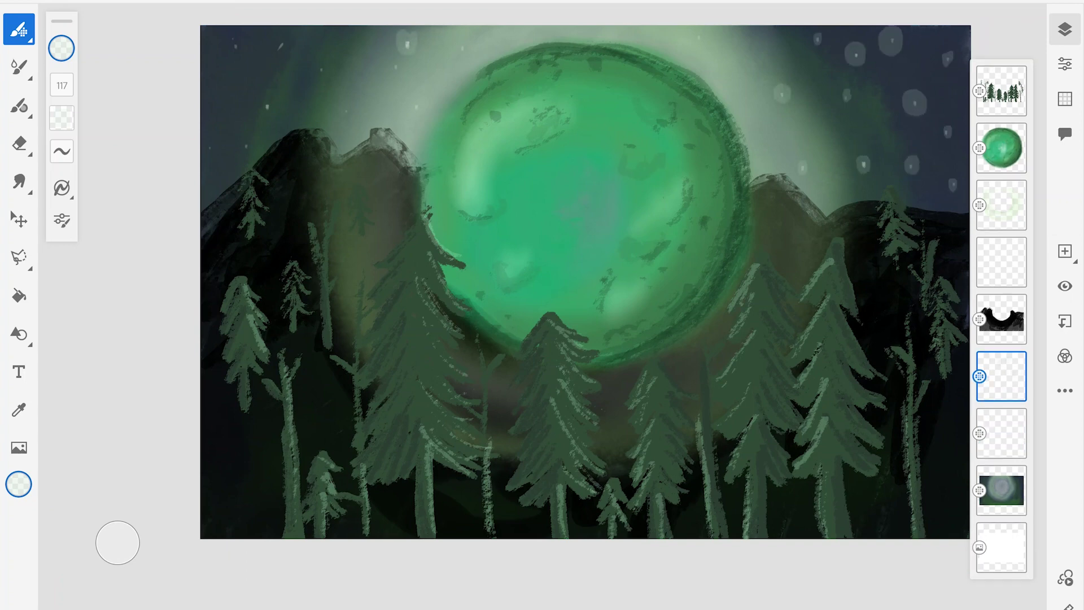
# Dab translucent glow dots over the stars in the sky to the moon's left.
pyautogui.click(395, 69)
pyautogui.click(416, 102)
pyautogui.click(324, 68)
pyautogui.click(269, 107)
pyautogui.click(348, 111)
pyautogui.click(249, 146)
pyautogui.click(214, 148)
pyautogui.click(237, 47)
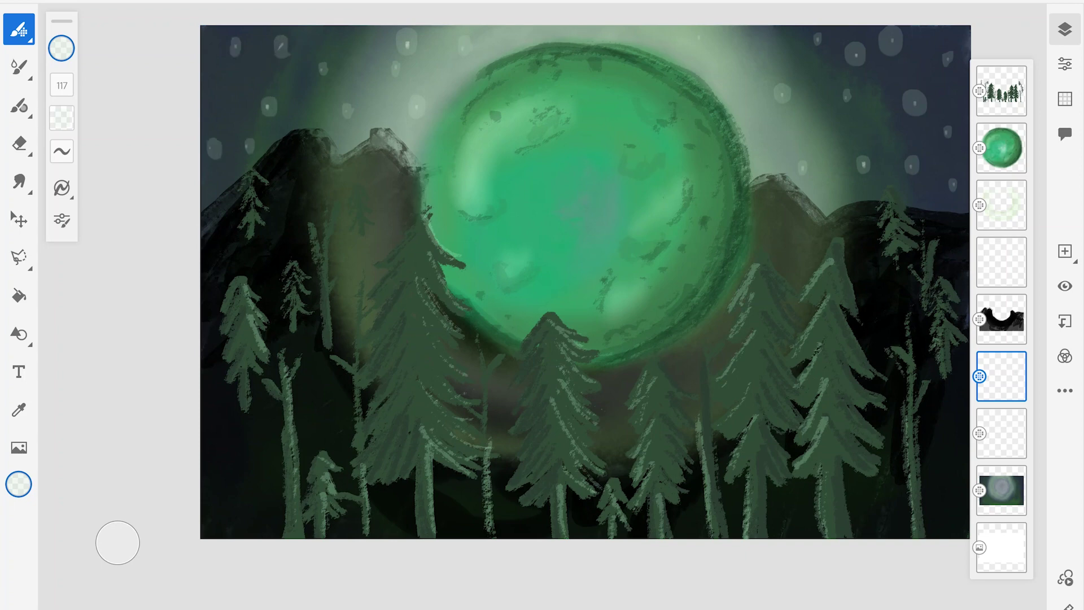
# Smudge the glow dots around the left sky's stars into soft halos.
pyautogui.click(19, 181)
pyautogui.moveTo(236, 41); pyautogui.dragTo(238, 54)
pyautogui.moveTo(282, 40); pyautogui.dragTo(279, 54)
pyautogui.moveTo(271, 100); pyautogui.dragTo(250, 152)
pyautogui.moveTo(218, 141); pyautogui.dragTo(213, 157)
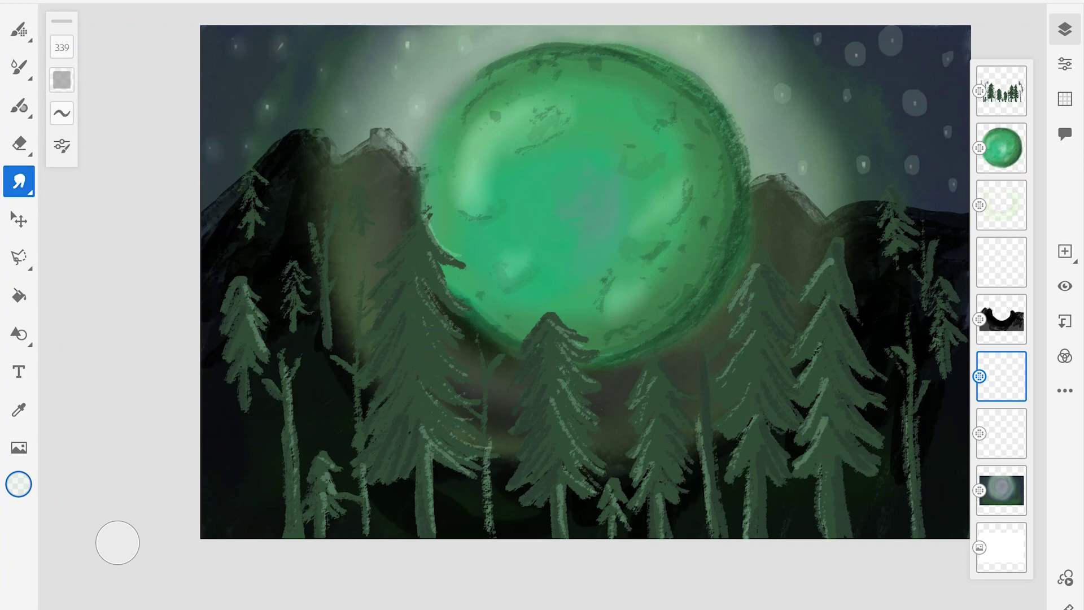
# Blend the glow dots around the right sky's stars into soft halos with the Smudge tool.
pyautogui.moveTo(818, 34); pyautogui.dragTo(819, 42)
pyautogui.moveTo(855, 48); pyautogui.dragTo(857, 62)
pyautogui.moveTo(915, 95); pyautogui.dragTo(915, 111)
pyautogui.moveTo(911, 158); pyautogui.dragTo(912, 171)
pyautogui.moveTo(953, 179); pyautogui.dragTo(954, 190)
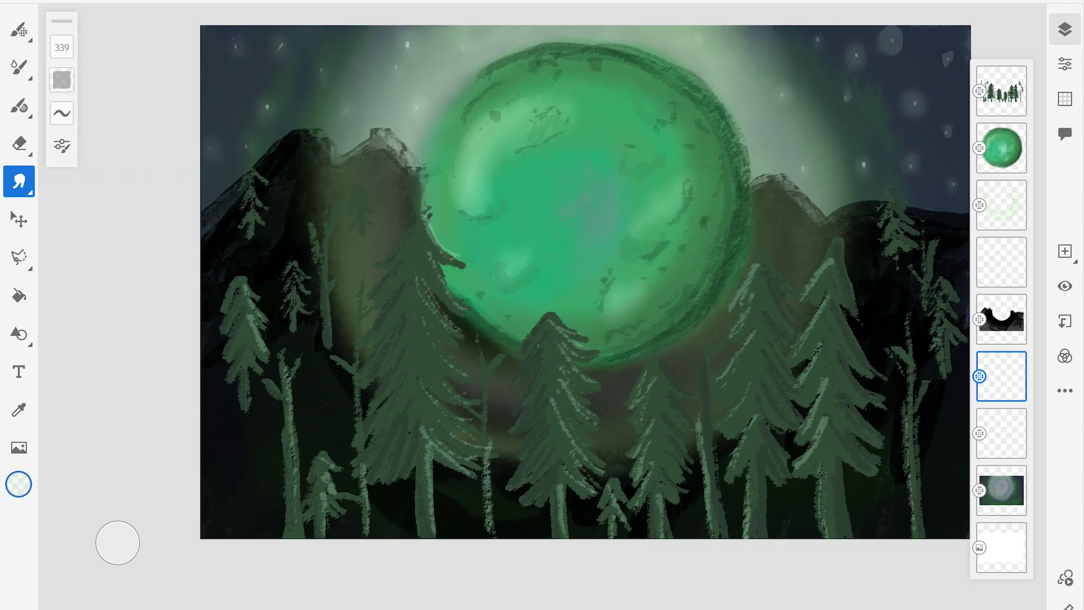
pyautogui.moveTo(890, 29); pyautogui.dragTo(891, 49)
pyautogui.moveTo(856, 47); pyautogui.dragTo(857, 56)
pyautogui.moveTo(947, 52); pyautogui.dragTo(948, 66)
pyautogui.moveTo(848, 92); pyautogui.dragTo(847, 101)
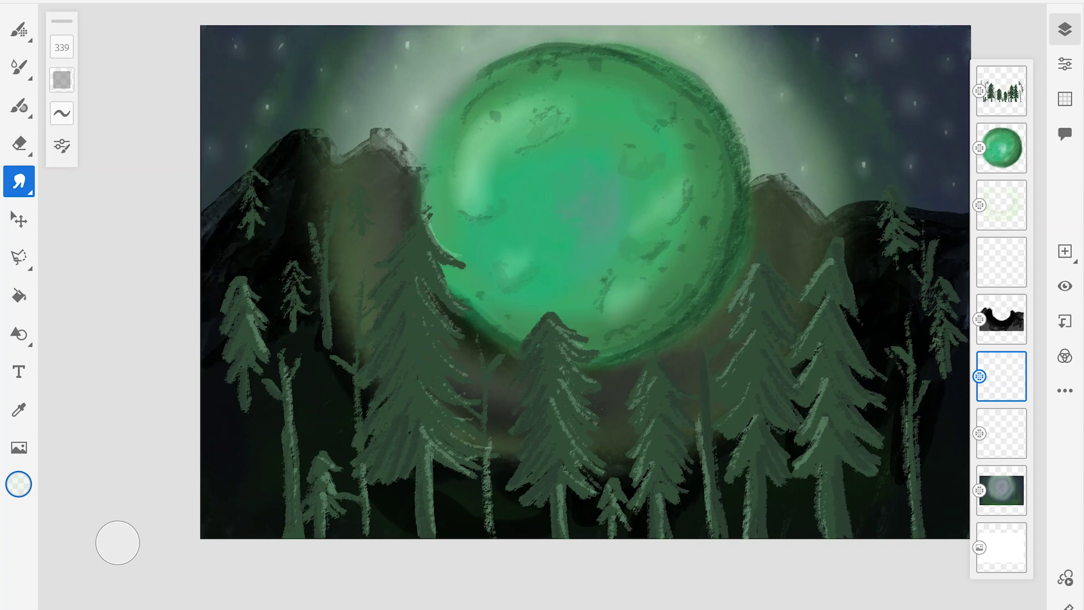
# Set the smudge brush size to 92 and try smudging the largest pine on the tree layer.
pyautogui.click(1001, 90)
pyautogui.hotkey('ctrl', 'z')
pyautogui.moveTo(61, 47); pyautogui.dragTo(92, 102)
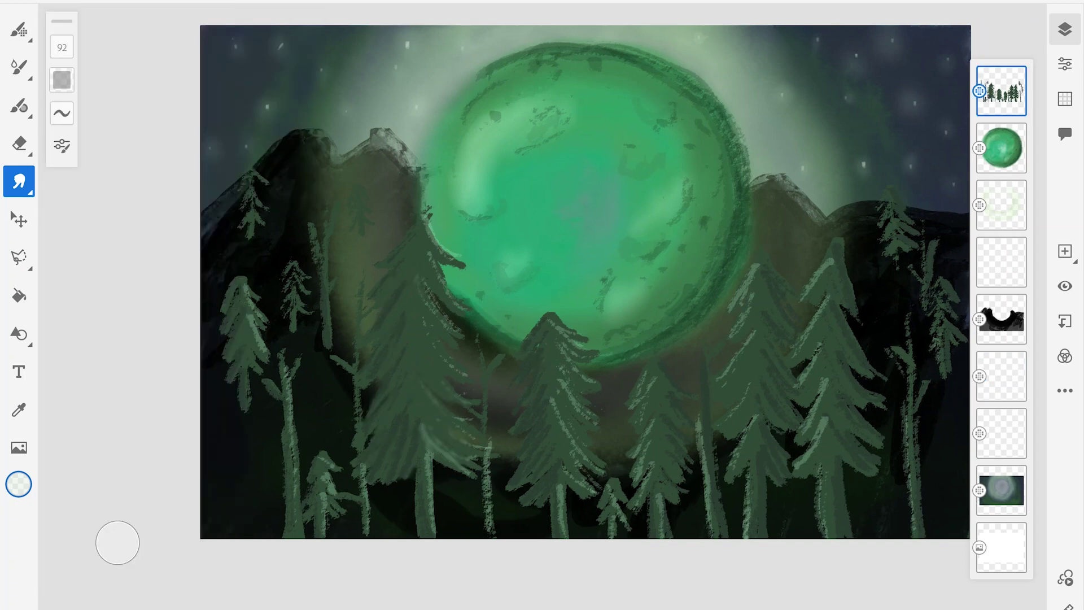
pyautogui.hotkey('ctrl', 'z')
# On the mountain layer, paint faint mint strokes along the right mountain's inner slope and in the lower-right corner, and smudge them.
pyautogui.click(1001, 319)
pyautogui.click(19, 30)
pyautogui.moveTo(960, 531); pyautogui.dragTo(932, 429)
pyautogui.moveTo(813, 283); pyautogui.dragTo(796, 220)
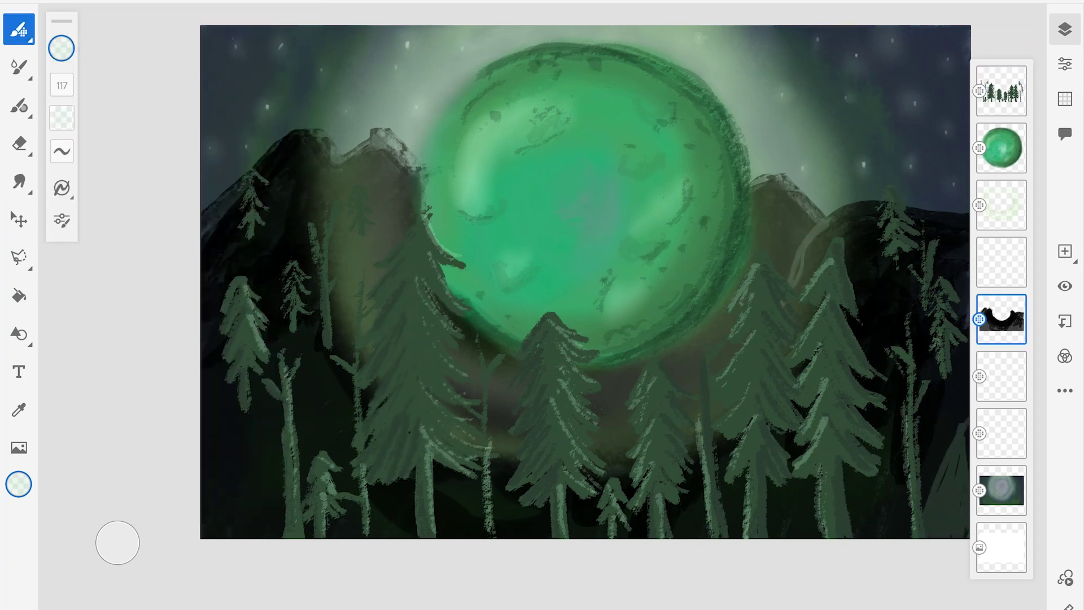
pyautogui.moveTo(807, 260); pyautogui.dragTo(836, 215)
pyautogui.click(19, 181)
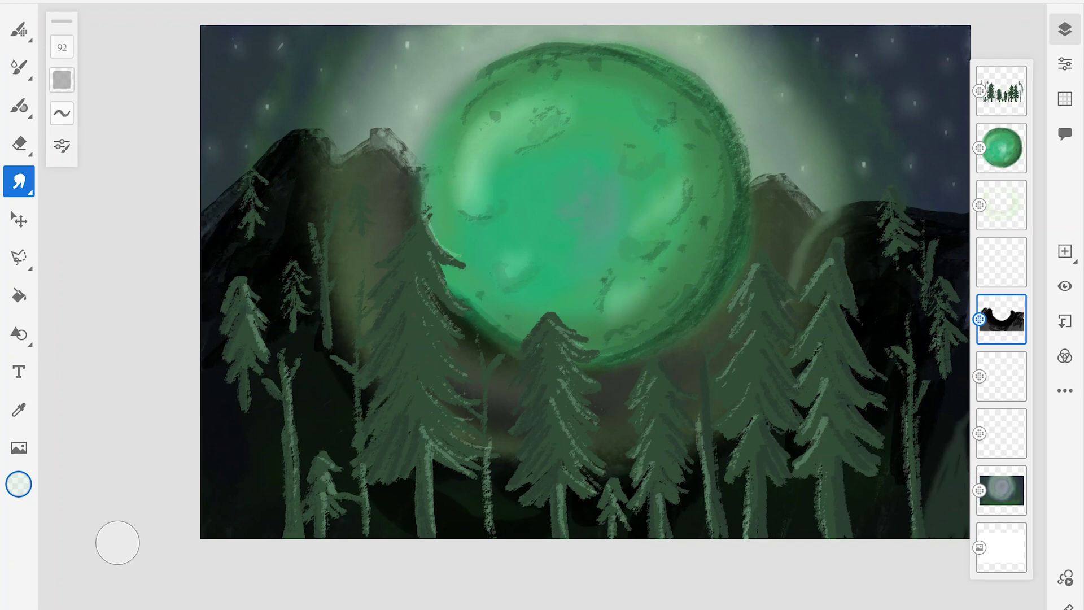
# Add a faint curved mint stroke on the dark ground at the lower left and soften it with the Smudge tool.
pyautogui.click(19, 181)
pyautogui.click(145, 230)
pyautogui.click(62, 47)
pyautogui.click(19, 29)
pyautogui.moveTo(232, 506)
pyautogui.mouseDown()
pyautogui.moveTo(263, 452)
pyautogui.moveTo(254, 401)
pyautogui.moveTo(248, 491)
pyautogui.mouseUp()
pyautogui.click(19, 181)
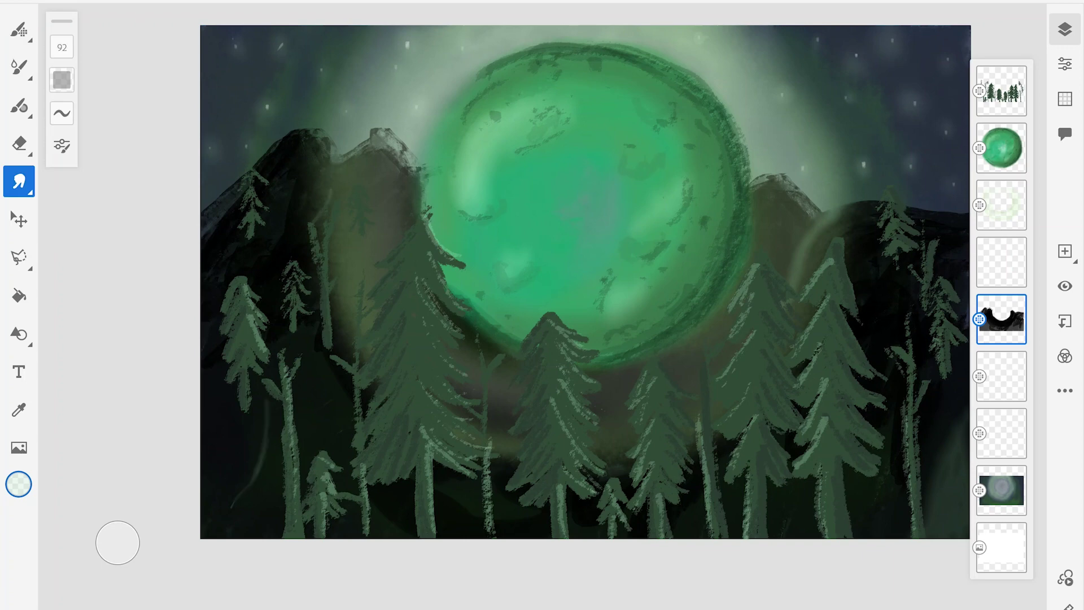
# Highlight the right-hand slope of the leftmost mountain in pale mint and smudge it, undoing the smudge on the neighbouring peak.
pyautogui.click(19, 29)
pyautogui.moveTo(331, 192); pyautogui.dragTo(300, 249)
pyautogui.moveTo(339, 136); pyautogui.dragTo(312, 170)
pyautogui.moveTo(421, 131); pyautogui.dragTo(384, 174)
pyautogui.click(18, 181)
pyautogui.moveTo(333, 136); pyautogui.dragTo(304, 243)
pyautogui.moveTo(407, 139); pyautogui.dragTo(390, 169)
pyautogui.moveTo(384, 127); pyautogui.dragTo(356, 147)
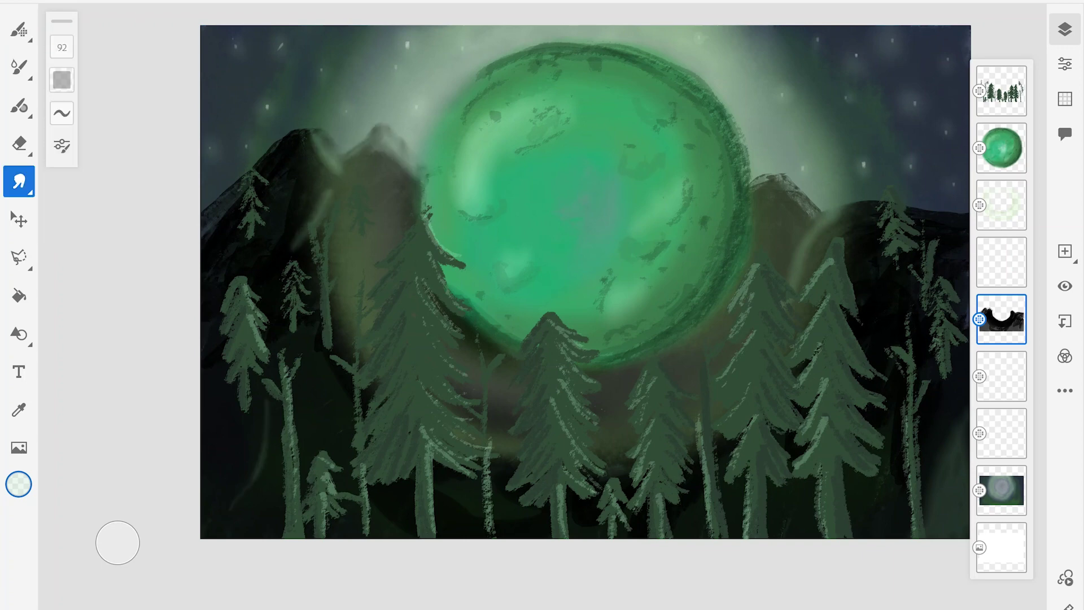
pyautogui.hotkey('ctrl', 'z')
# On a new layer above the trees, paint a translucent dark green over the largest pine and the left side of the central pine.
pyautogui.click(1001, 90)
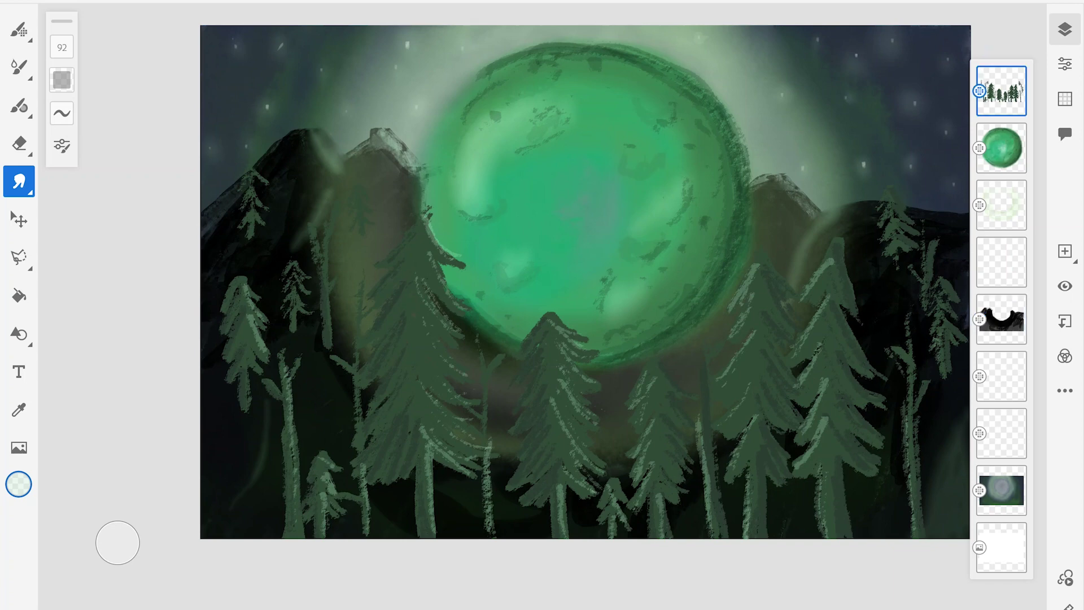
pyautogui.click(1065, 252)
pyautogui.click(19, 30)
pyautogui.click(18, 484)
pyautogui.click(62, 47)
pyautogui.click(210, 194)
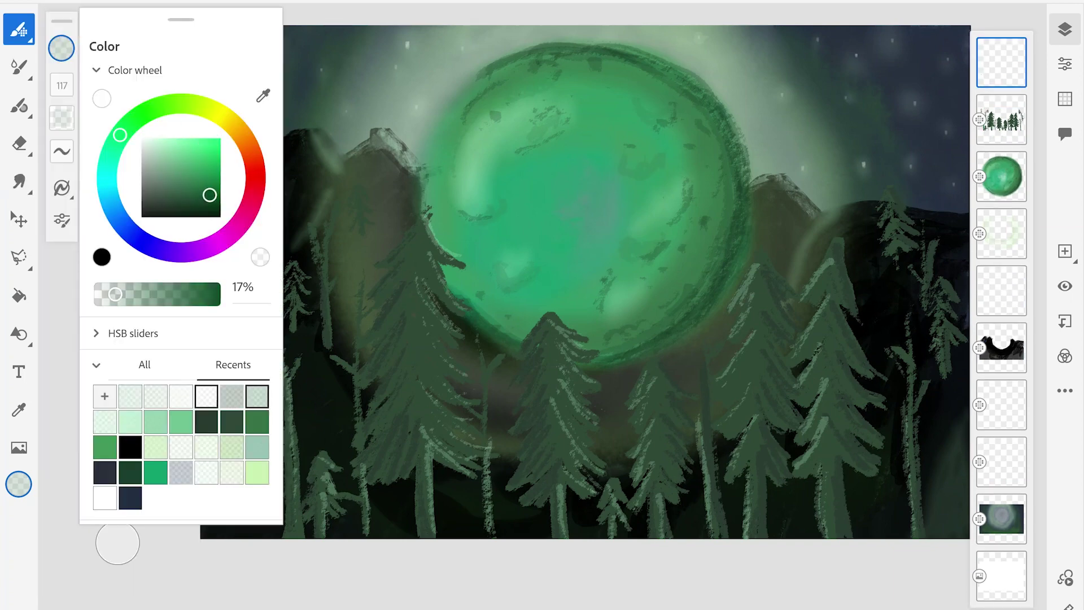
pyautogui.click(142, 559)
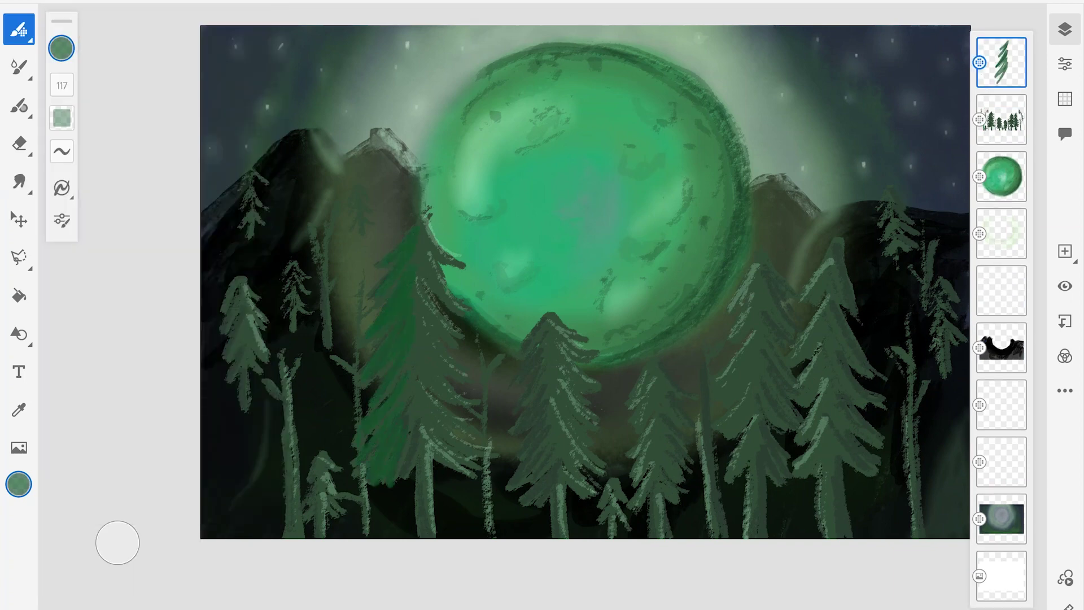
pyautogui.moveTo(427, 443); pyautogui.dragTo(427, 464)
pyautogui.moveTo(540, 315); pyautogui.dragTo(528, 338)
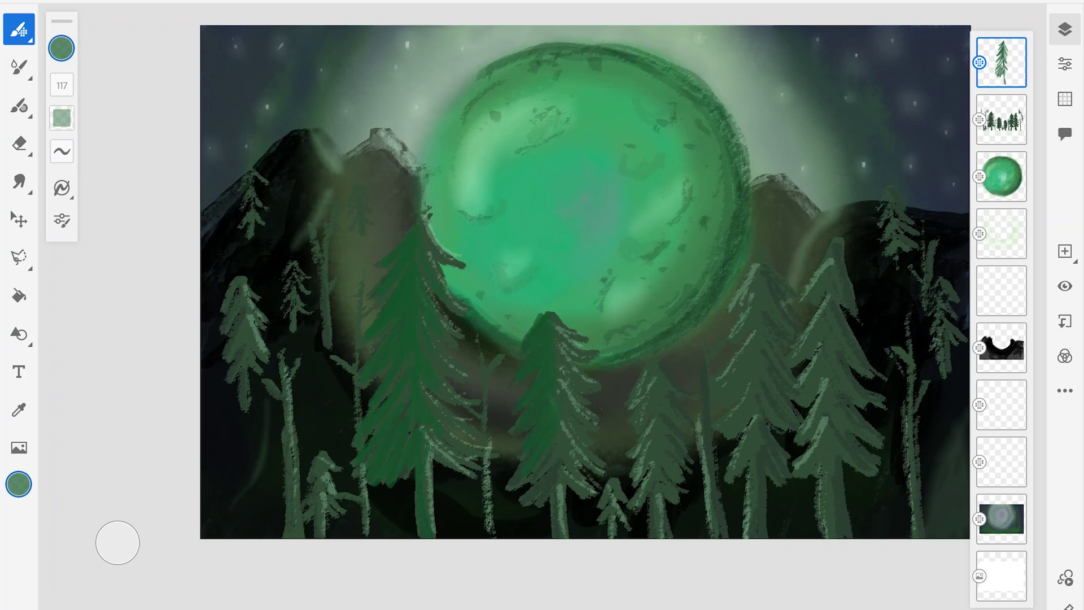
# Glaze the third large pine, the bare trunk beside it and the two tall right pines with the dark green.
pyautogui.moveTo(654, 361); pyautogui.dragTo(651, 395)
pyautogui.moveTo(686, 446)
pyautogui.mouseDown()
pyautogui.moveTo(692, 488)
pyautogui.moveTo(660, 514)
pyautogui.mouseUp()
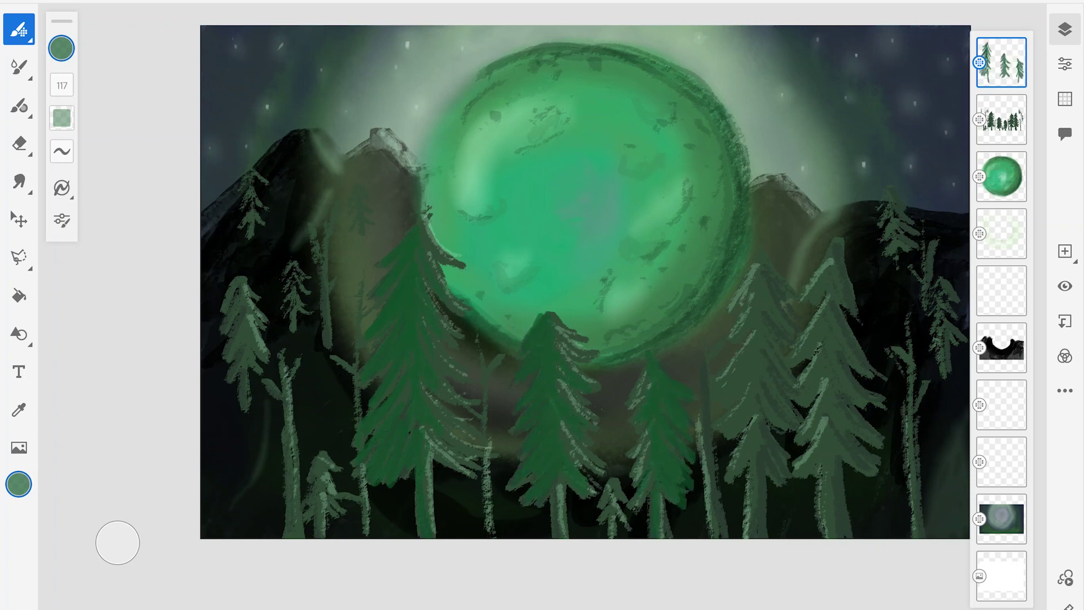
pyautogui.moveTo(703, 415); pyautogui.dragTo(706, 528)
pyautogui.moveTo(794, 370); pyautogui.dragTo(793, 407)
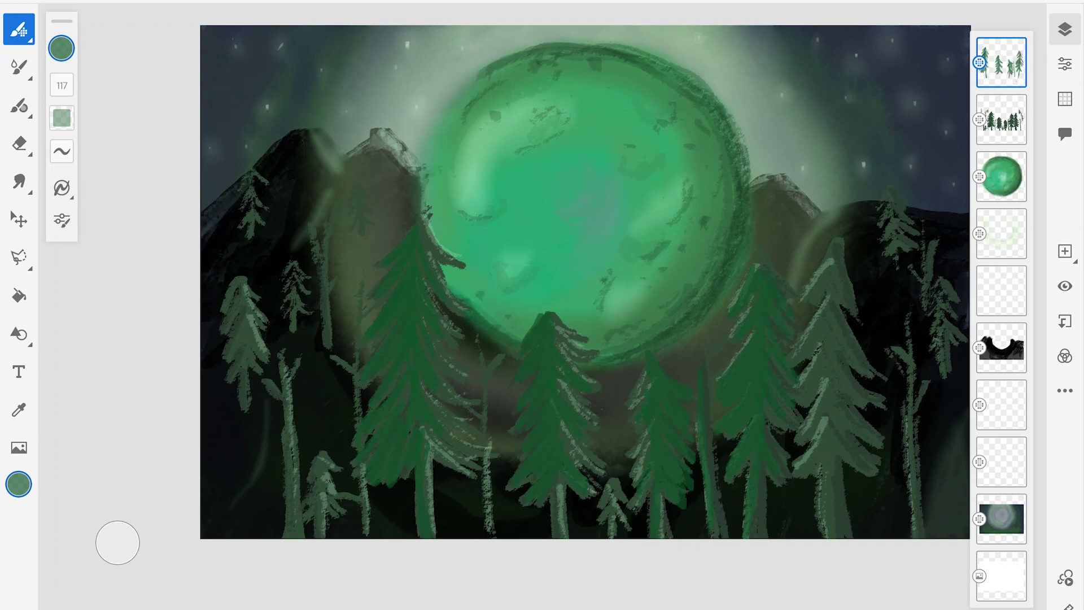
pyautogui.moveTo(815, 271); pyautogui.dragTo(808, 468)
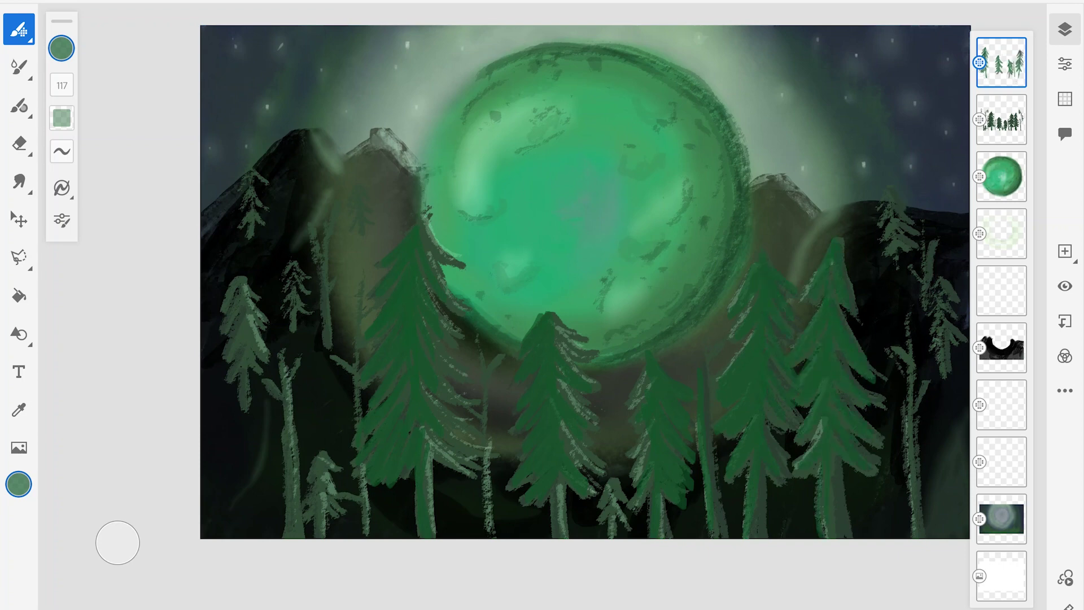
# Cover the small pines and bare trunks on the left half with the translucent dark green.
pyautogui.moveTo(271, 380); pyautogui.dragTo(277, 432)
pyautogui.moveTo(309, 483); pyautogui.dragTo(312, 496)
pyautogui.moveTo(286, 255); pyautogui.dragTo(289, 311)
pyautogui.moveTo(319, 264); pyautogui.dragTo(318, 288)
pyautogui.moveTo(351, 342); pyautogui.dragTo(352, 458)
pyautogui.hotkey('ctrl', 'z')
pyautogui.moveTo(353, 379); pyautogui.dragTo(352, 440)
pyautogui.moveTo(479, 470); pyautogui.dragTo(485, 534)
pyautogui.hotkey('ctrl', 'z')
# Tint the far-right bare trees and small pines with the translucent dark green.
pyautogui.moveTo(905, 323); pyautogui.dragTo(905, 352)
pyautogui.moveTo(896, 346); pyautogui.dragTo(898, 370)
pyautogui.moveTo(951, 295); pyautogui.dragTo(949, 326)
pyautogui.moveTo(938, 285); pyautogui.dragTo(938, 302)
pyautogui.moveTo(958, 333)
pyautogui.mouseDown()
pyautogui.moveTo(959, 345)
pyautogui.moveTo(938, 337)
pyautogui.mouseUp()
pyautogui.moveTo(924, 225); pyautogui.dragTo(924, 278)
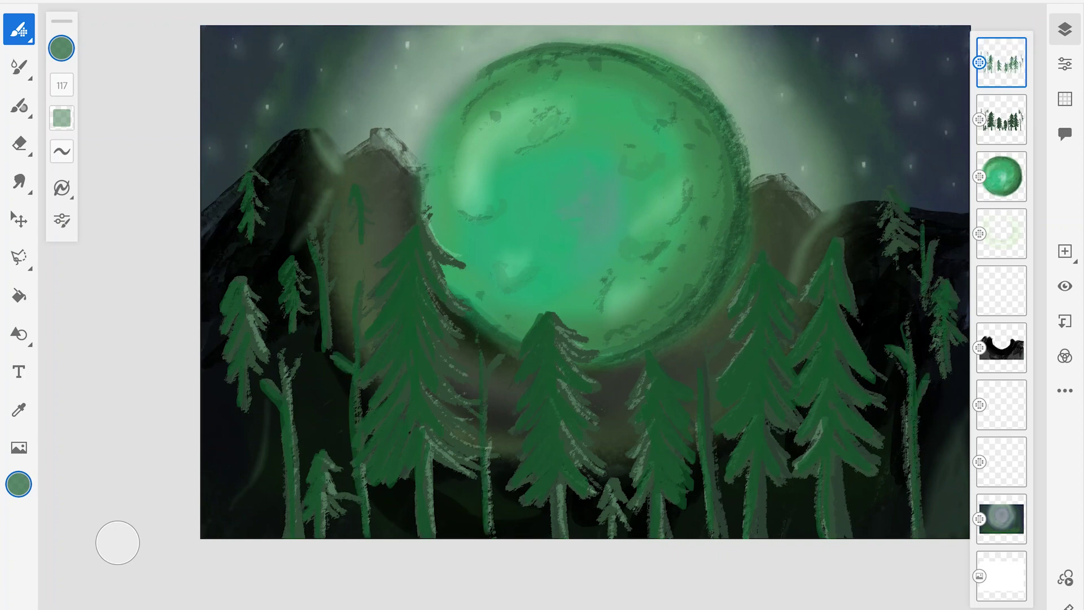
# Choose a translucent light green, try a highlight on the largest pine, and set the brush size to 30.
pyautogui.click(61, 48)
pyautogui.click(152, 394)
pyautogui.click(429, 242)
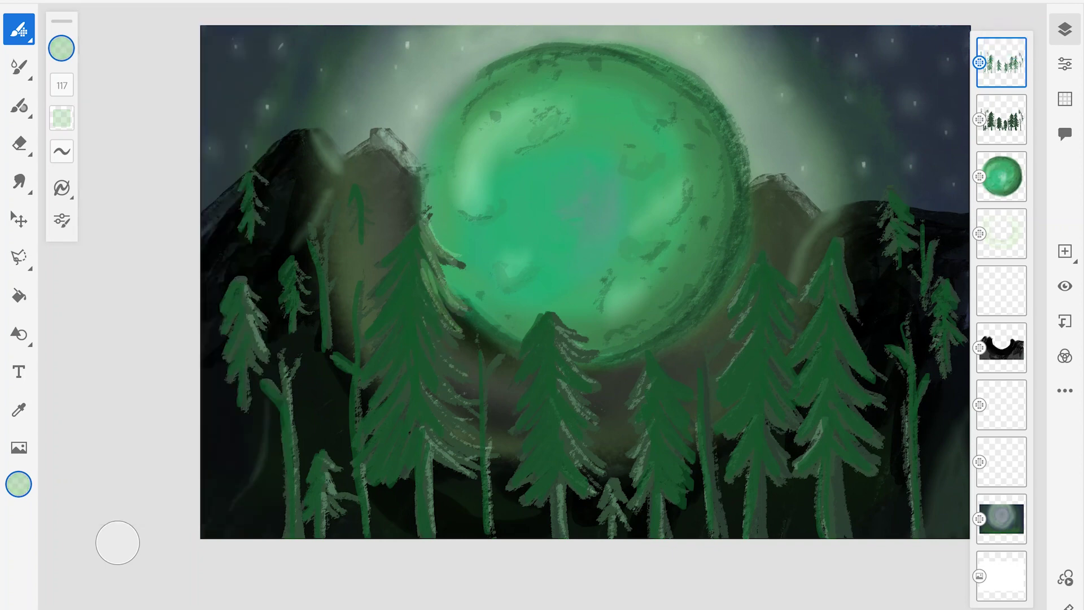
pyautogui.click(62, 85)
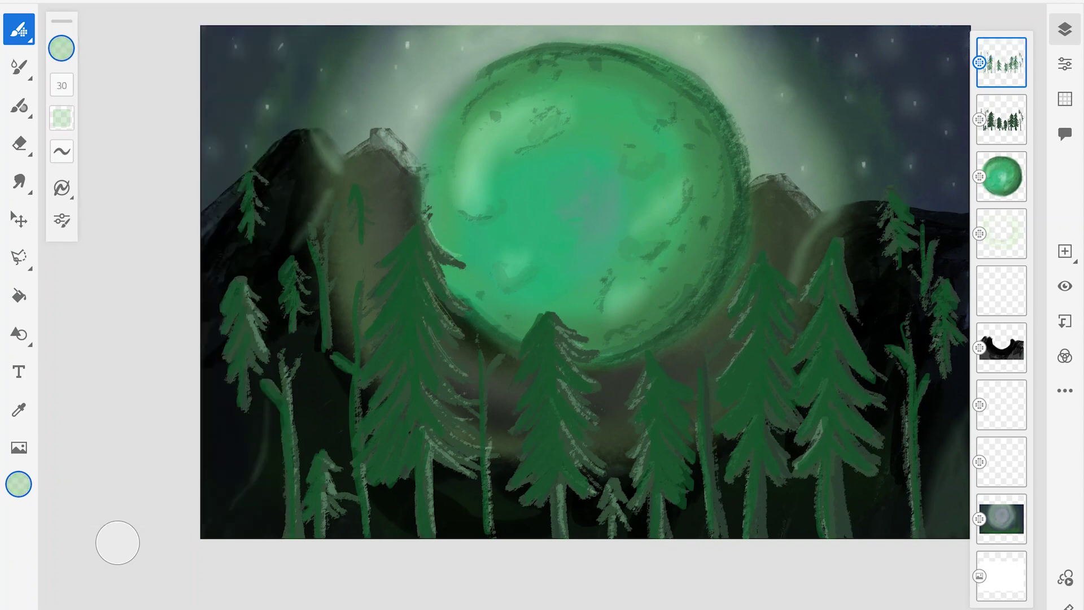
pyautogui.hotkey('ctrl', 'z')
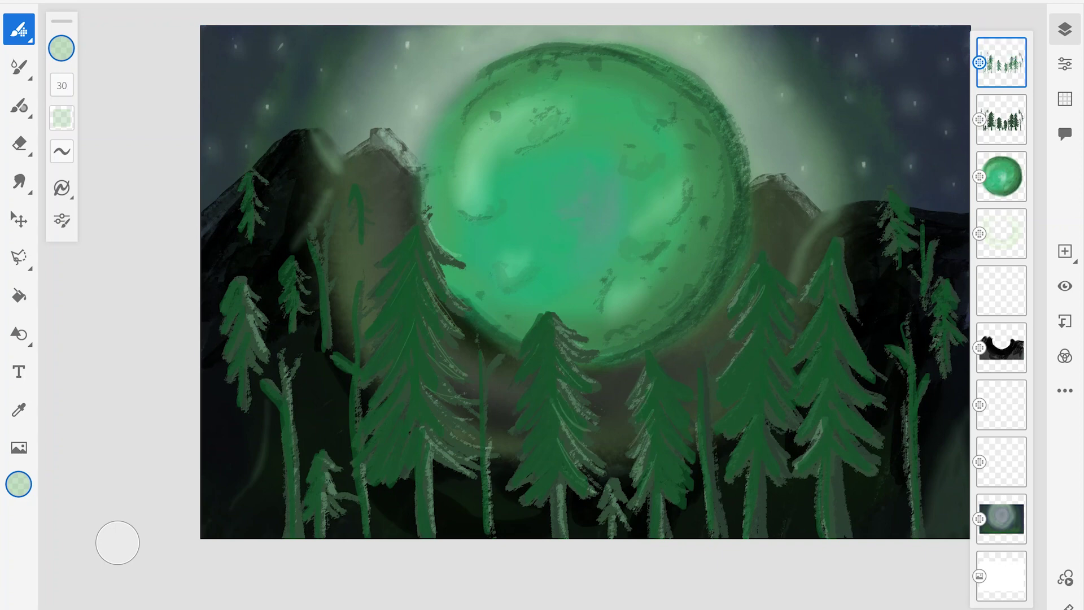
# Draw thin light green highlights along the central and right-hand trunks, including the far-right bare trees.
pyautogui.moveTo(710, 376); pyautogui.dragTo(697, 537)
pyautogui.moveTo(653, 494); pyautogui.dragTo(650, 537)
pyautogui.moveTo(609, 503); pyautogui.dragTo(606, 537)
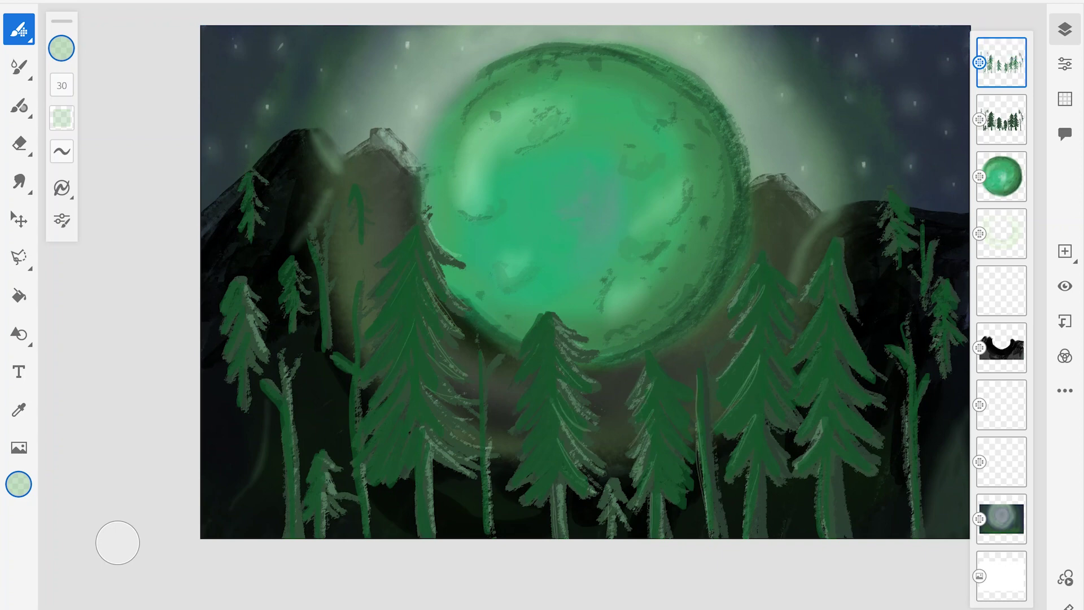
pyautogui.moveTo(825, 528)
pyautogui.mouseDown()
pyautogui.moveTo(807, 426)
pyautogui.moveTo(814, 302)
pyautogui.mouseUp()
pyautogui.moveTo(913, 537)
pyautogui.mouseDown()
pyautogui.moveTo(908, 384)
pyautogui.moveTo(895, 354)
pyautogui.mouseUp()
pyautogui.moveTo(920, 307); pyautogui.dragTo(918, 232)
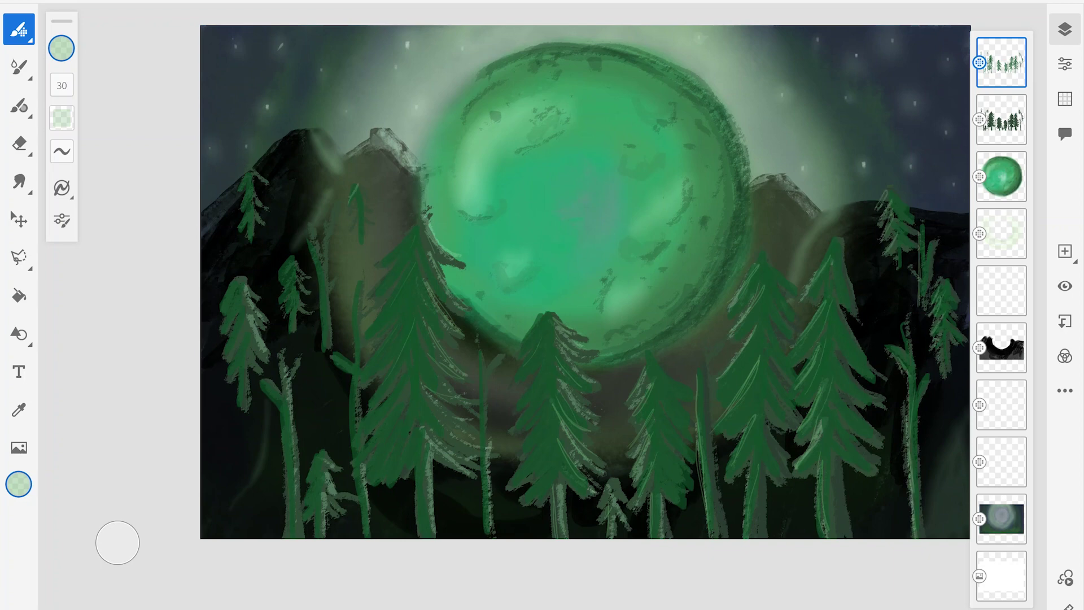